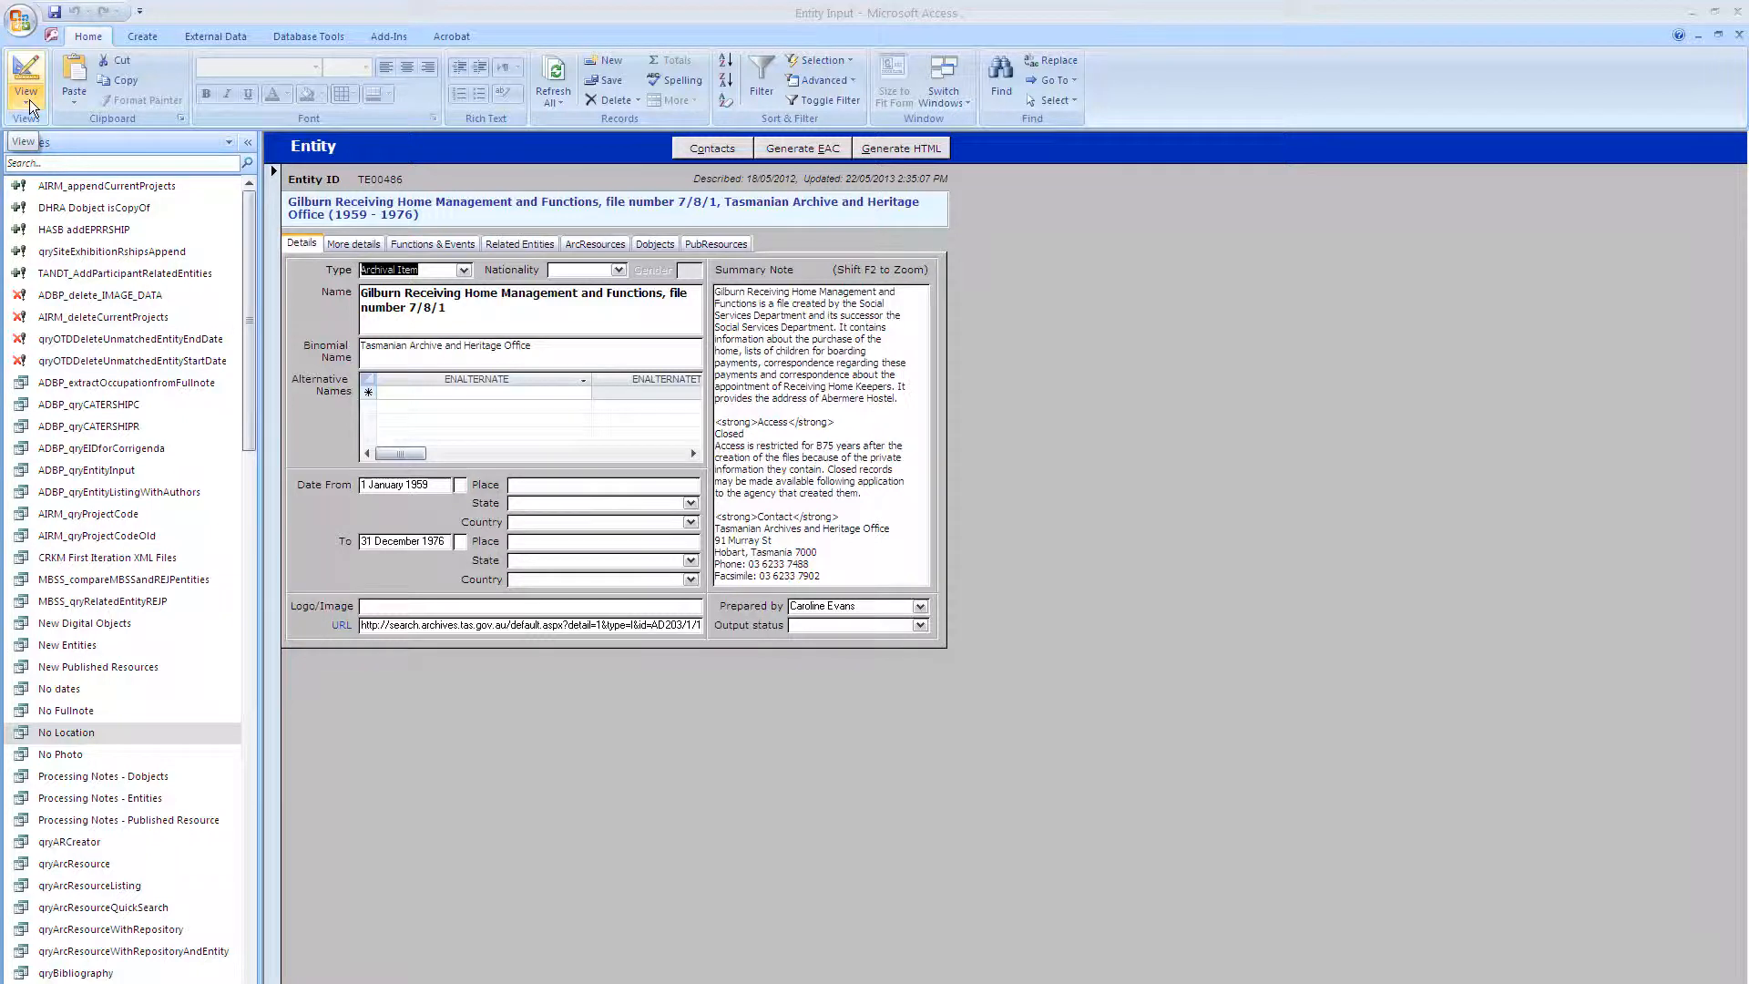
- Show the entity records in Datasheet View and filter the Type column to Organisation only
click(29, 101)
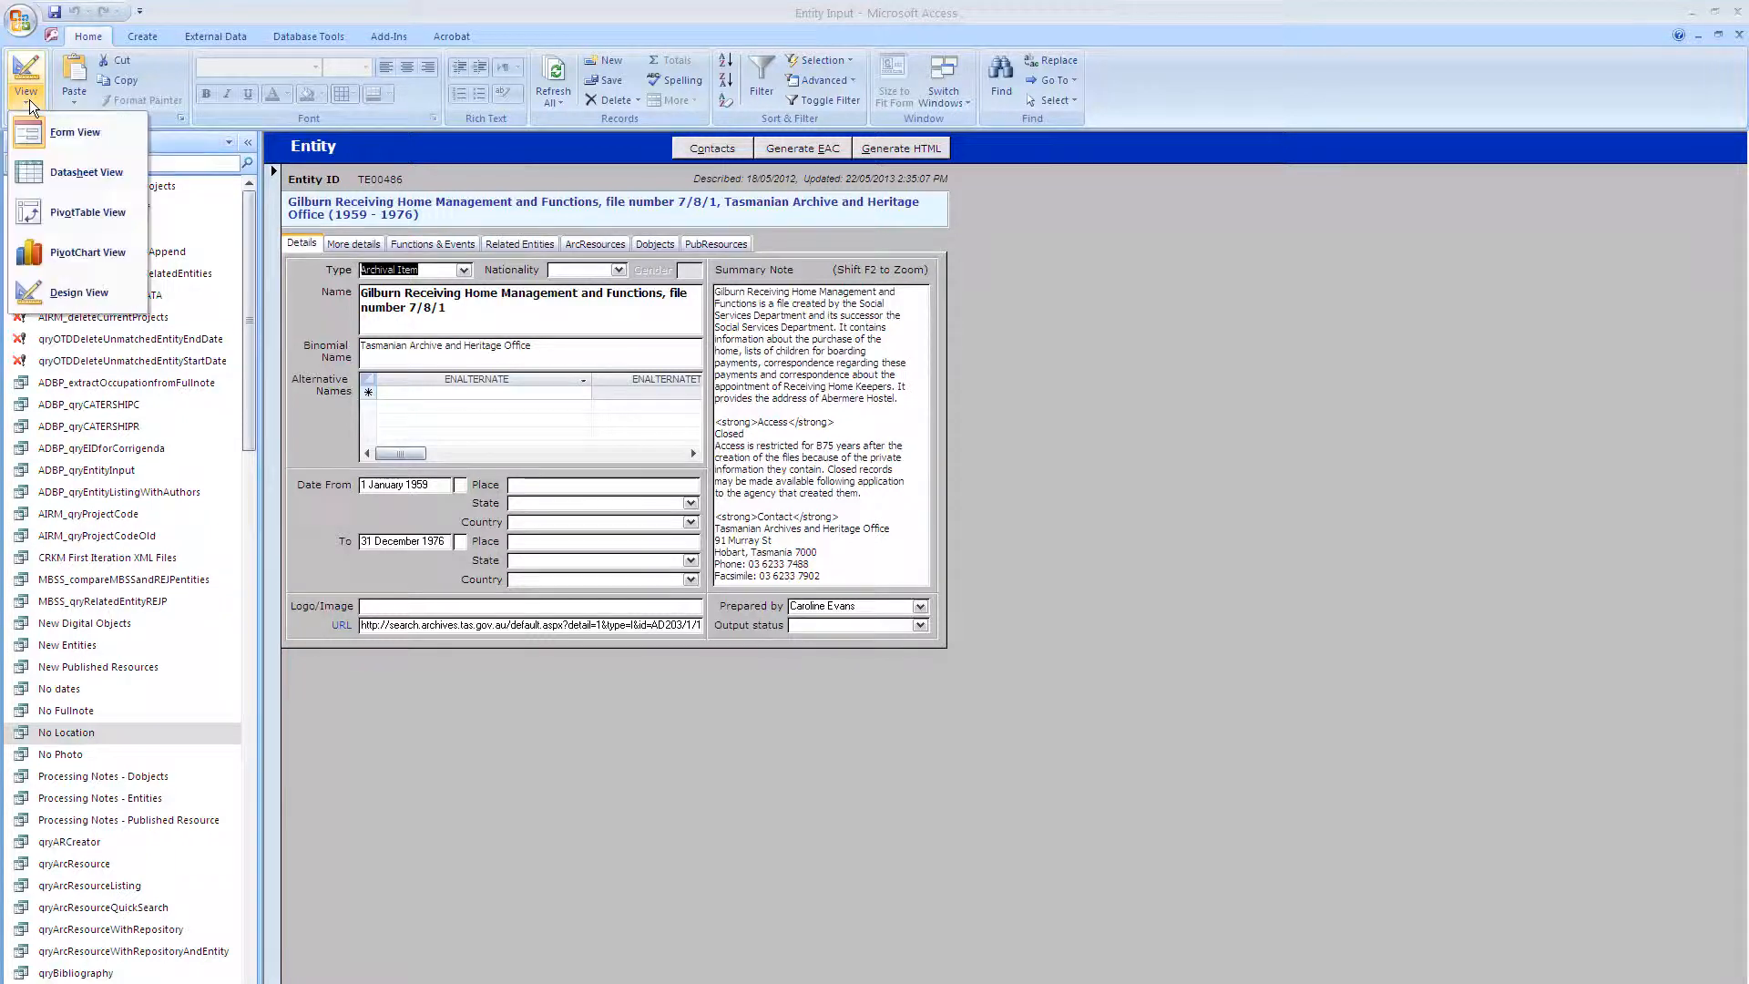
click(33, 171)
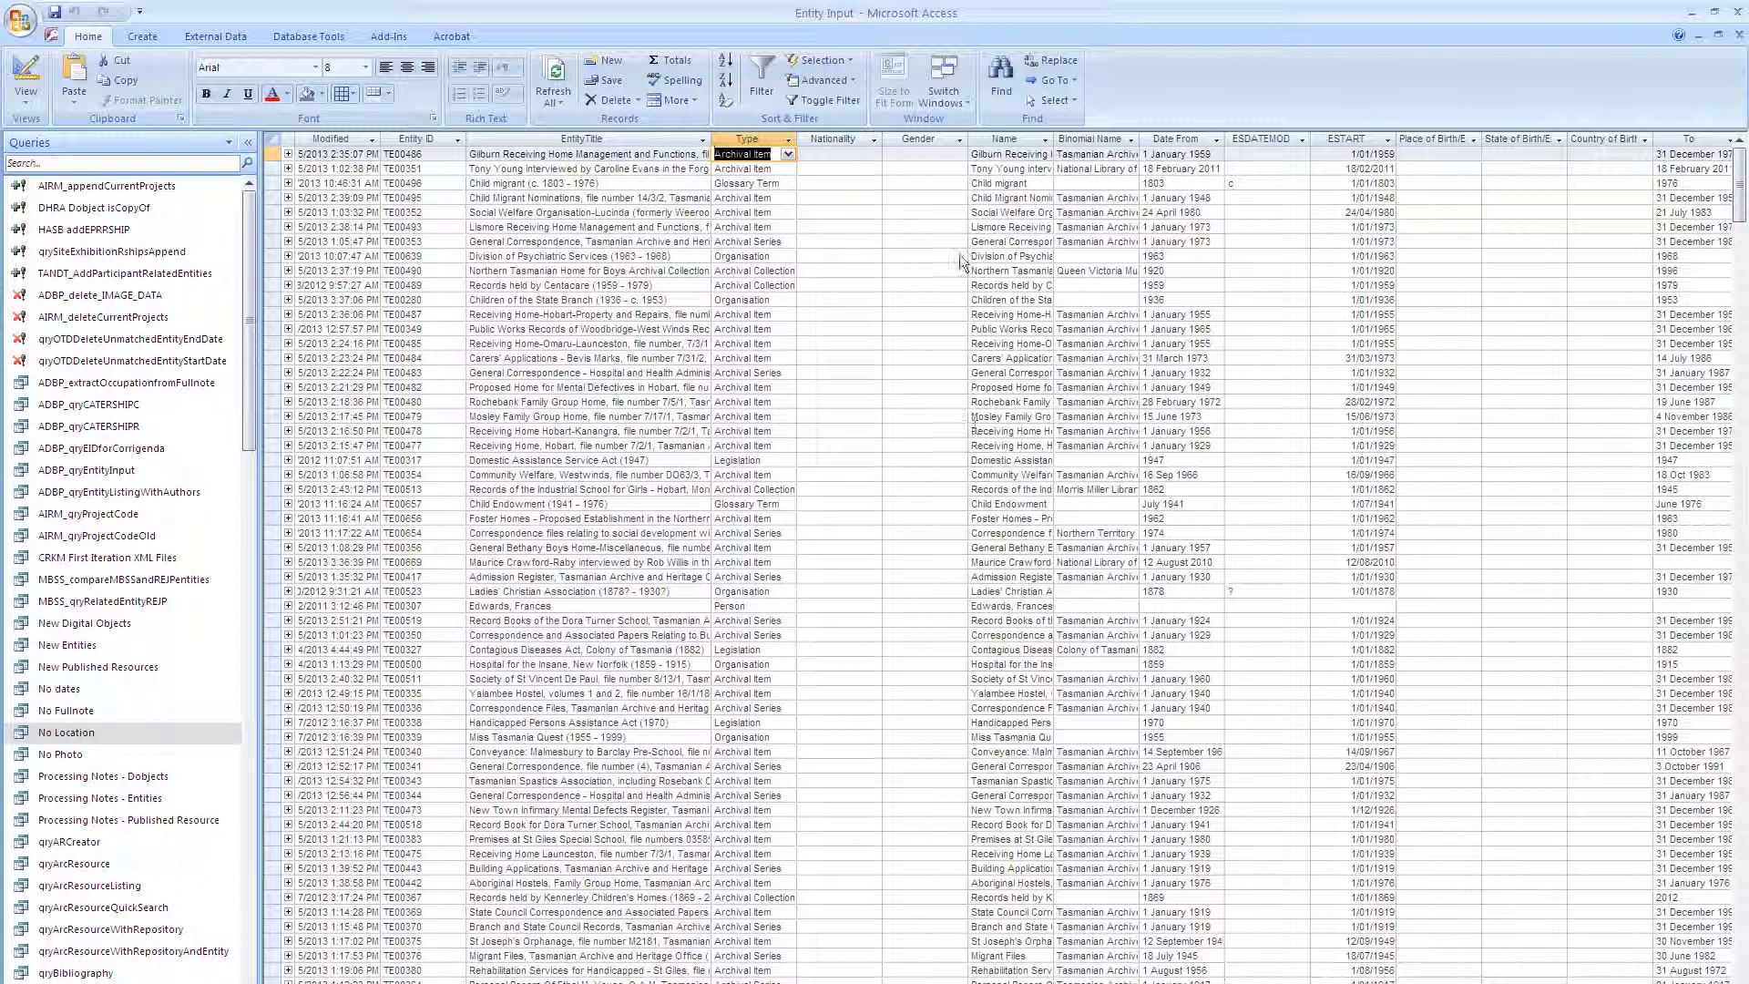
click(789, 141)
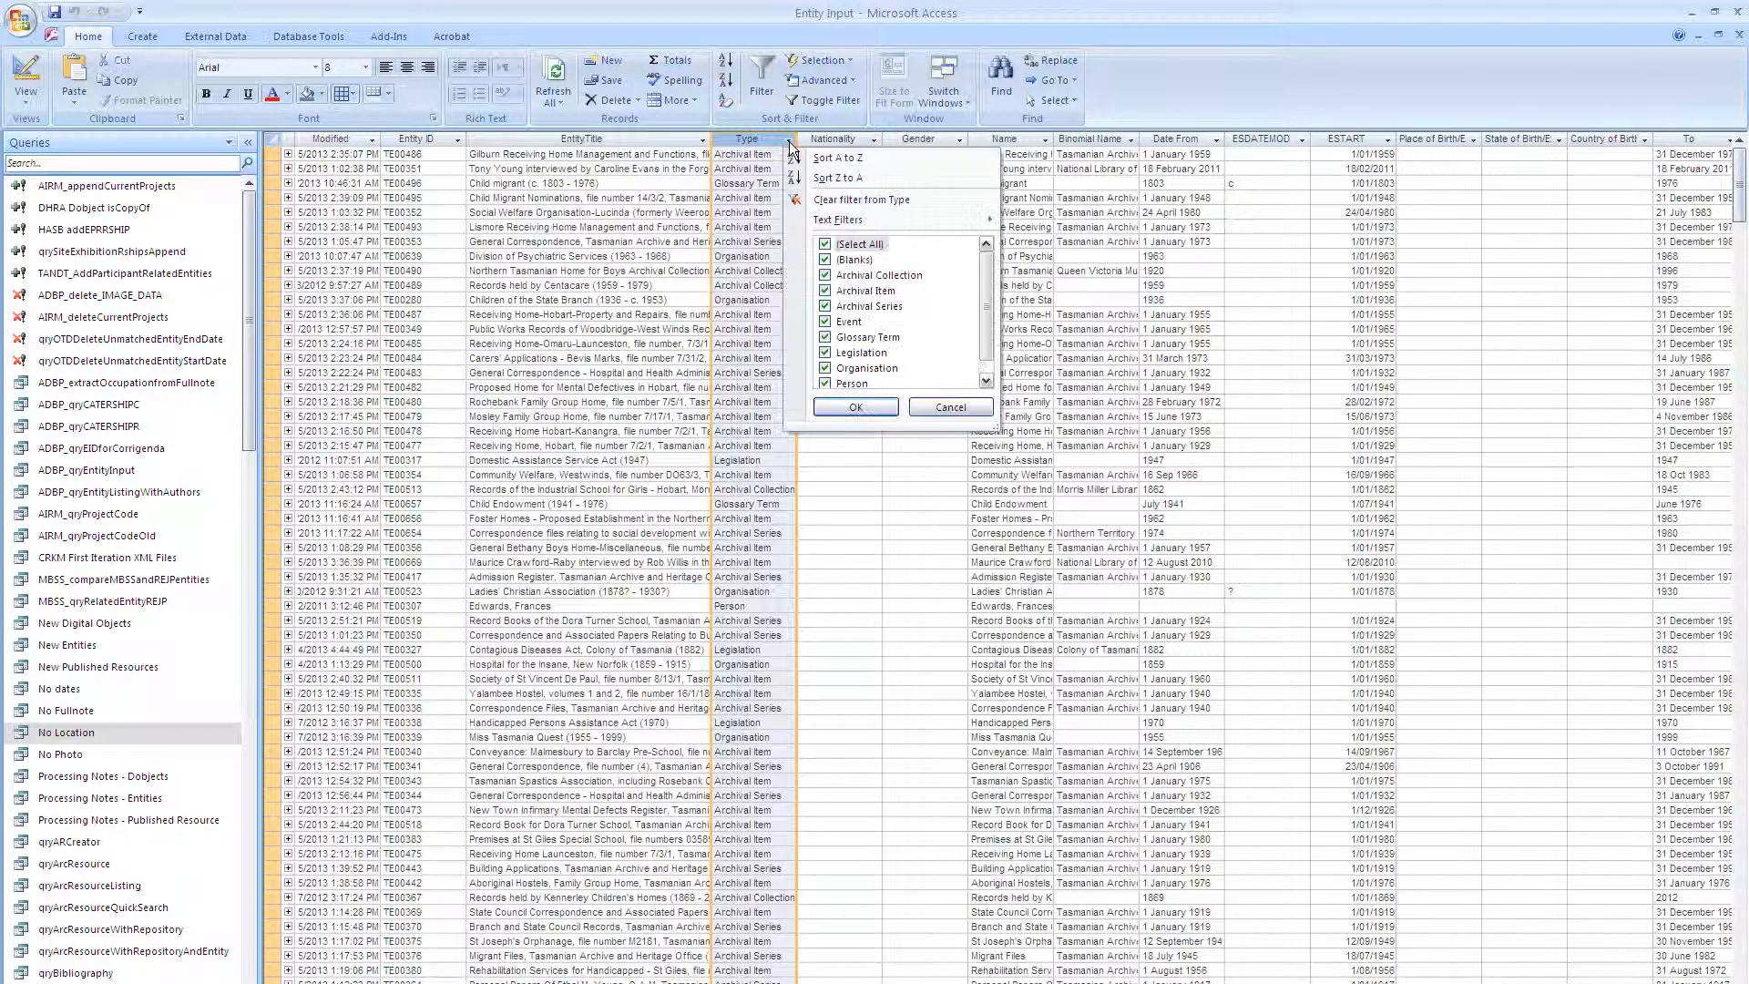
click(829, 248)
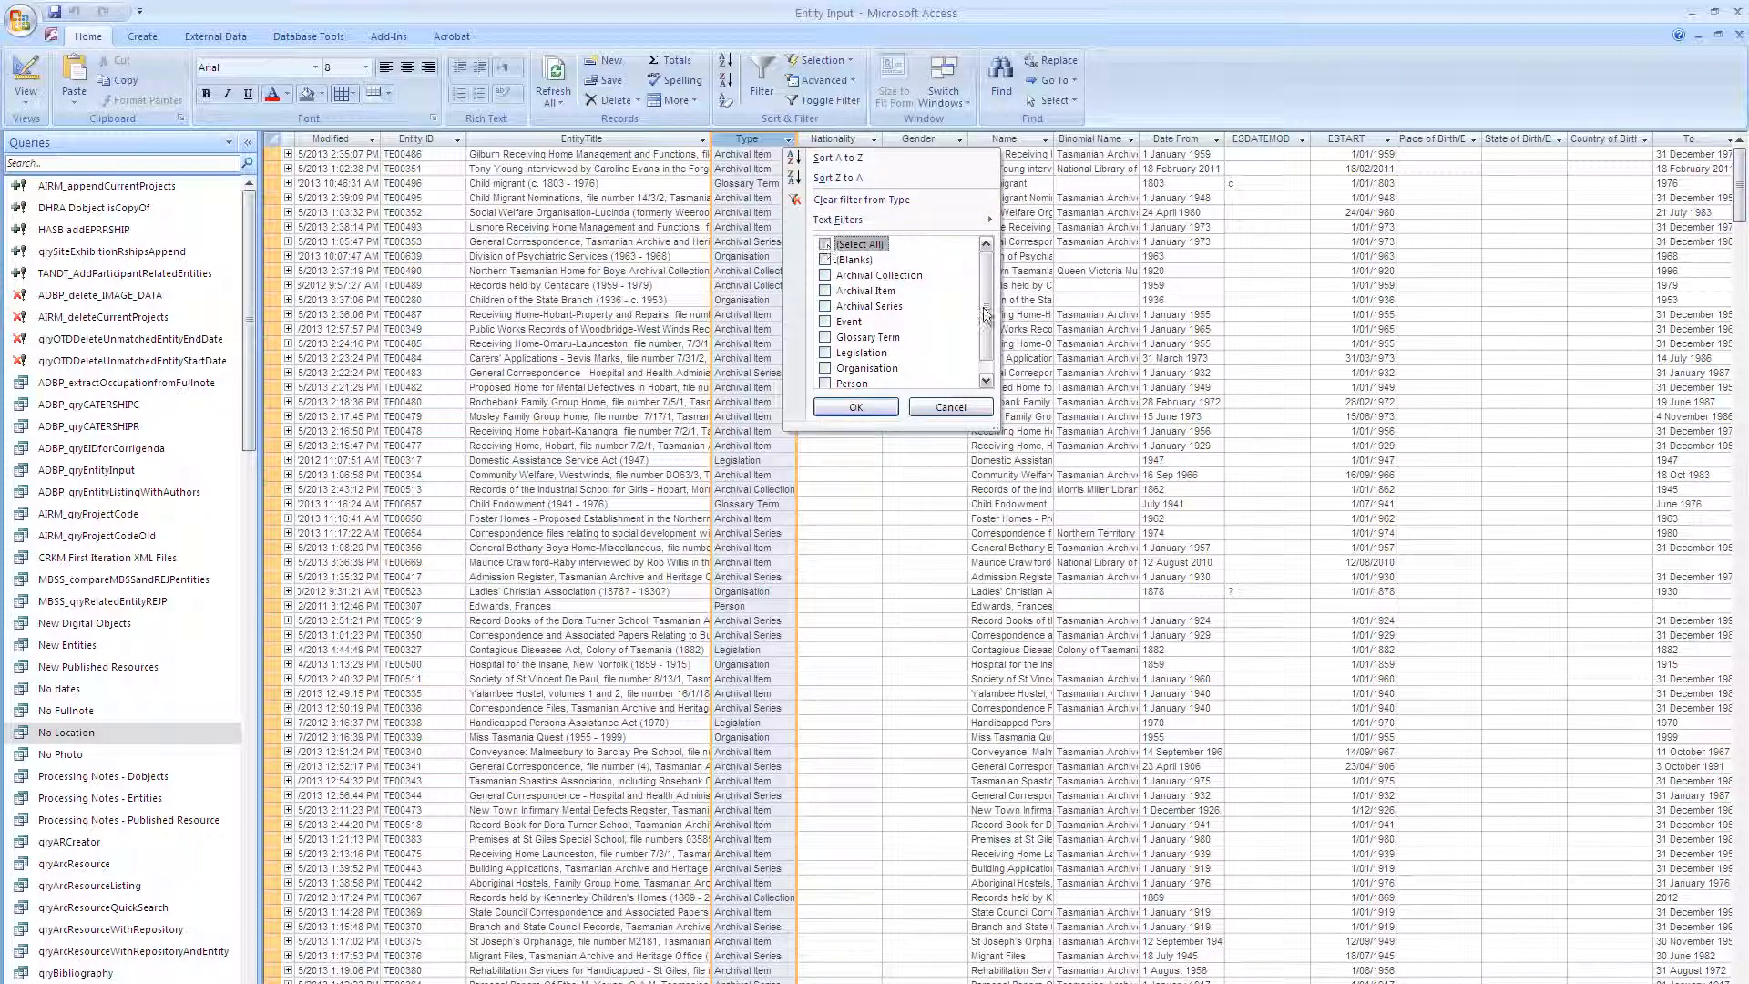
click(827, 369)
click(838, 402)
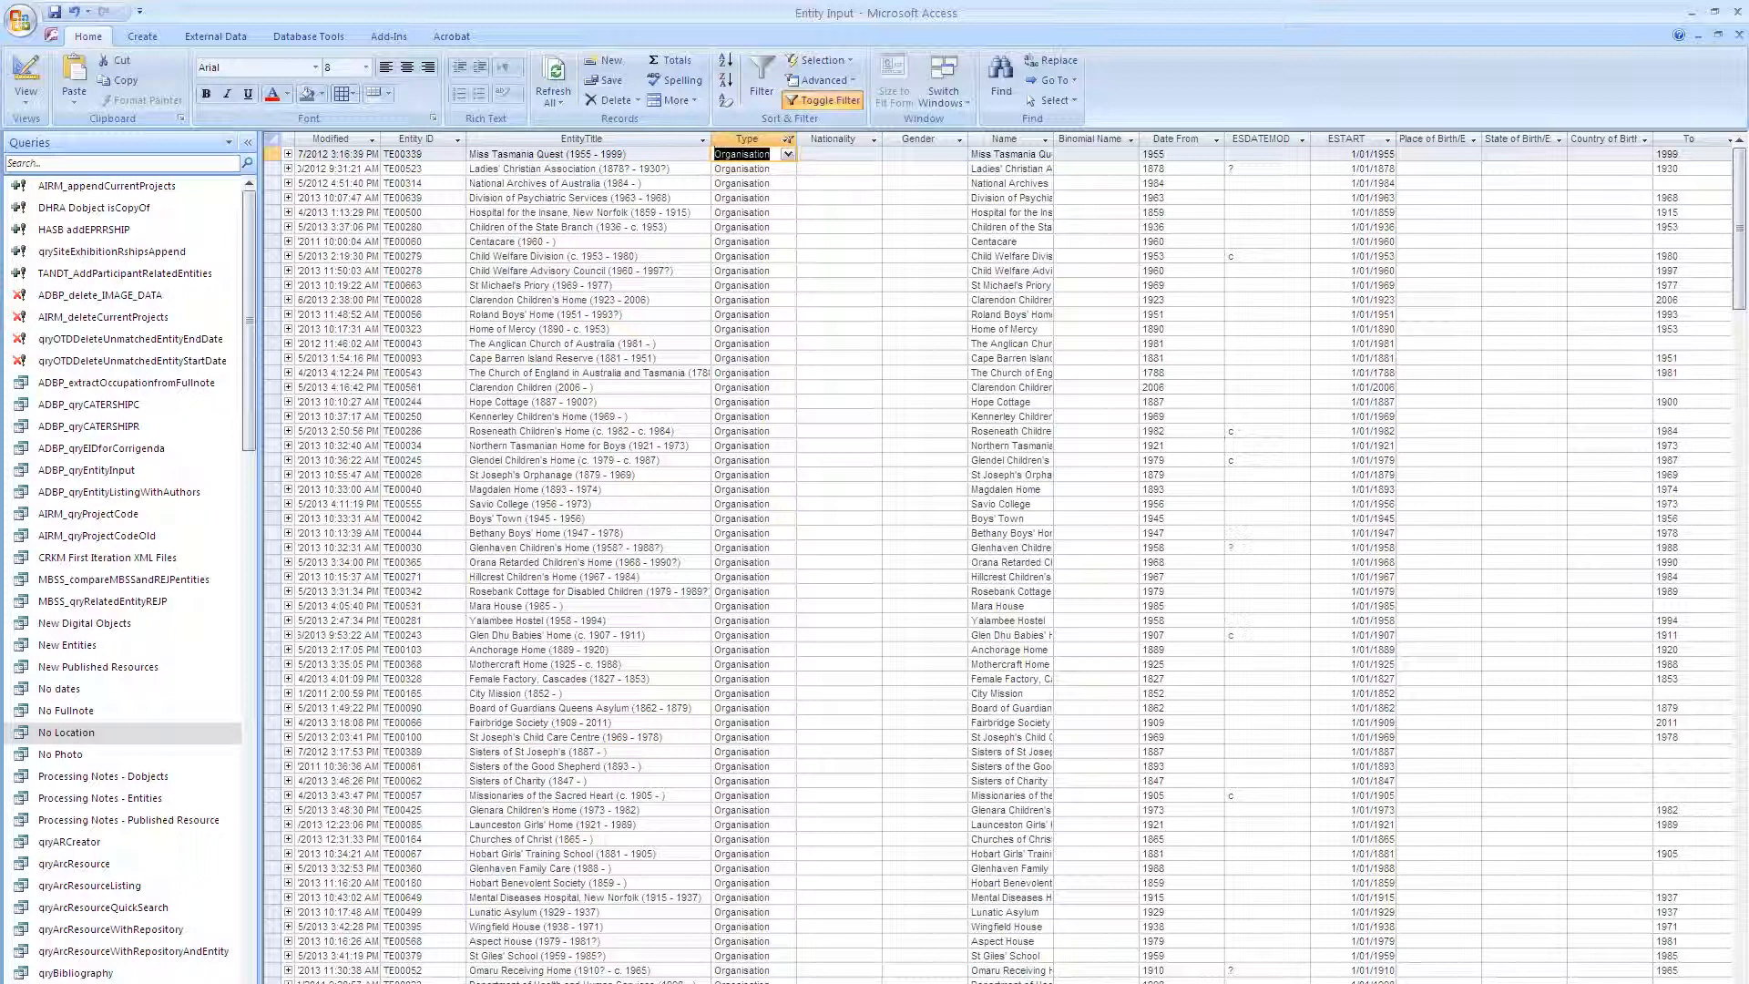
- Filter the Function Statement column to records containing "care provider"
scroll(998, 558, right, 6)
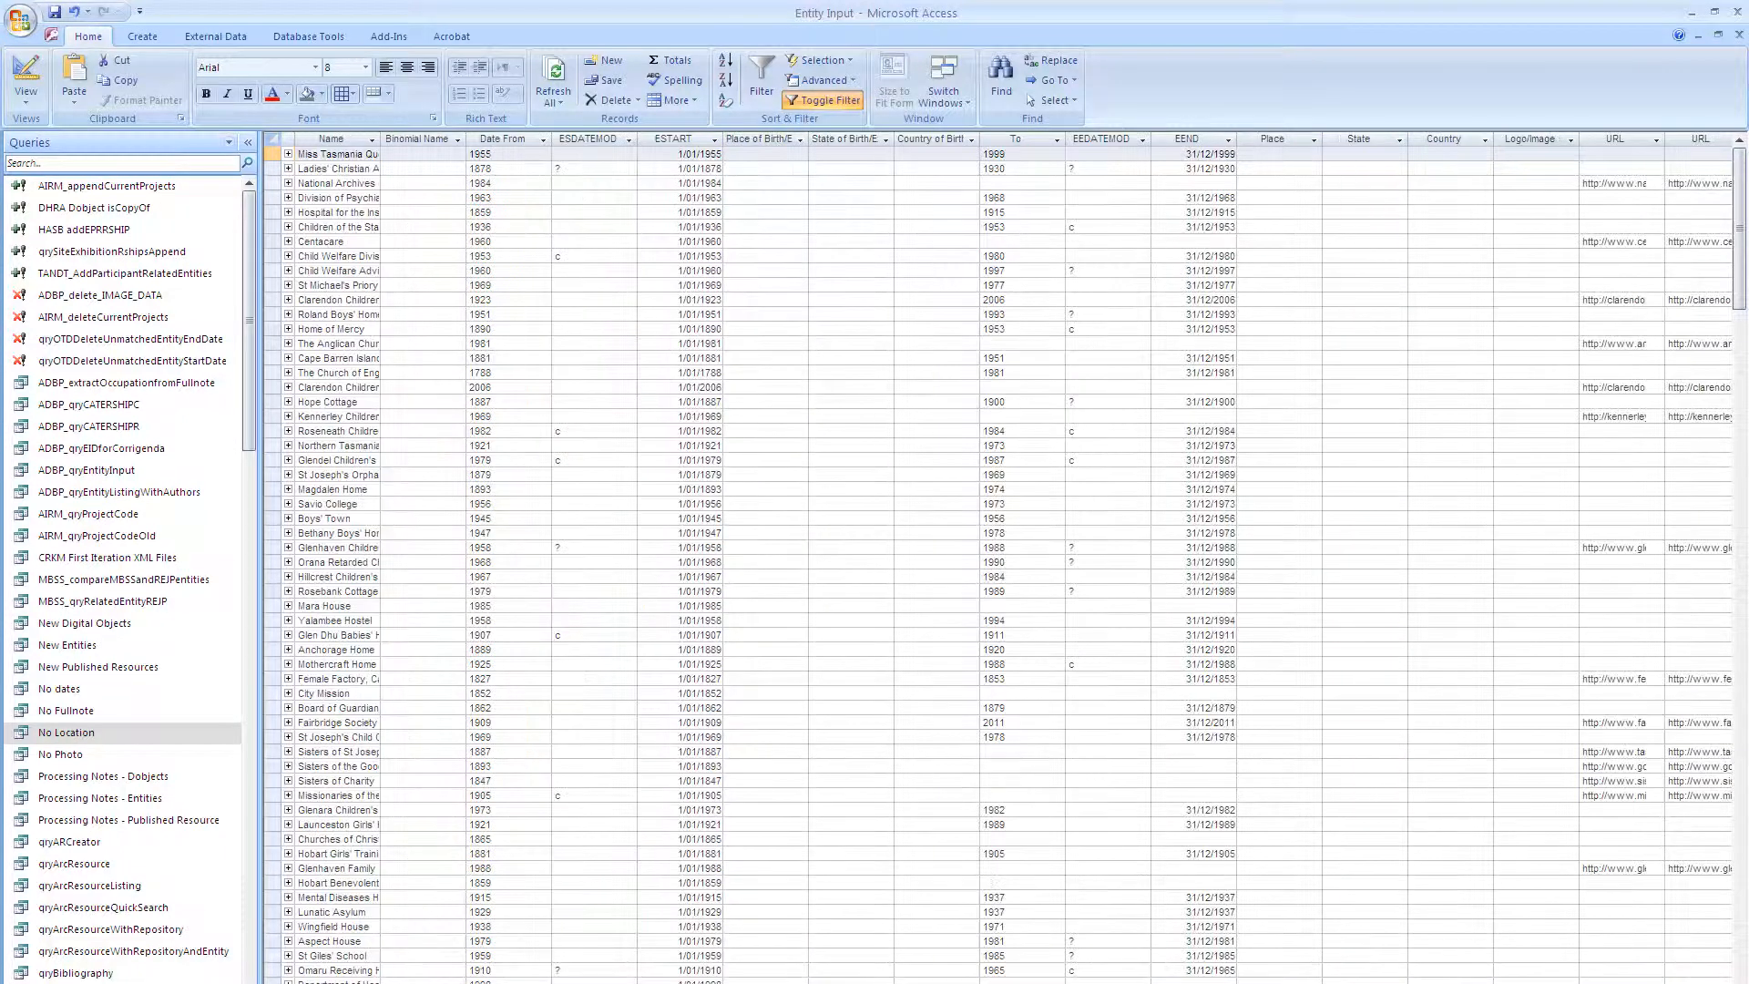
scroll(1015, 557, right, 2)
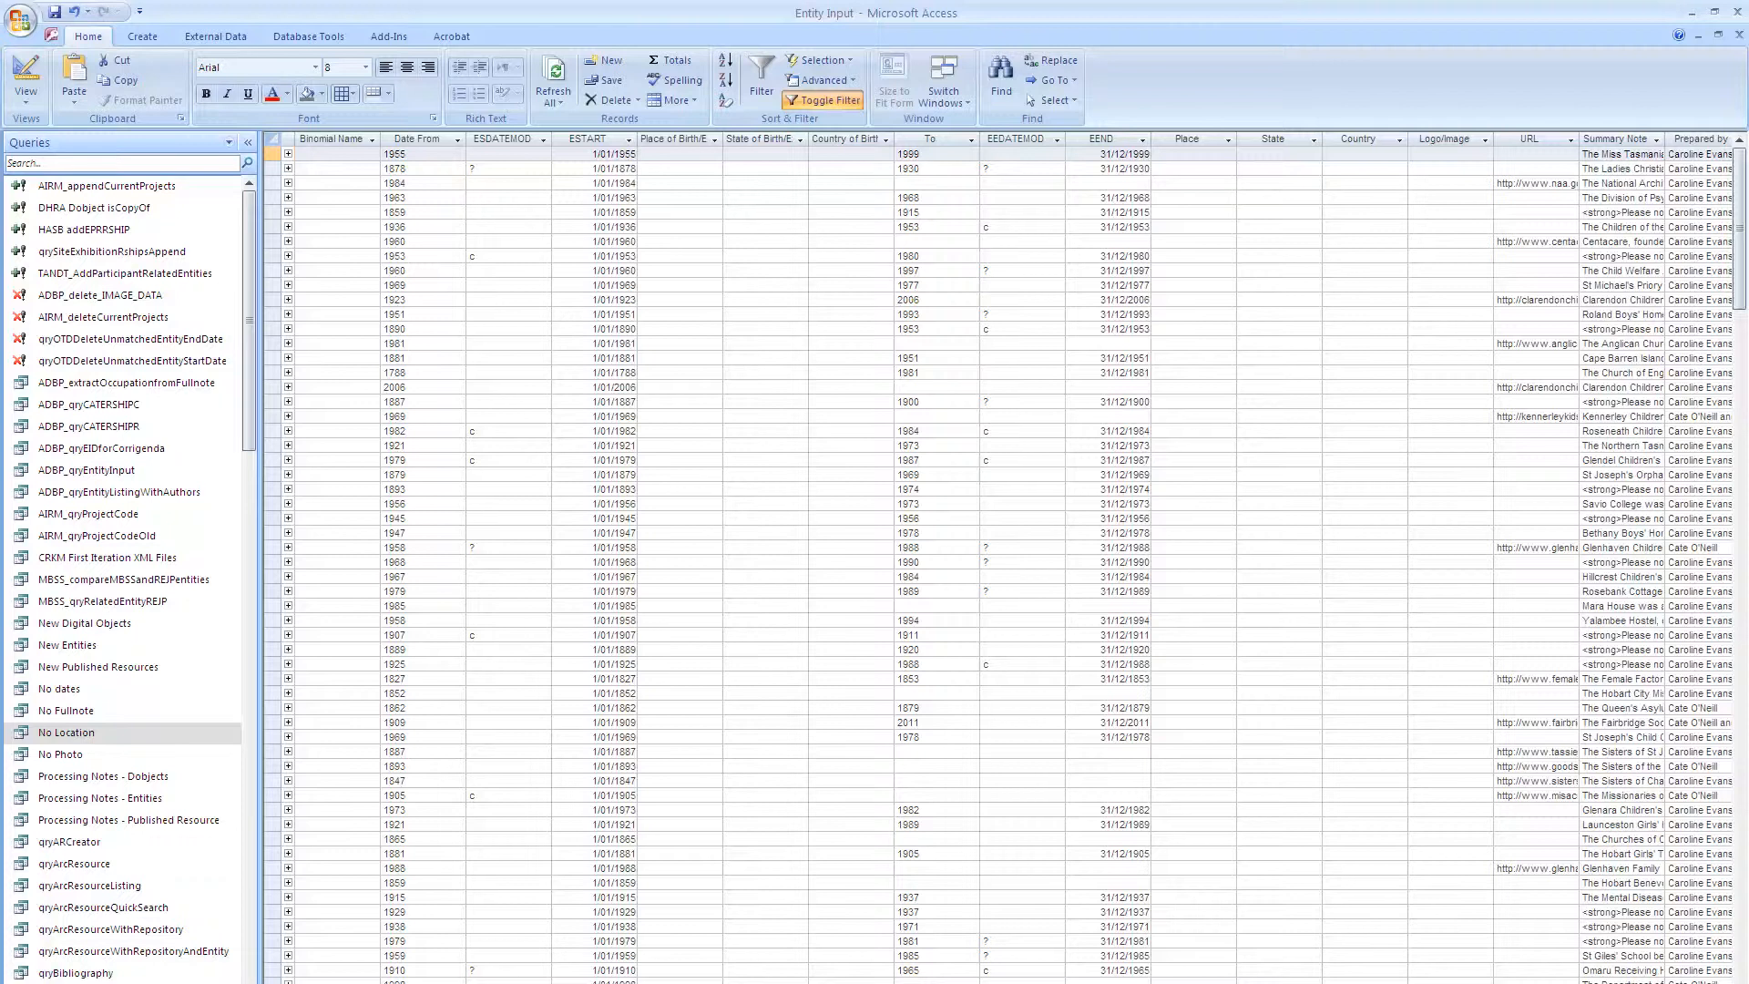
scroll(1002, 558, right, 10)
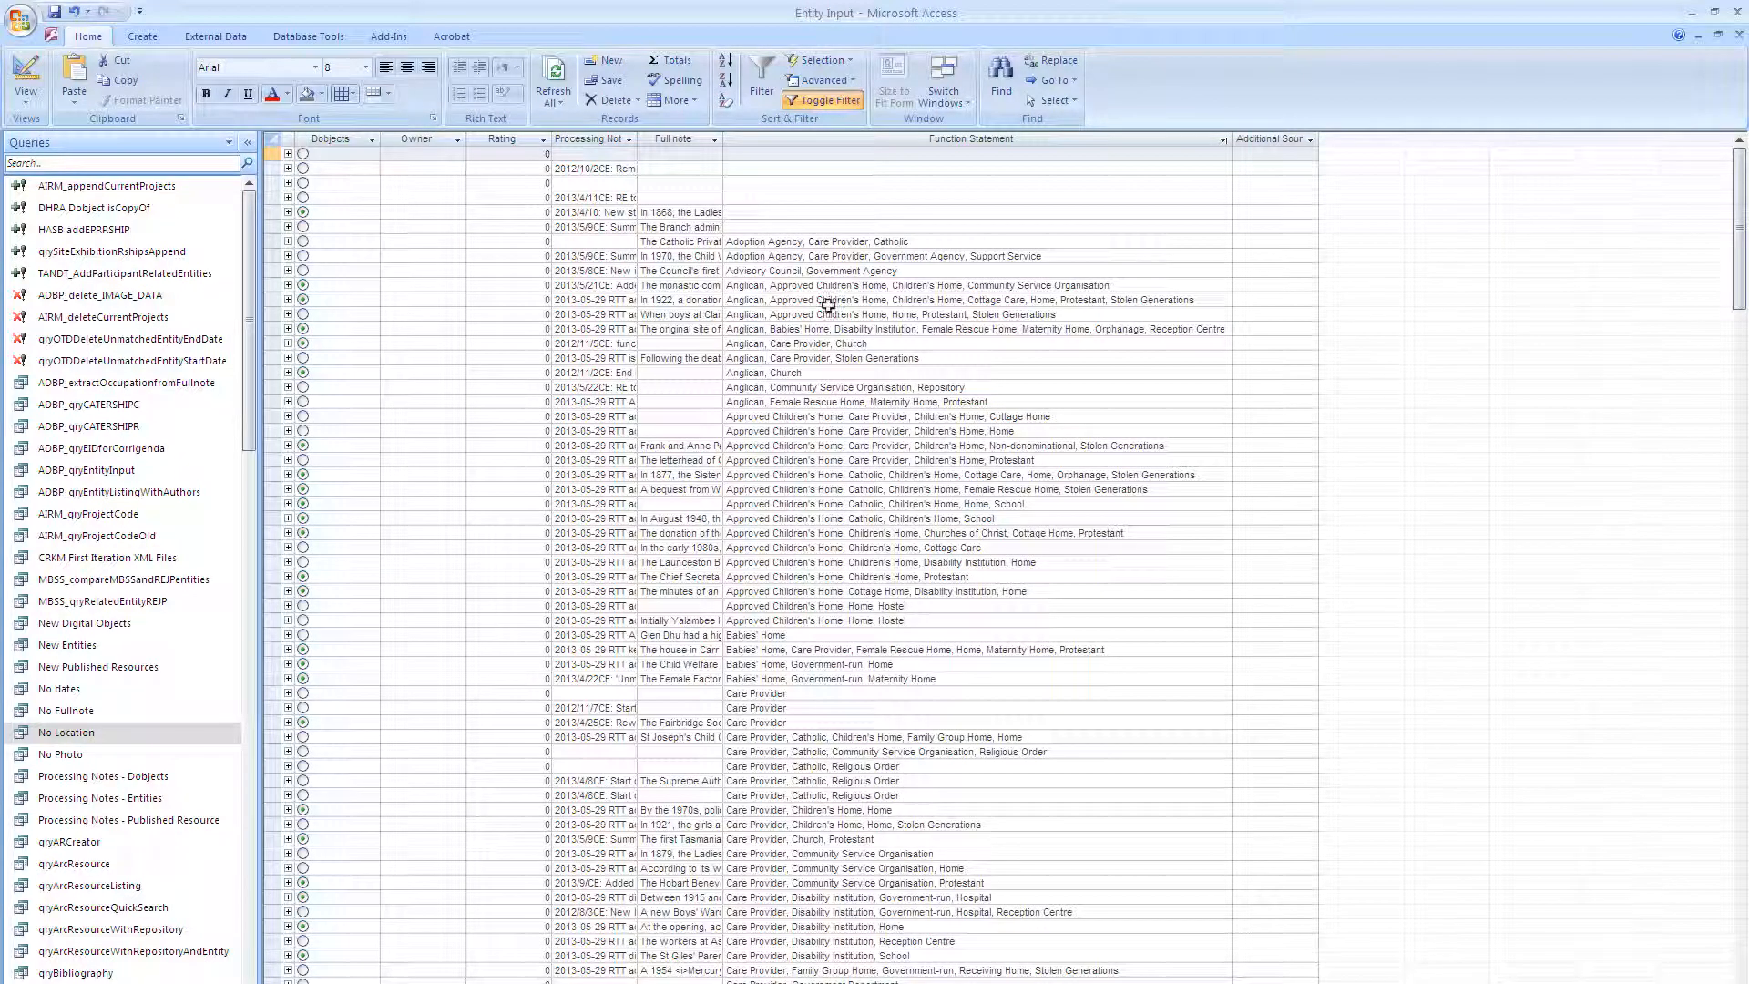
click(912, 431)
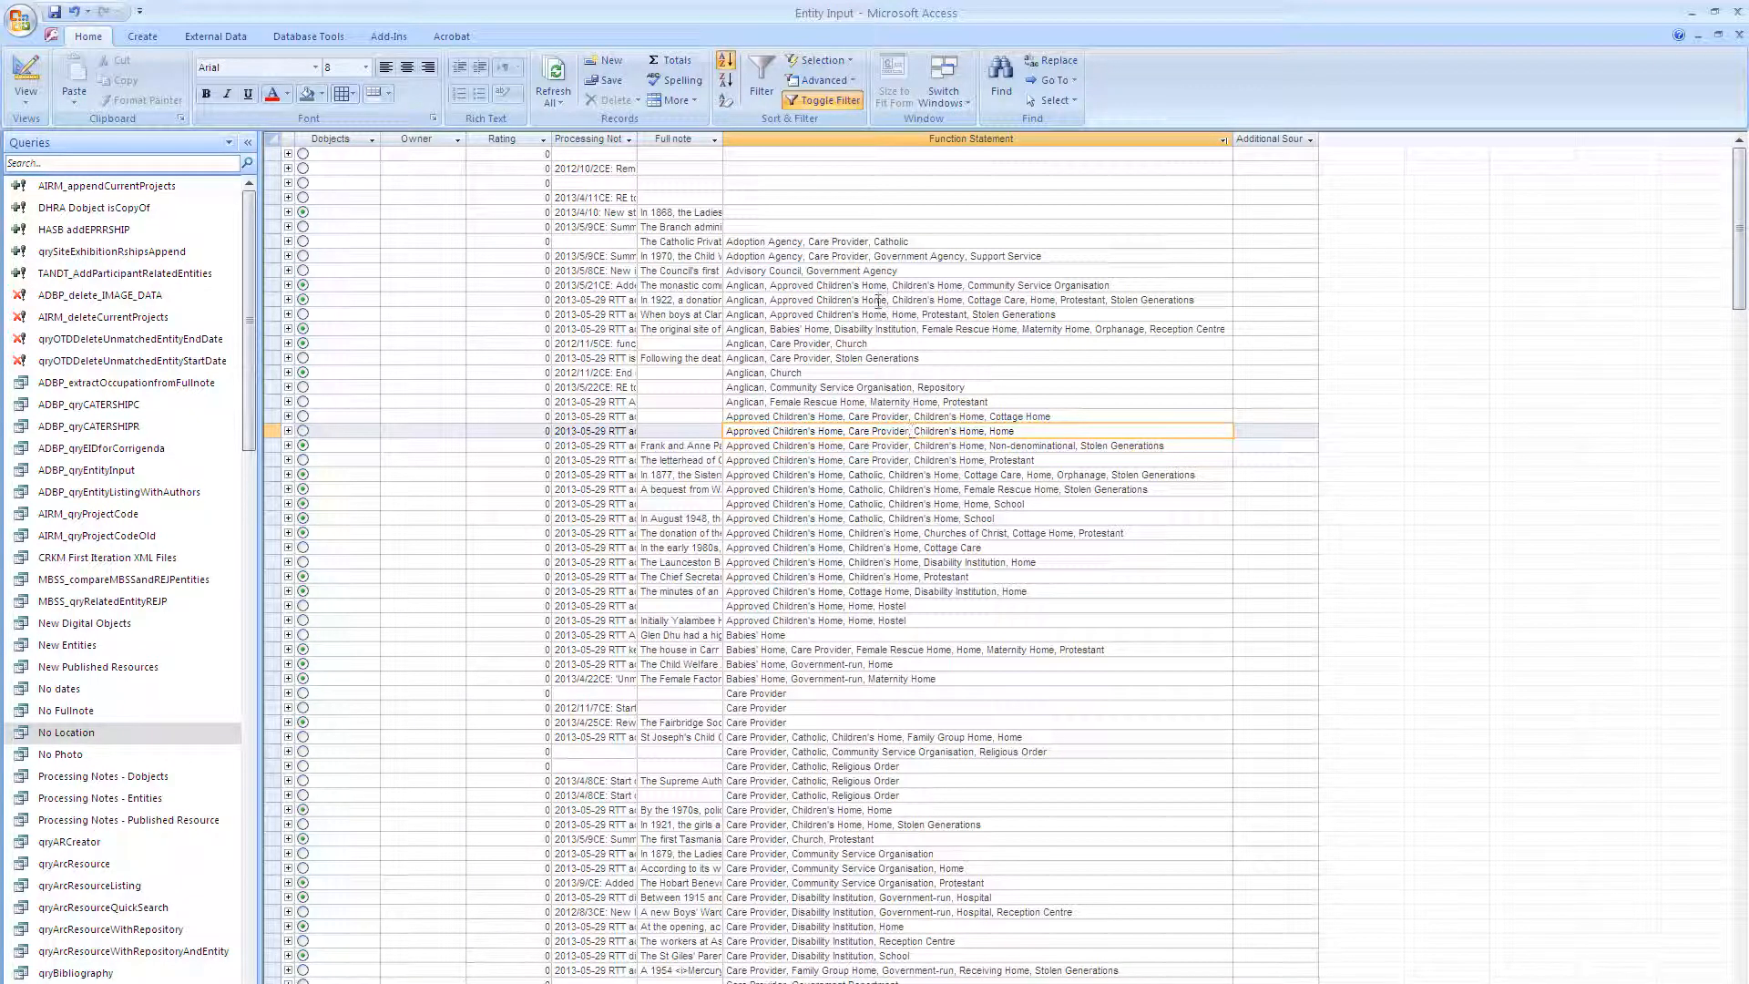
click(1225, 140)
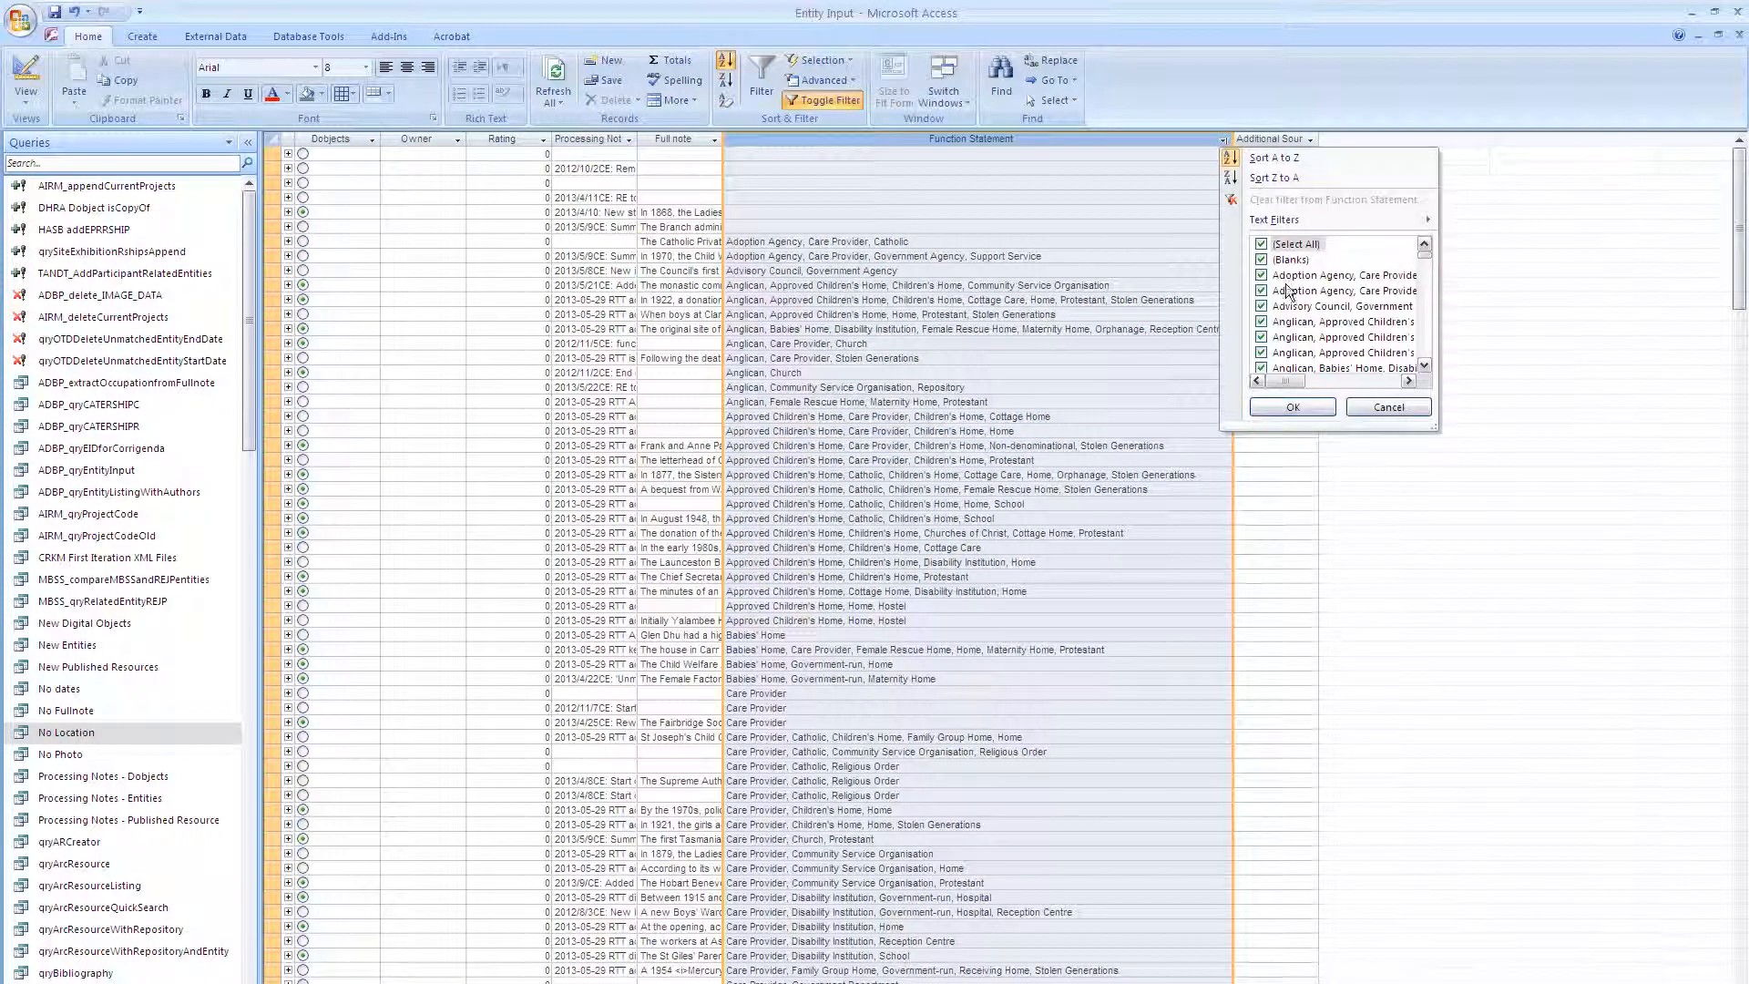
mouse_move(1274, 219)
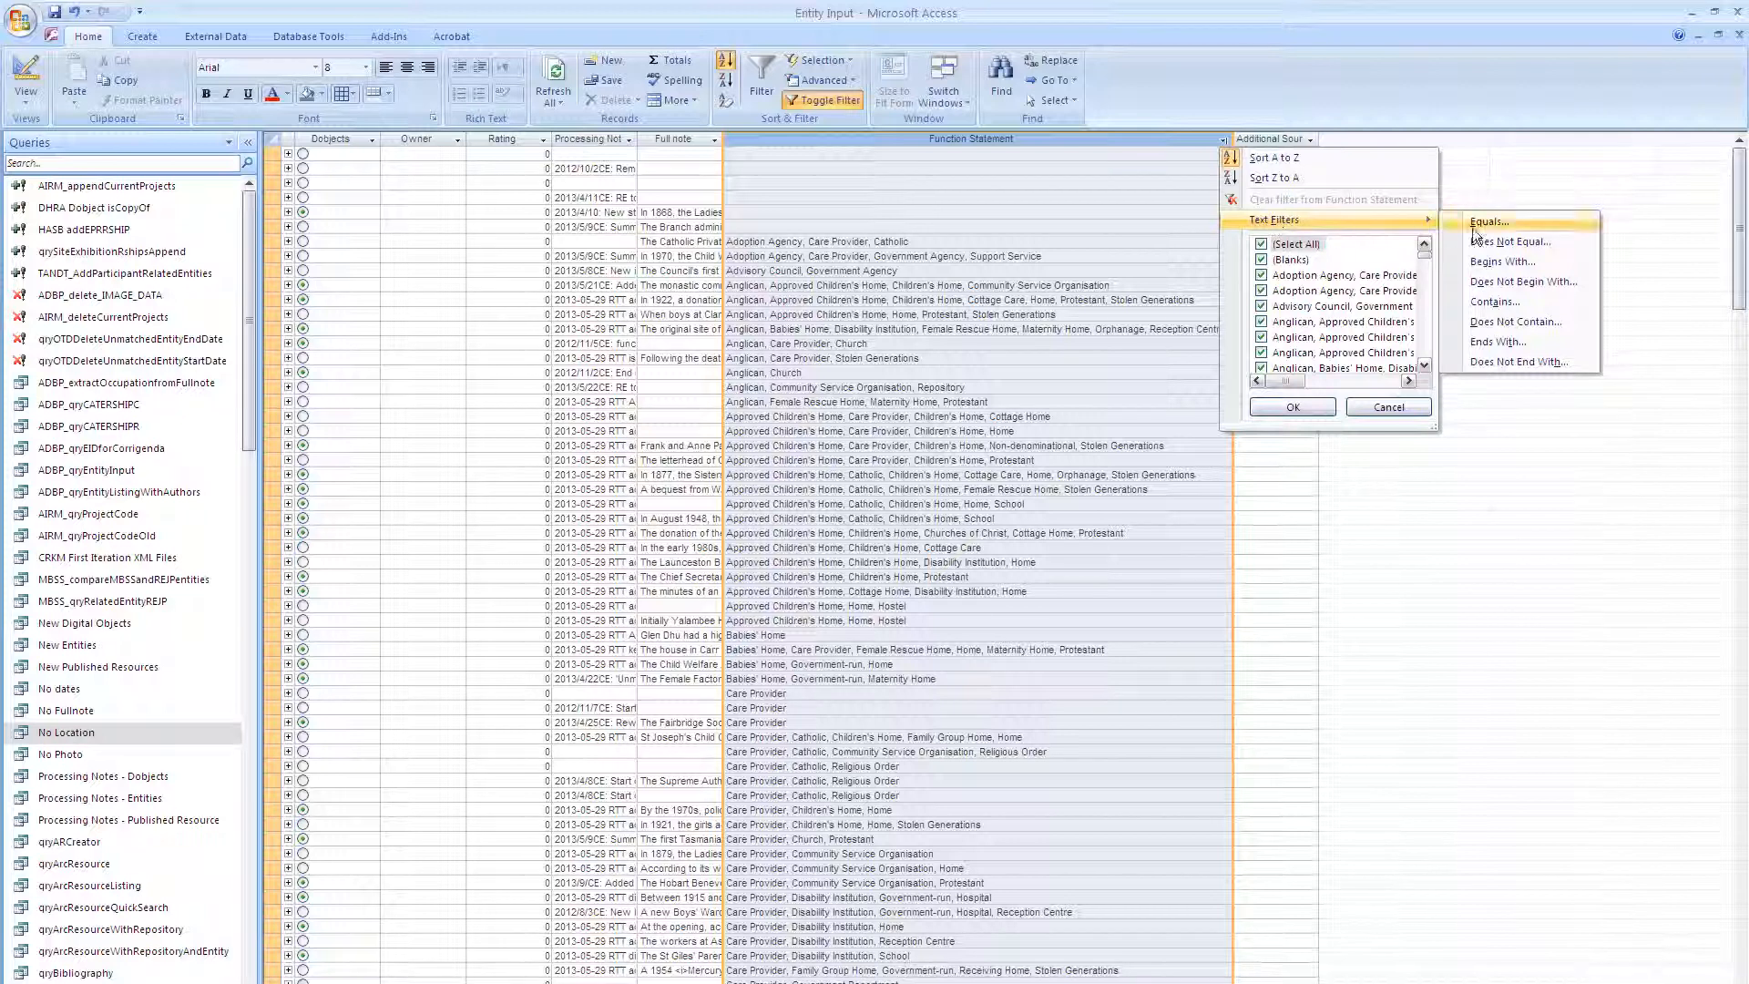
click(1488, 306)
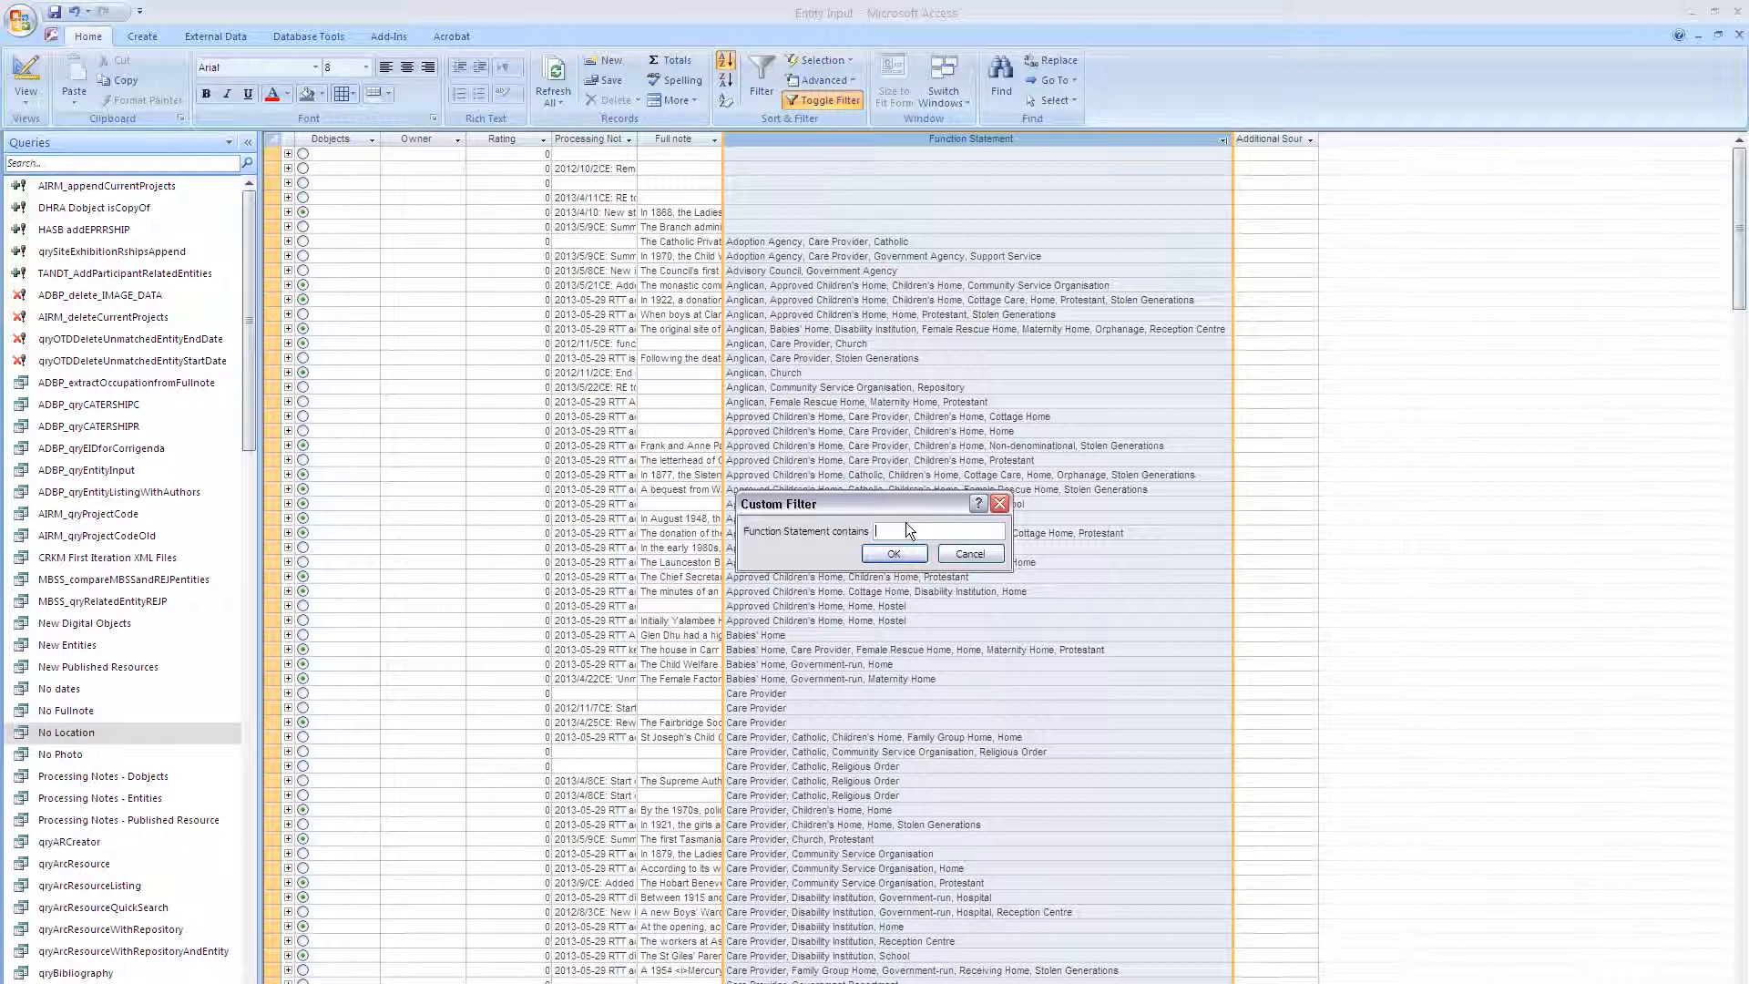
text(care provider)
click(881, 556)
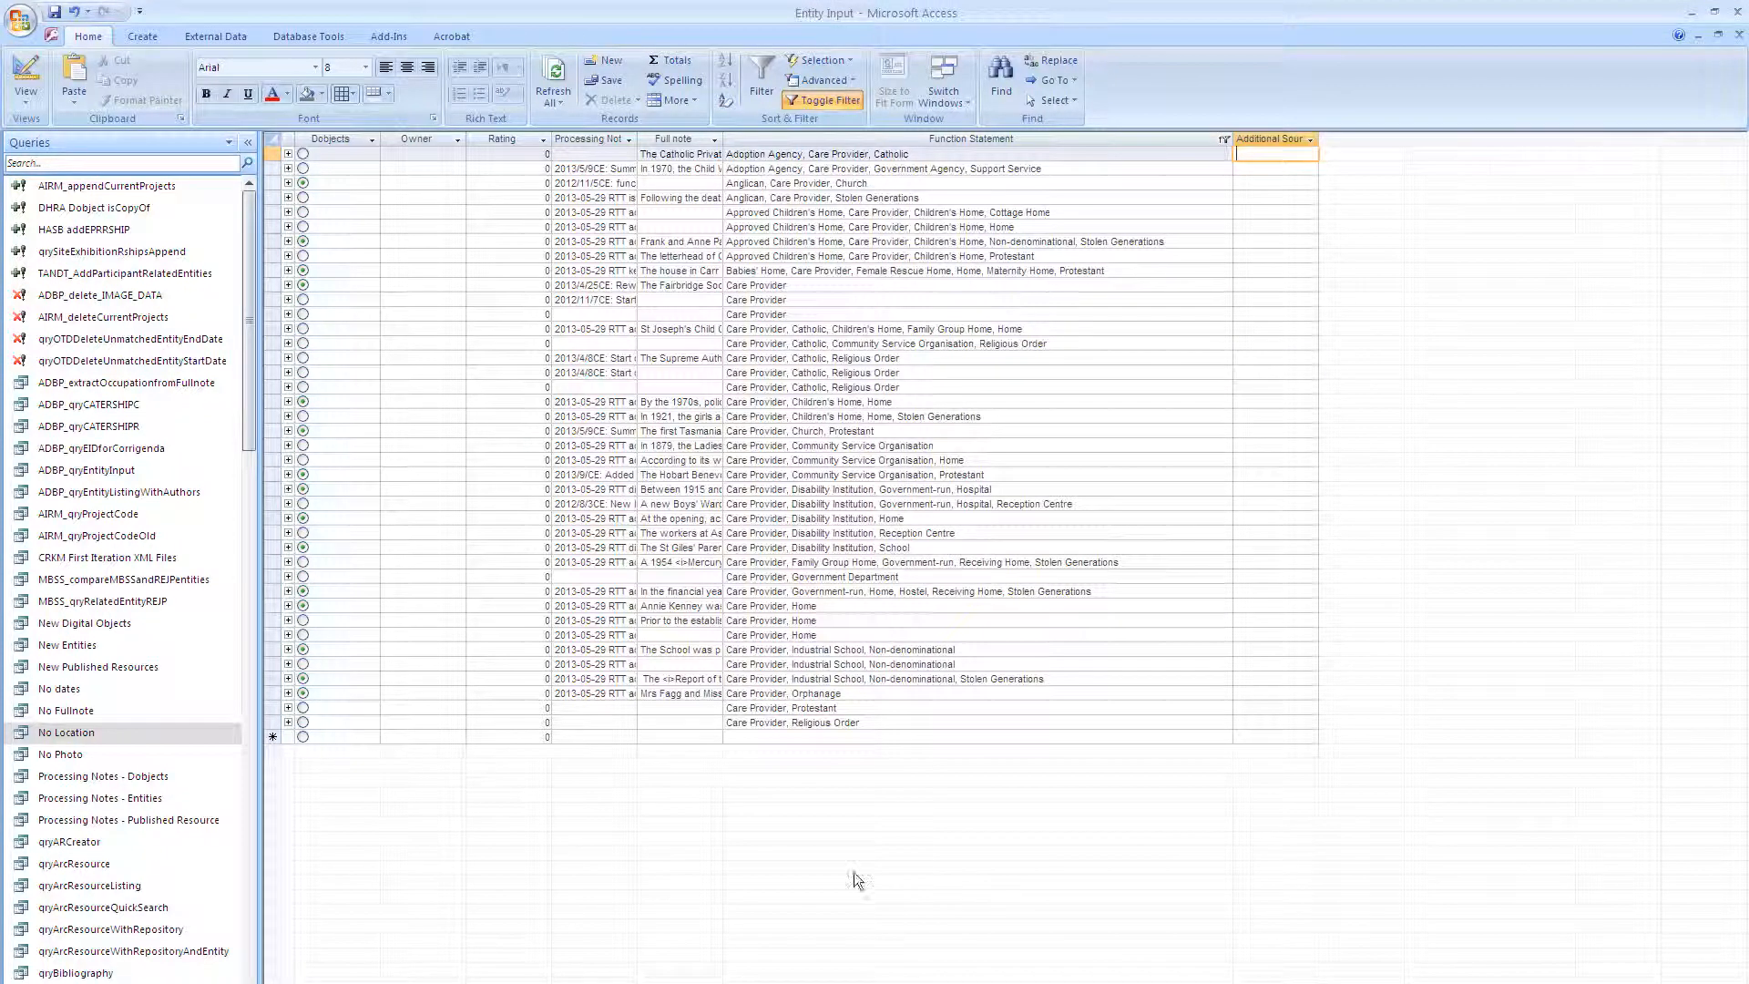
- Open the Unhide Columns settings for the datasheet and hide the Modified, Nationality and Gender columns
scroll(1006, 445, left, 20)
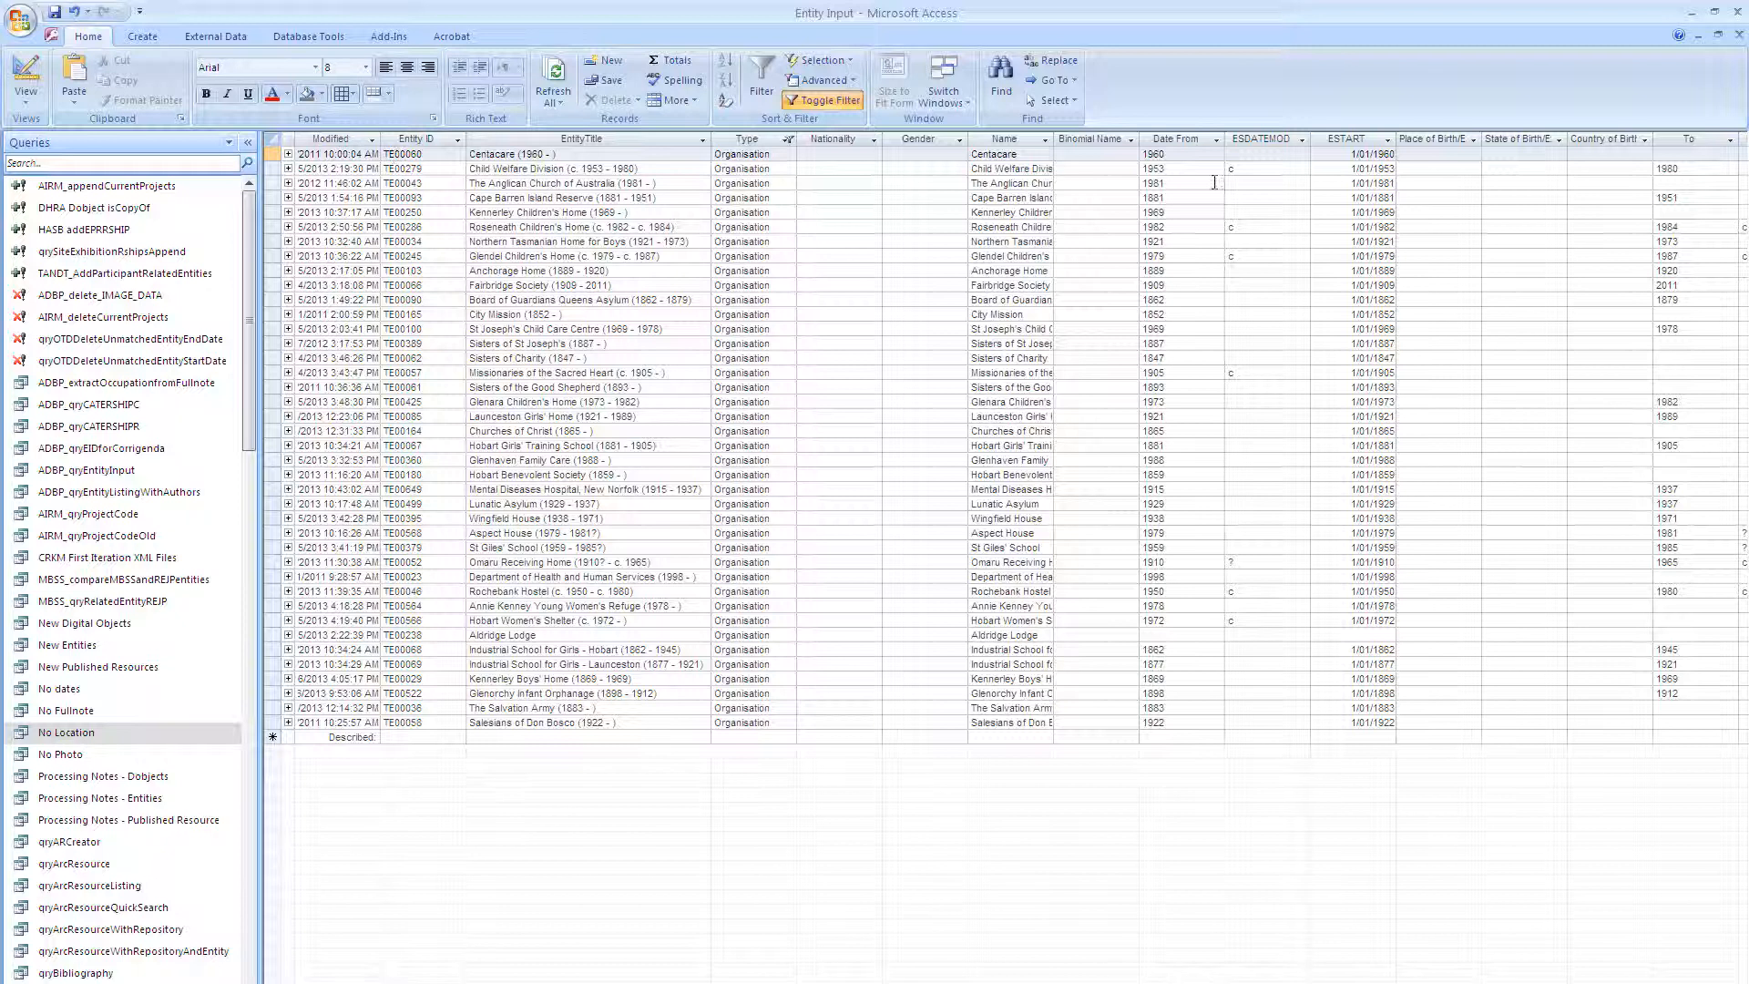
click(526, 138)
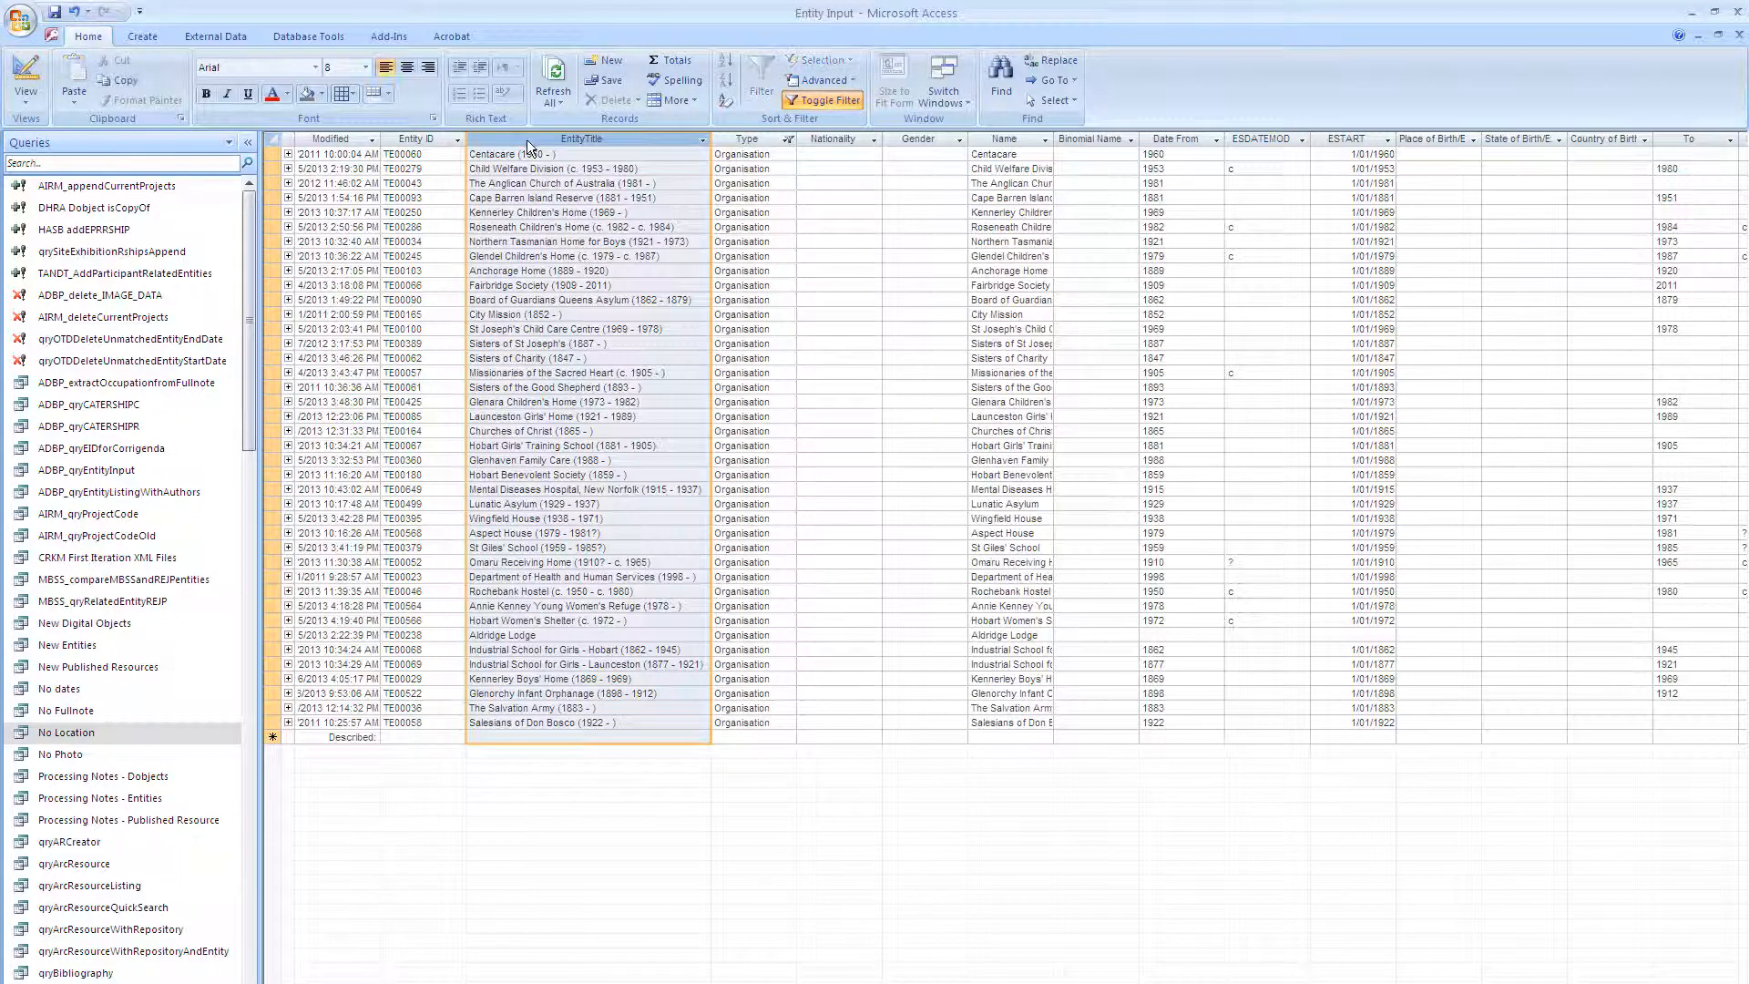
right_click(529, 144)
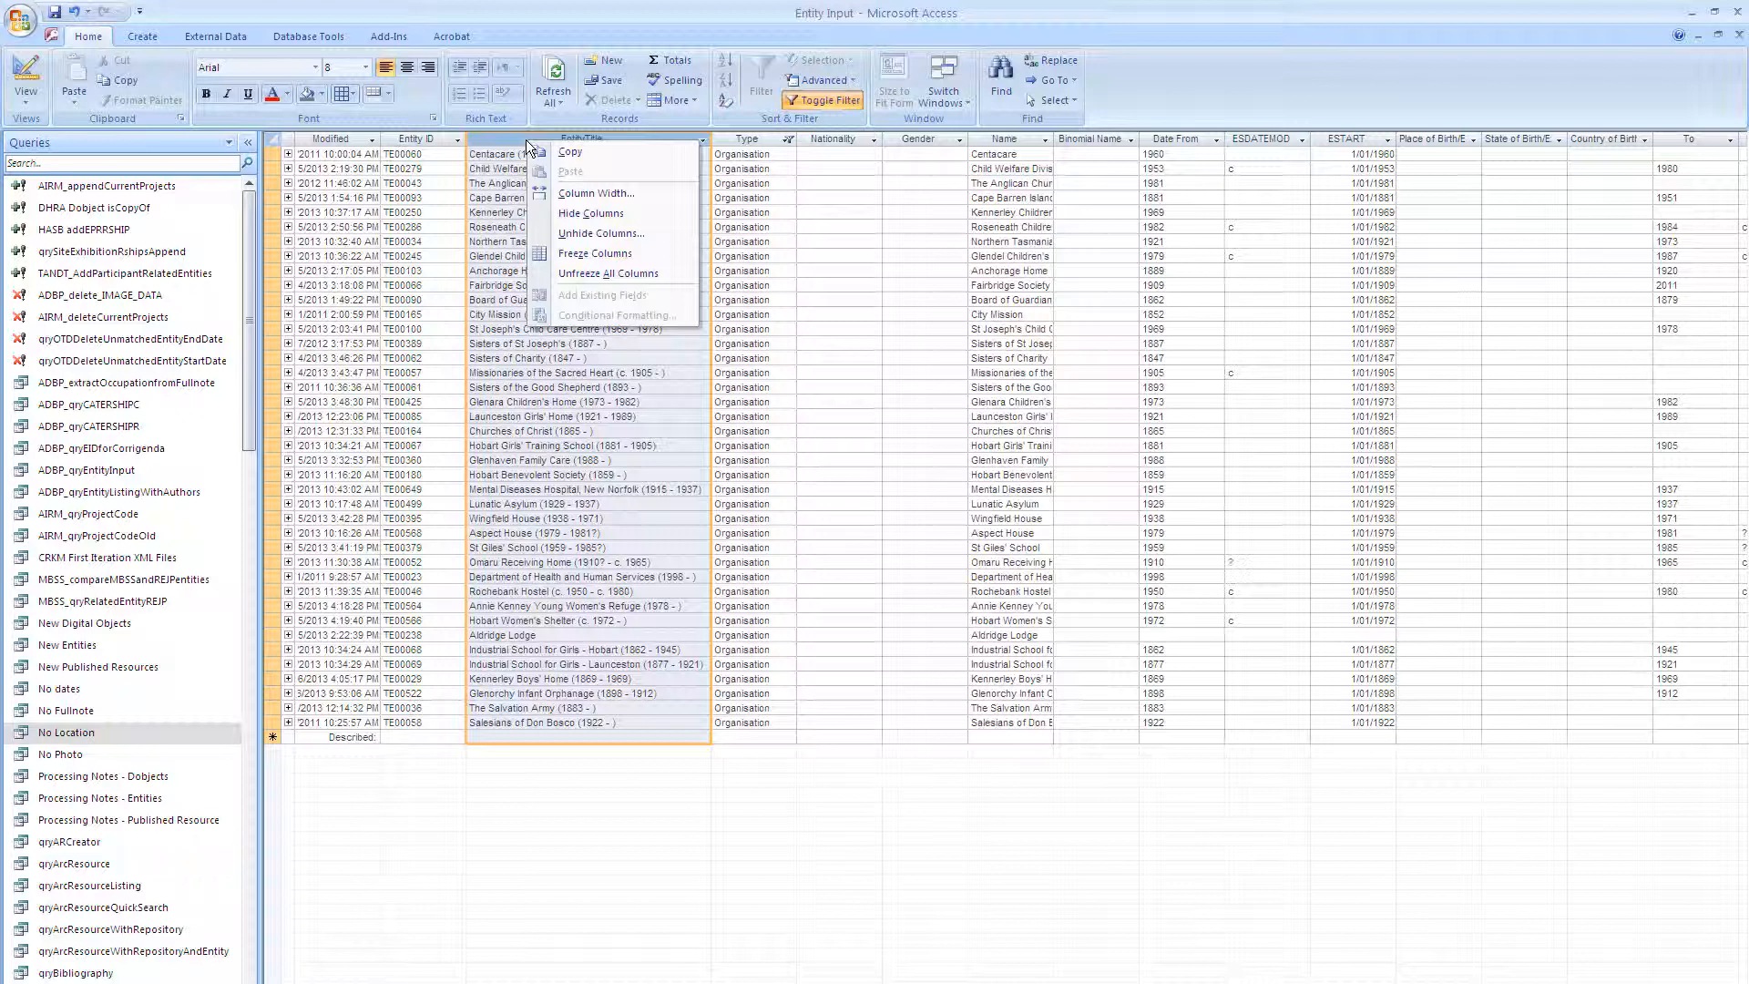
click(574, 236)
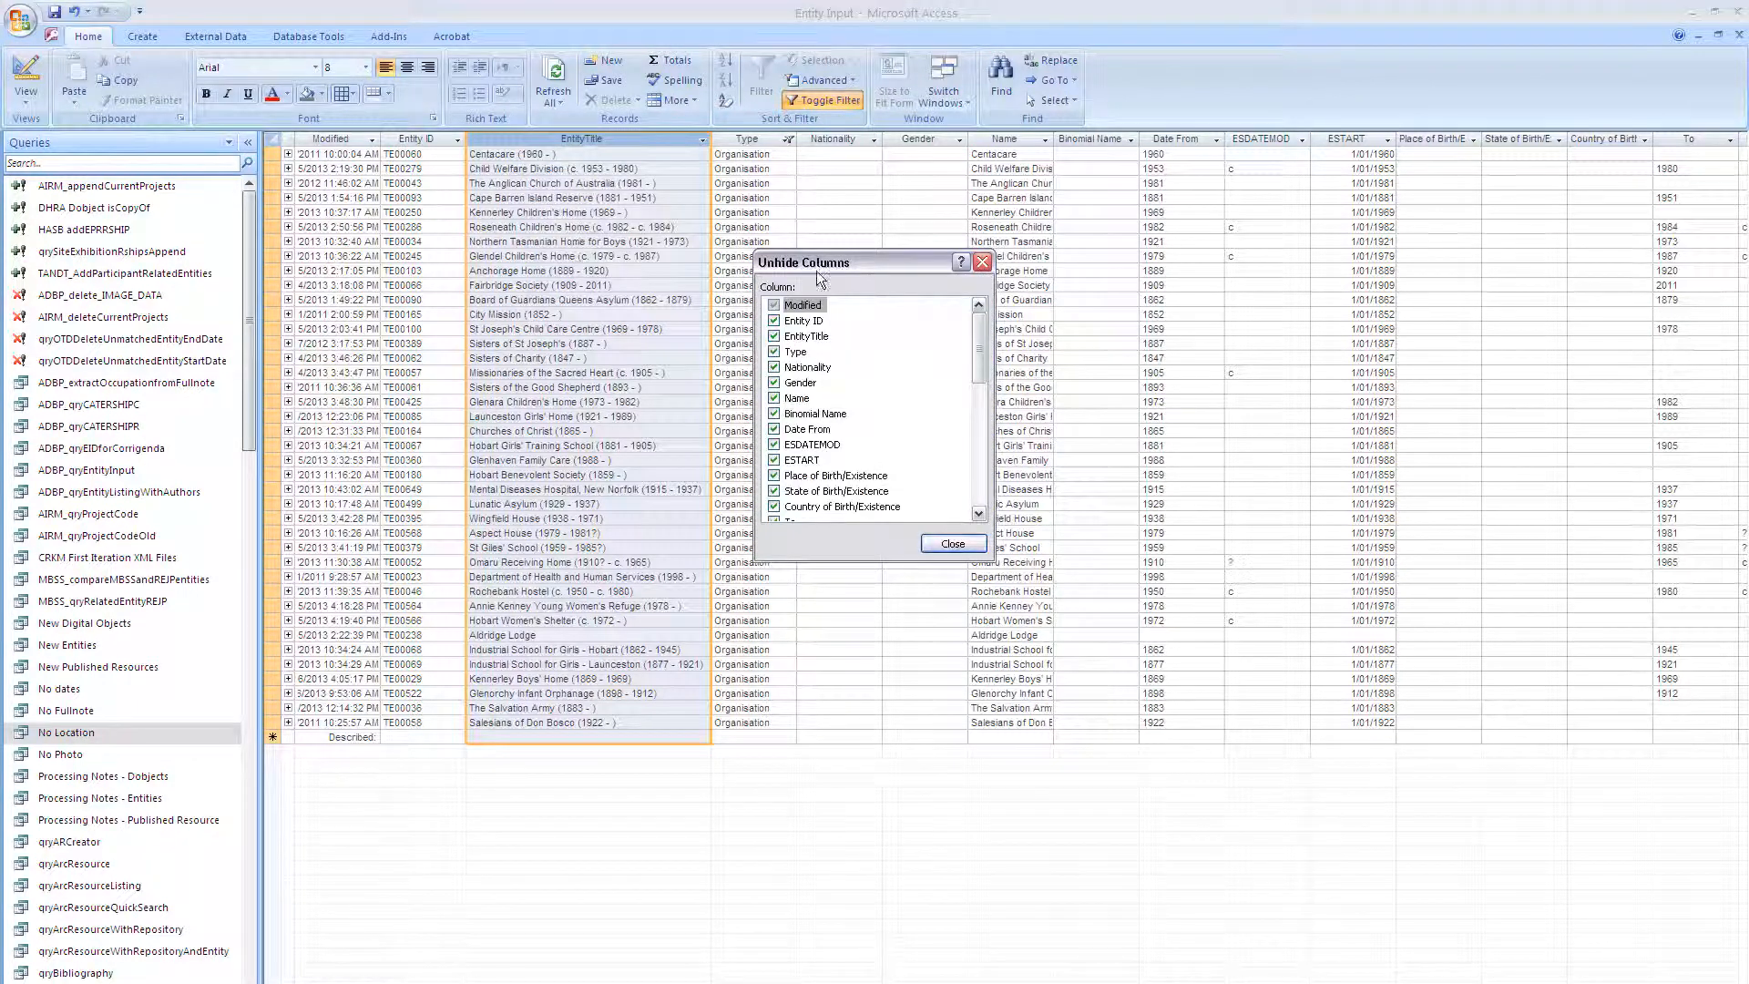
click(774, 305)
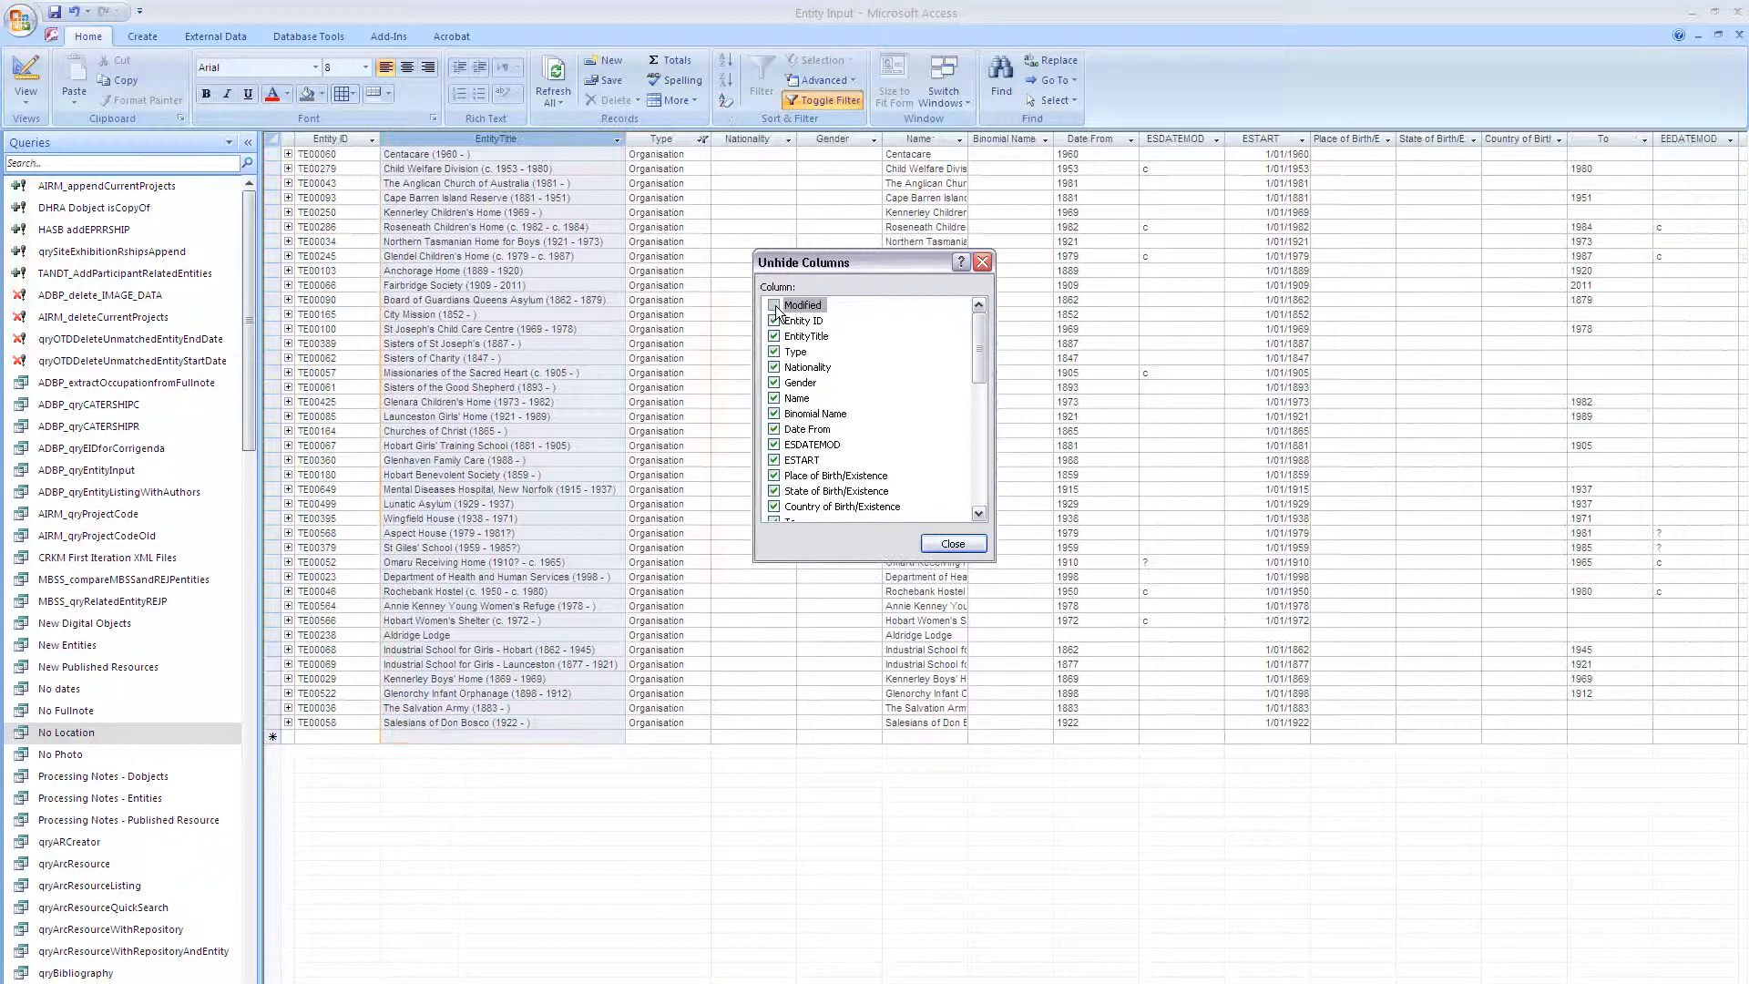
click(774, 367)
click(775, 383)
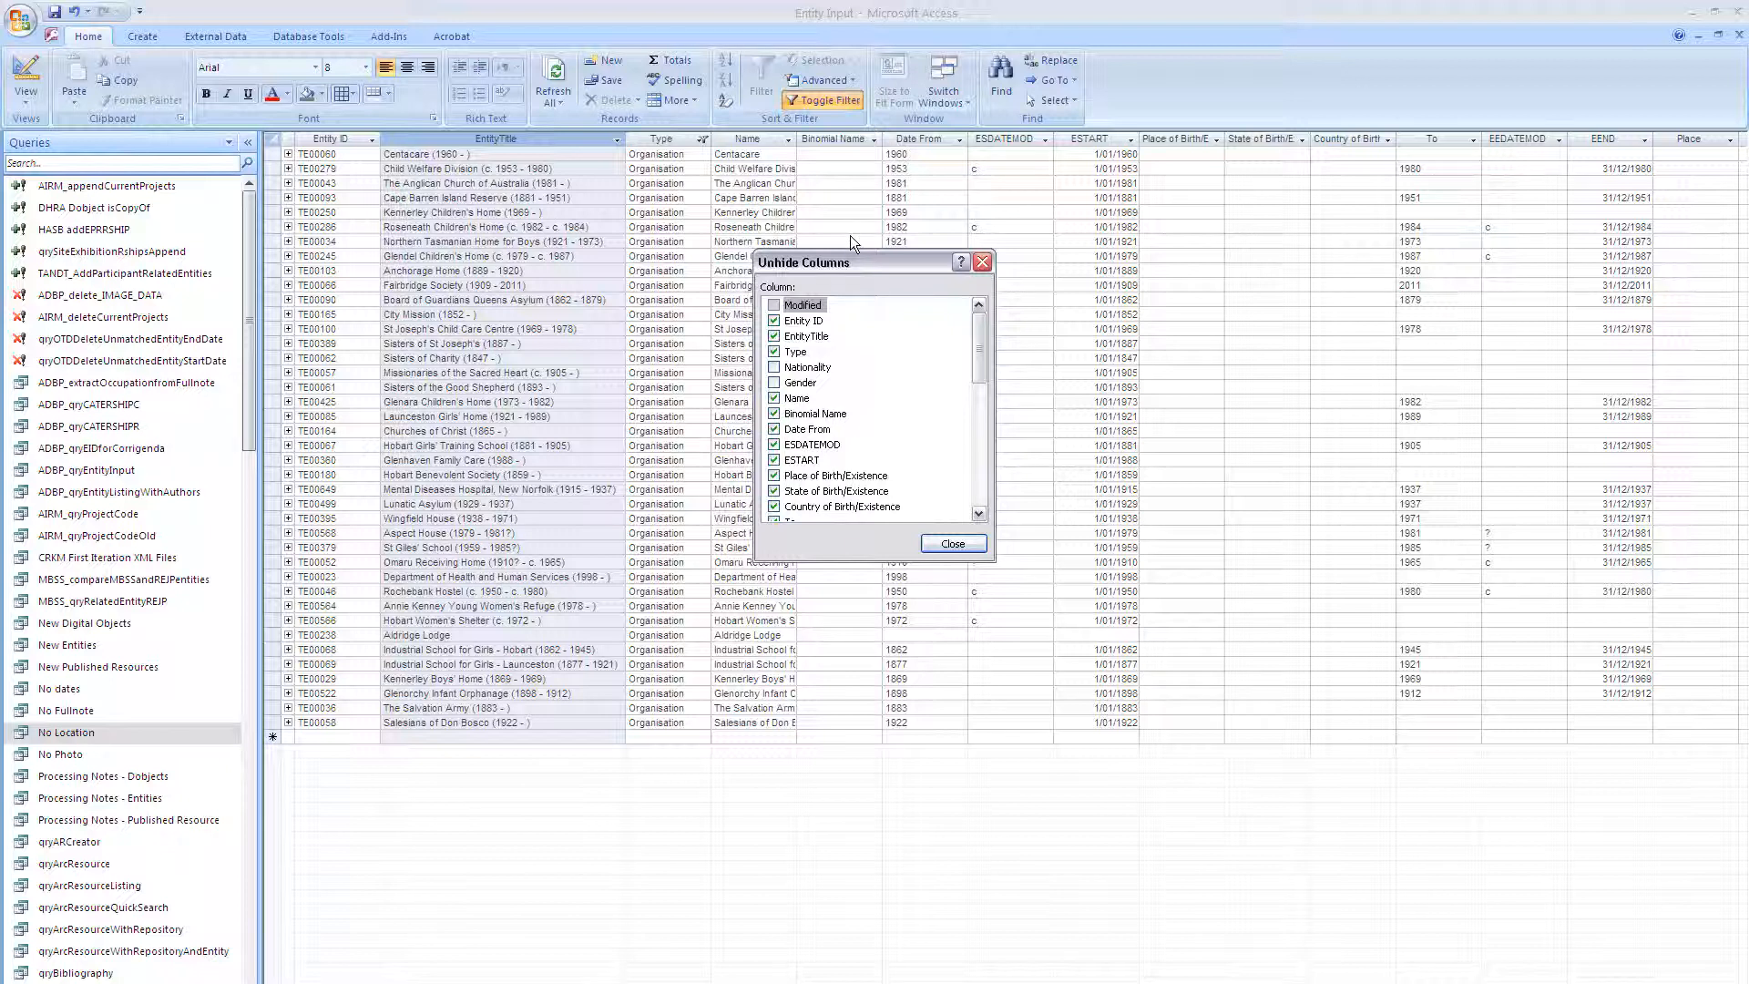
- Hide the ESDATEMOD and ESTART columns and the Place, State and Country of Birth/Existence columns
click(775, 444)
click(775, 461)
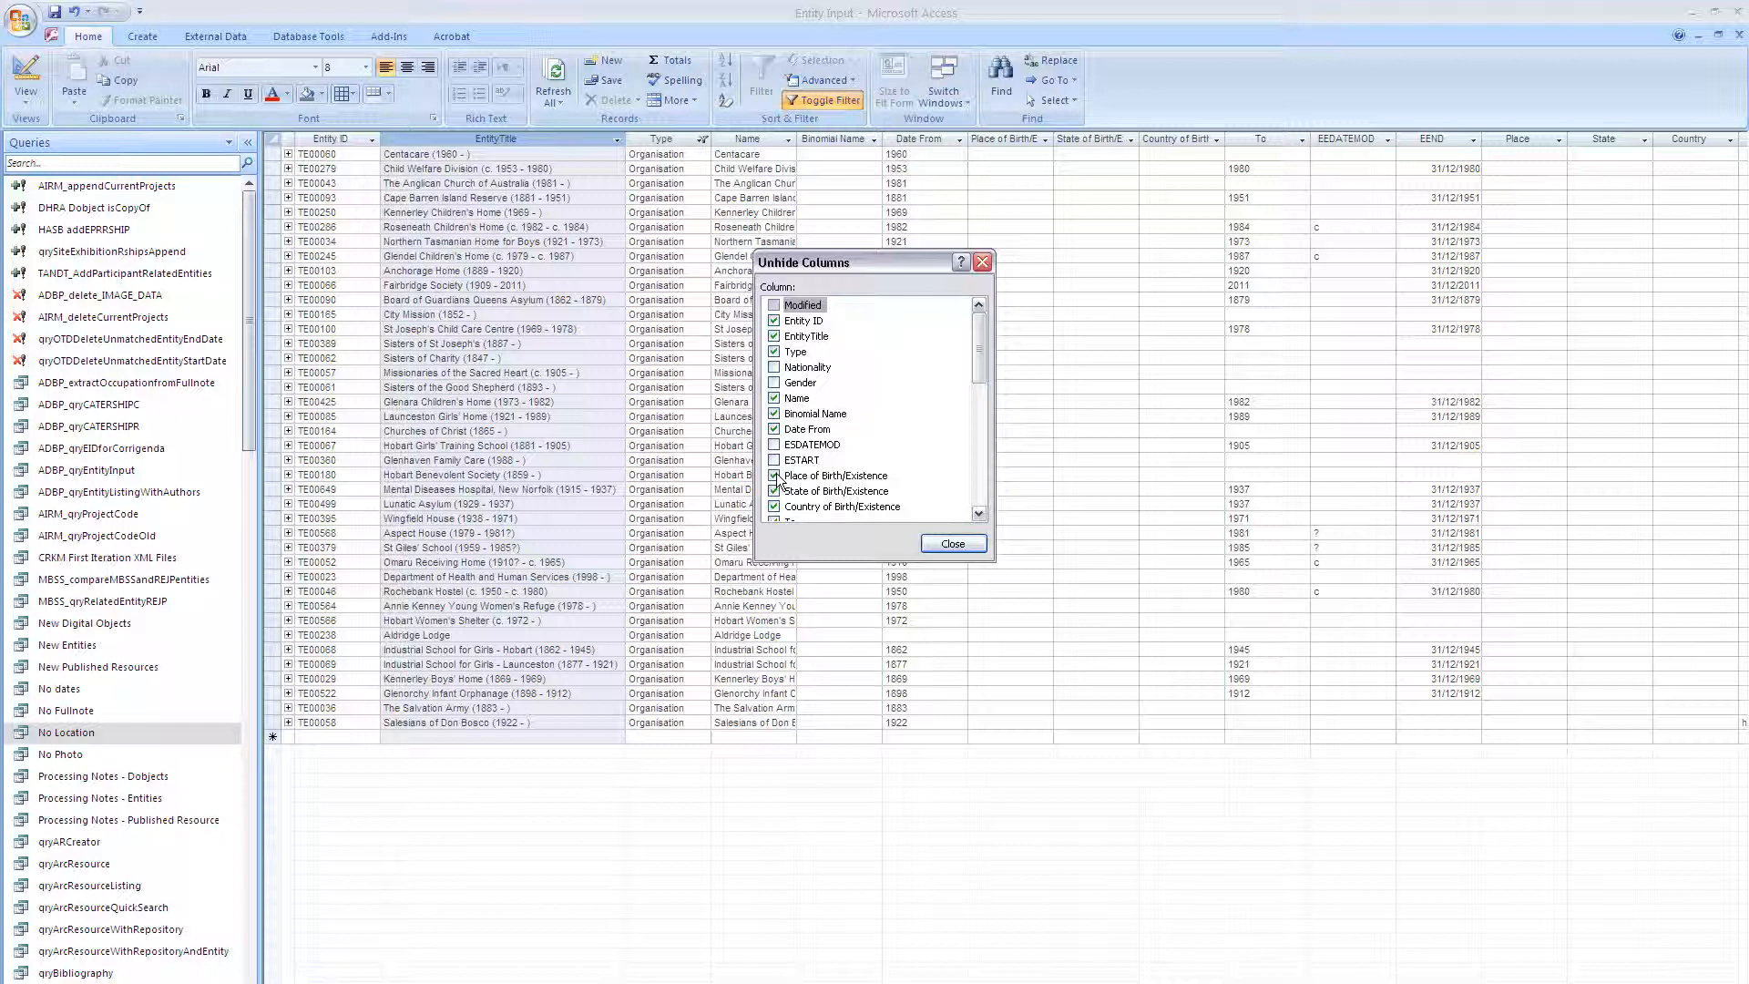
click(774, 476)
click(774, 491)
click(775, 506)
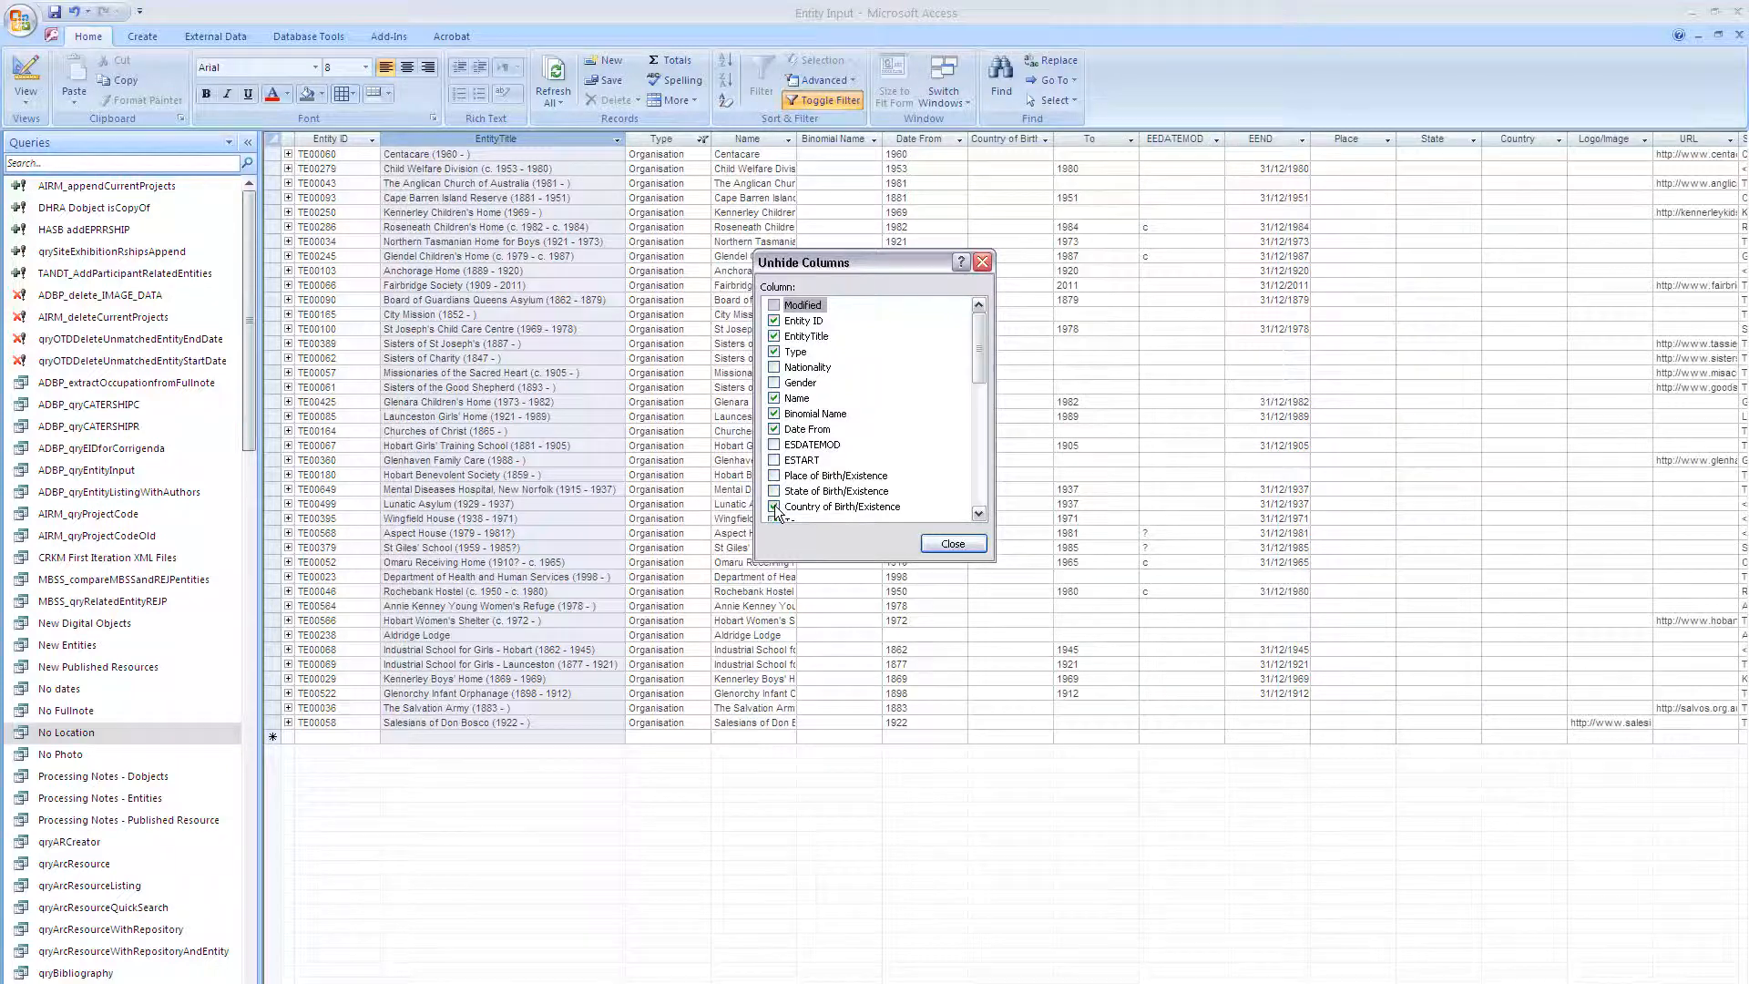
- Hide the EEDATEMOD, EEND, Place, State, Country, Logo/Image and URL columns
click(979, 513)
click(979, 514)
click(980, 515)
click(979, 515)
click(979, 514)
click(979, 515)
click(979, 514)
click(980, 514)
click(979, 514)
click(775, 398)
click(774, 414)
click(774, 429)
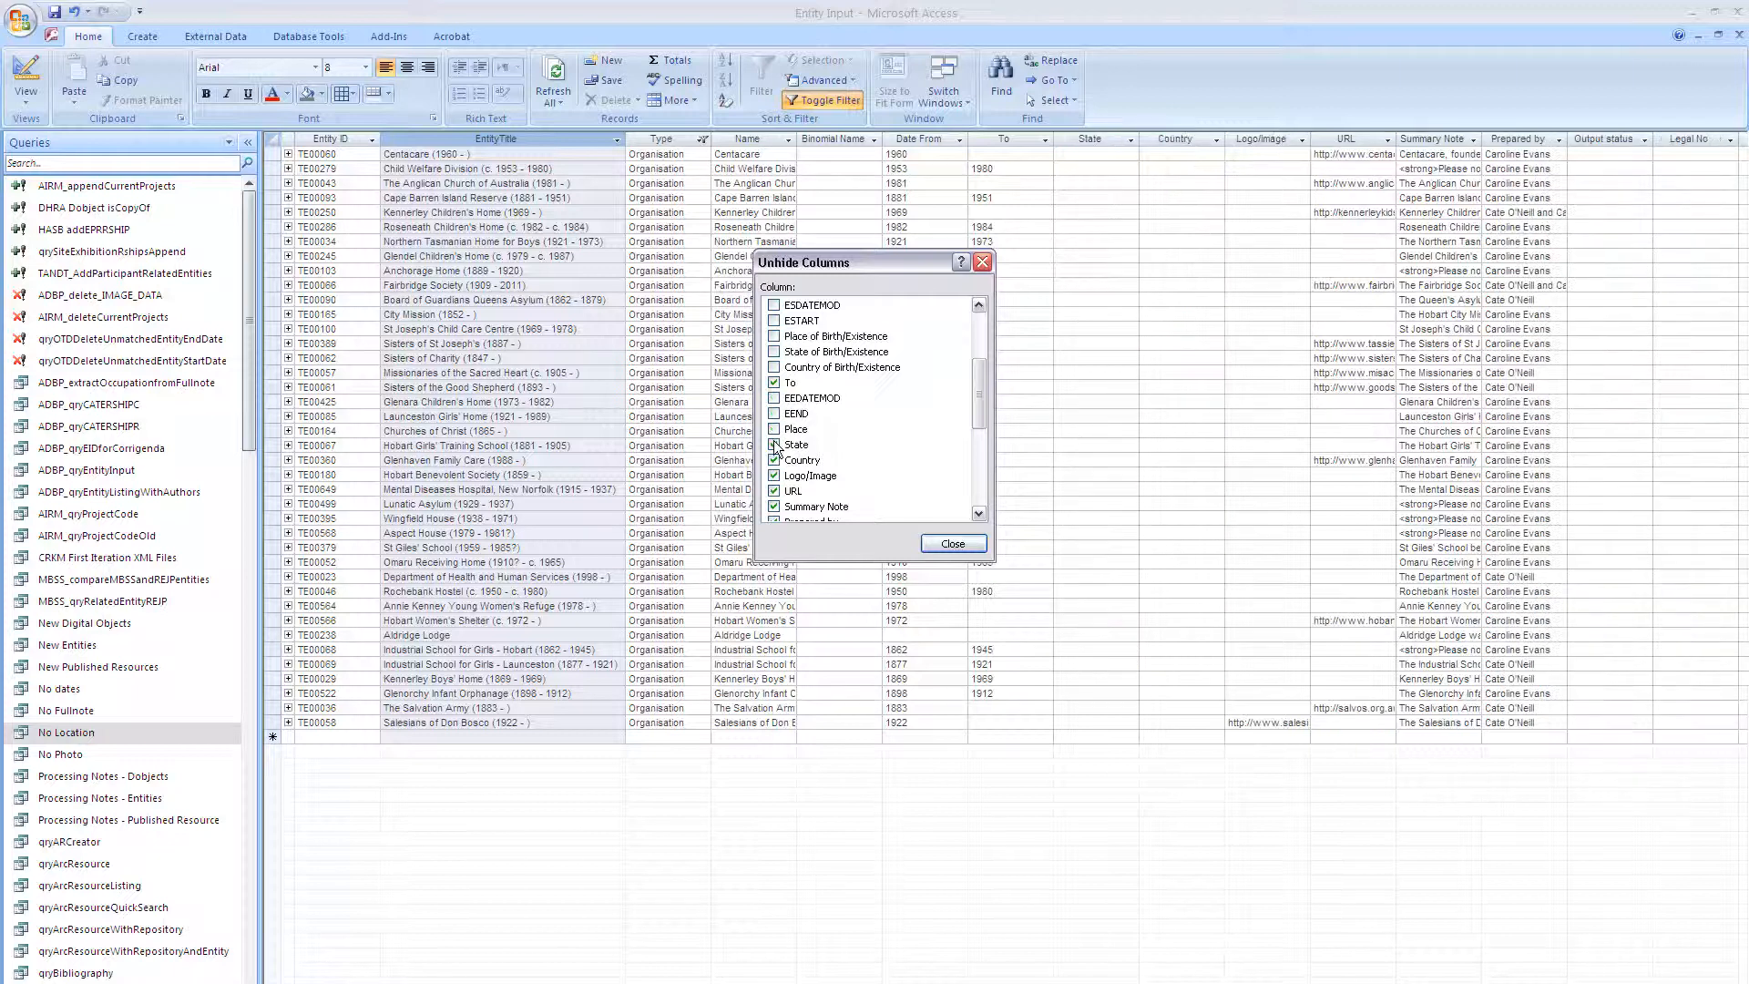
click(775, 445)
click(774, 460)
click(774, 476)
click(774, 492)
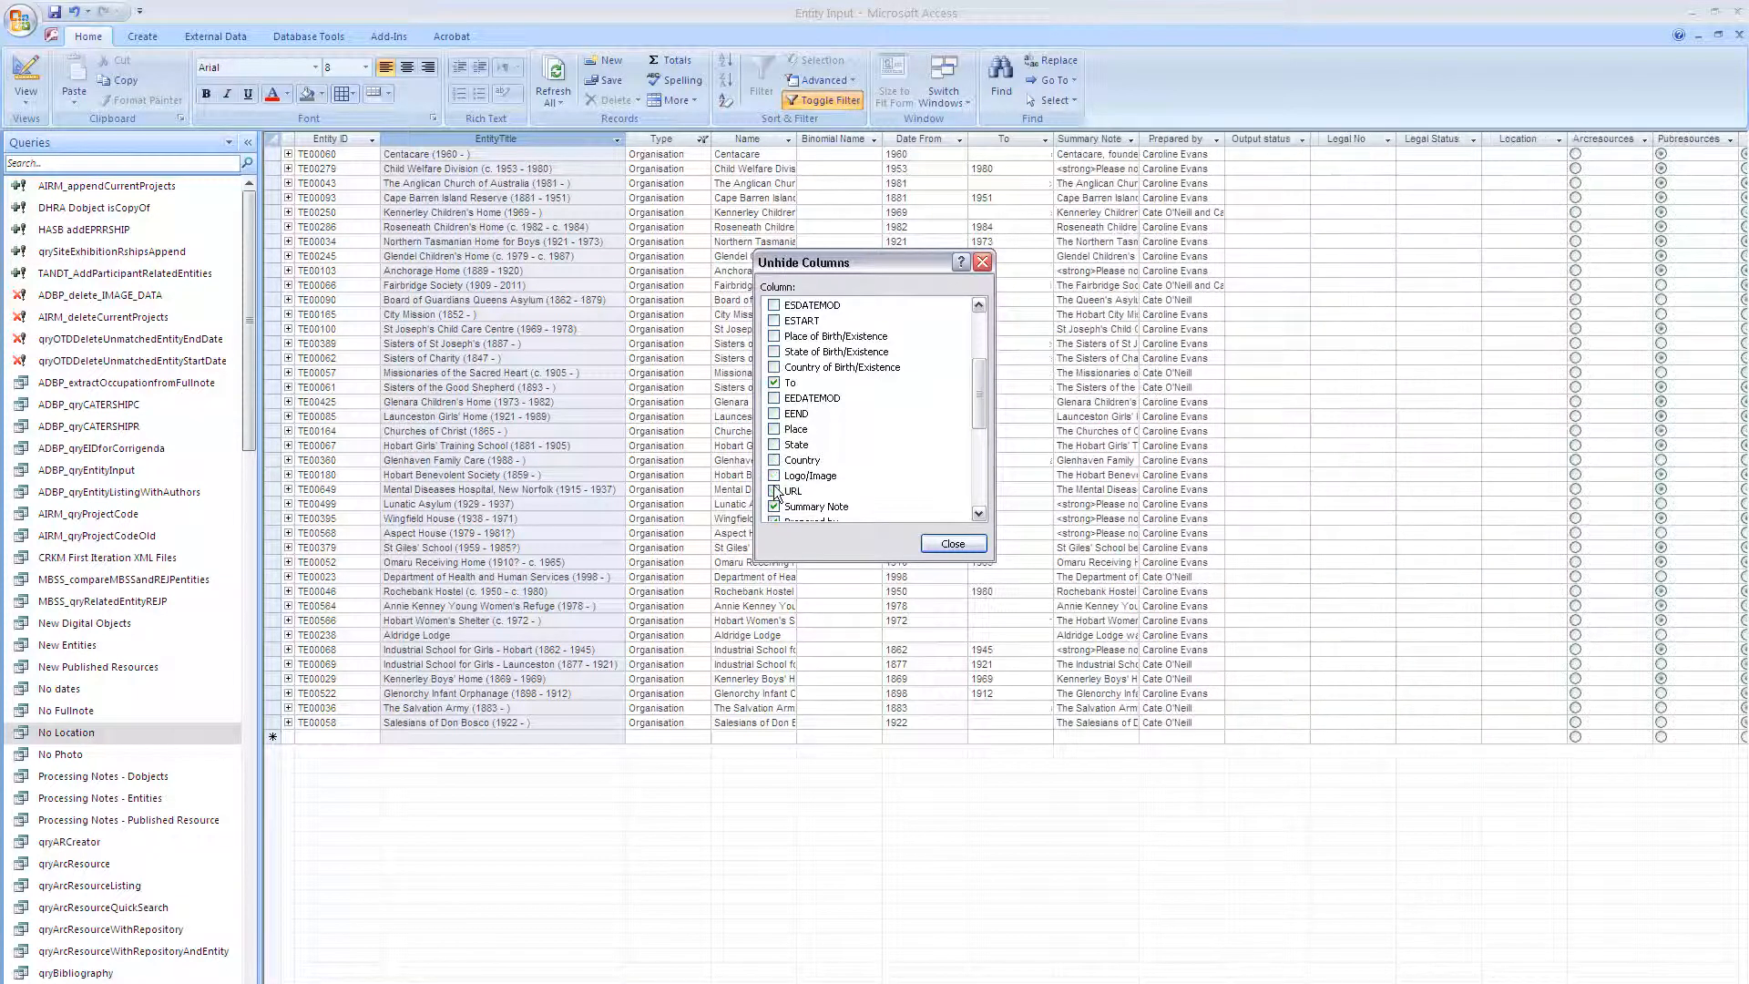
- Hide the Output status, Legal No, Legal Status, Arcresources and Pubresources columns
drag(982, 426, 982, 467)
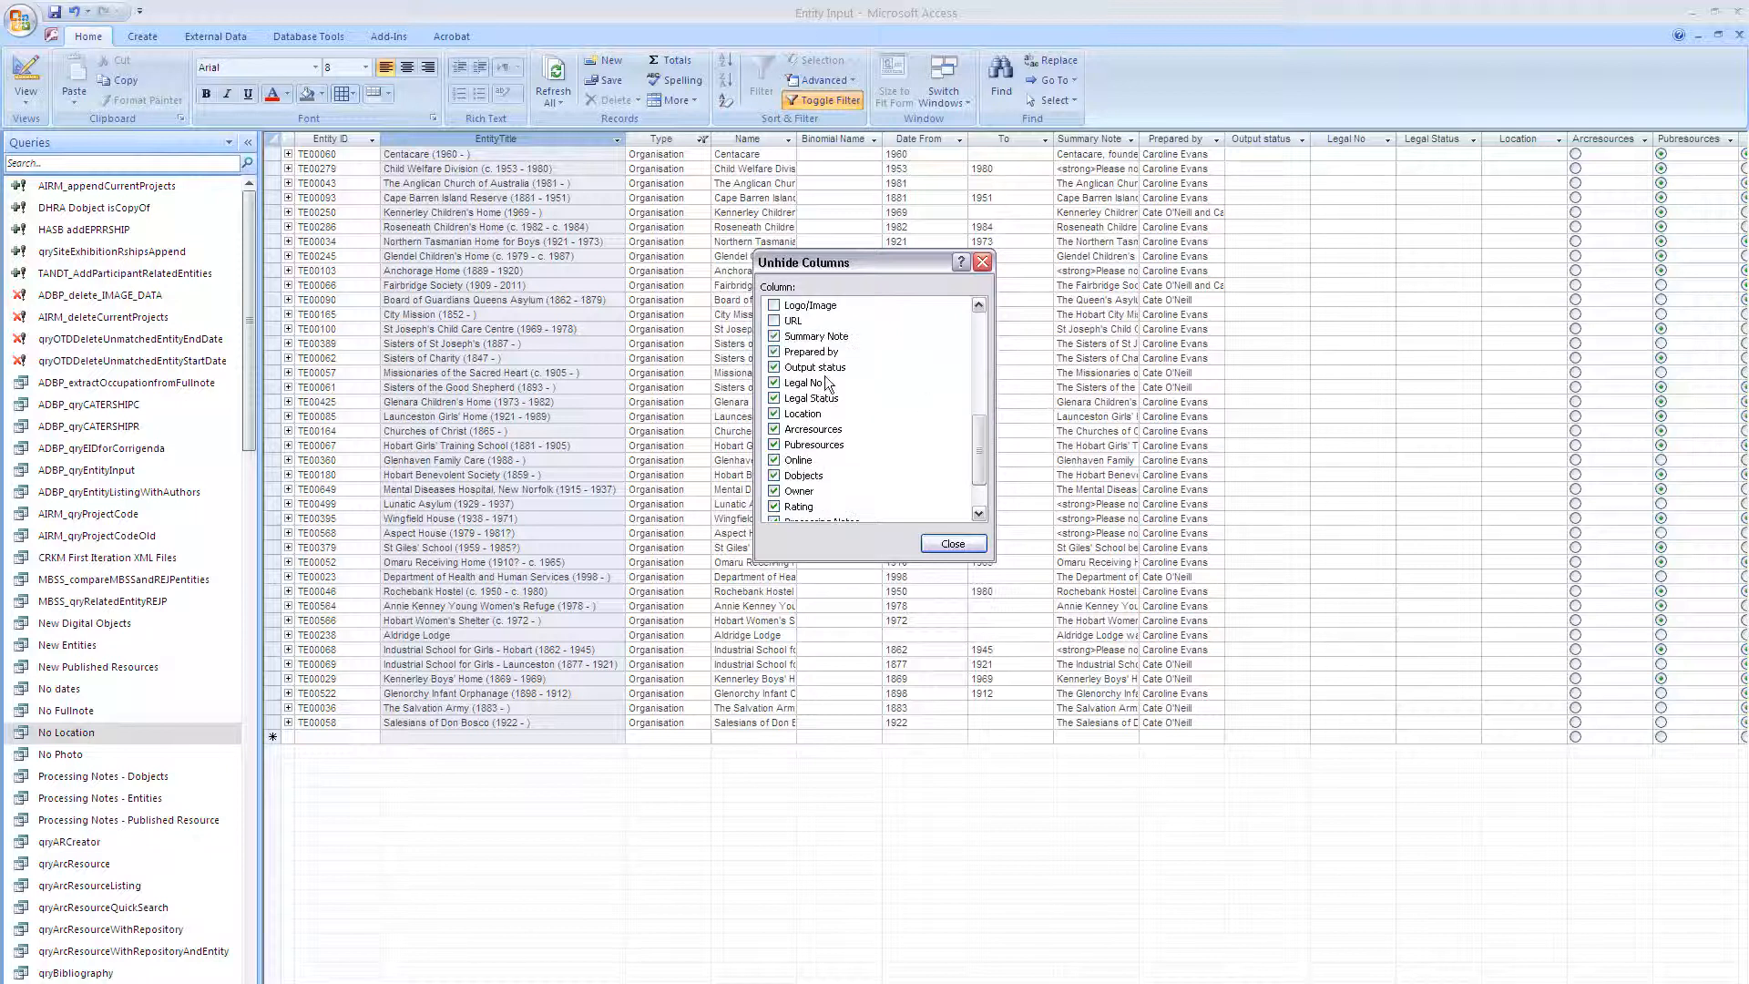
click(774, 367)
click(774, 383)
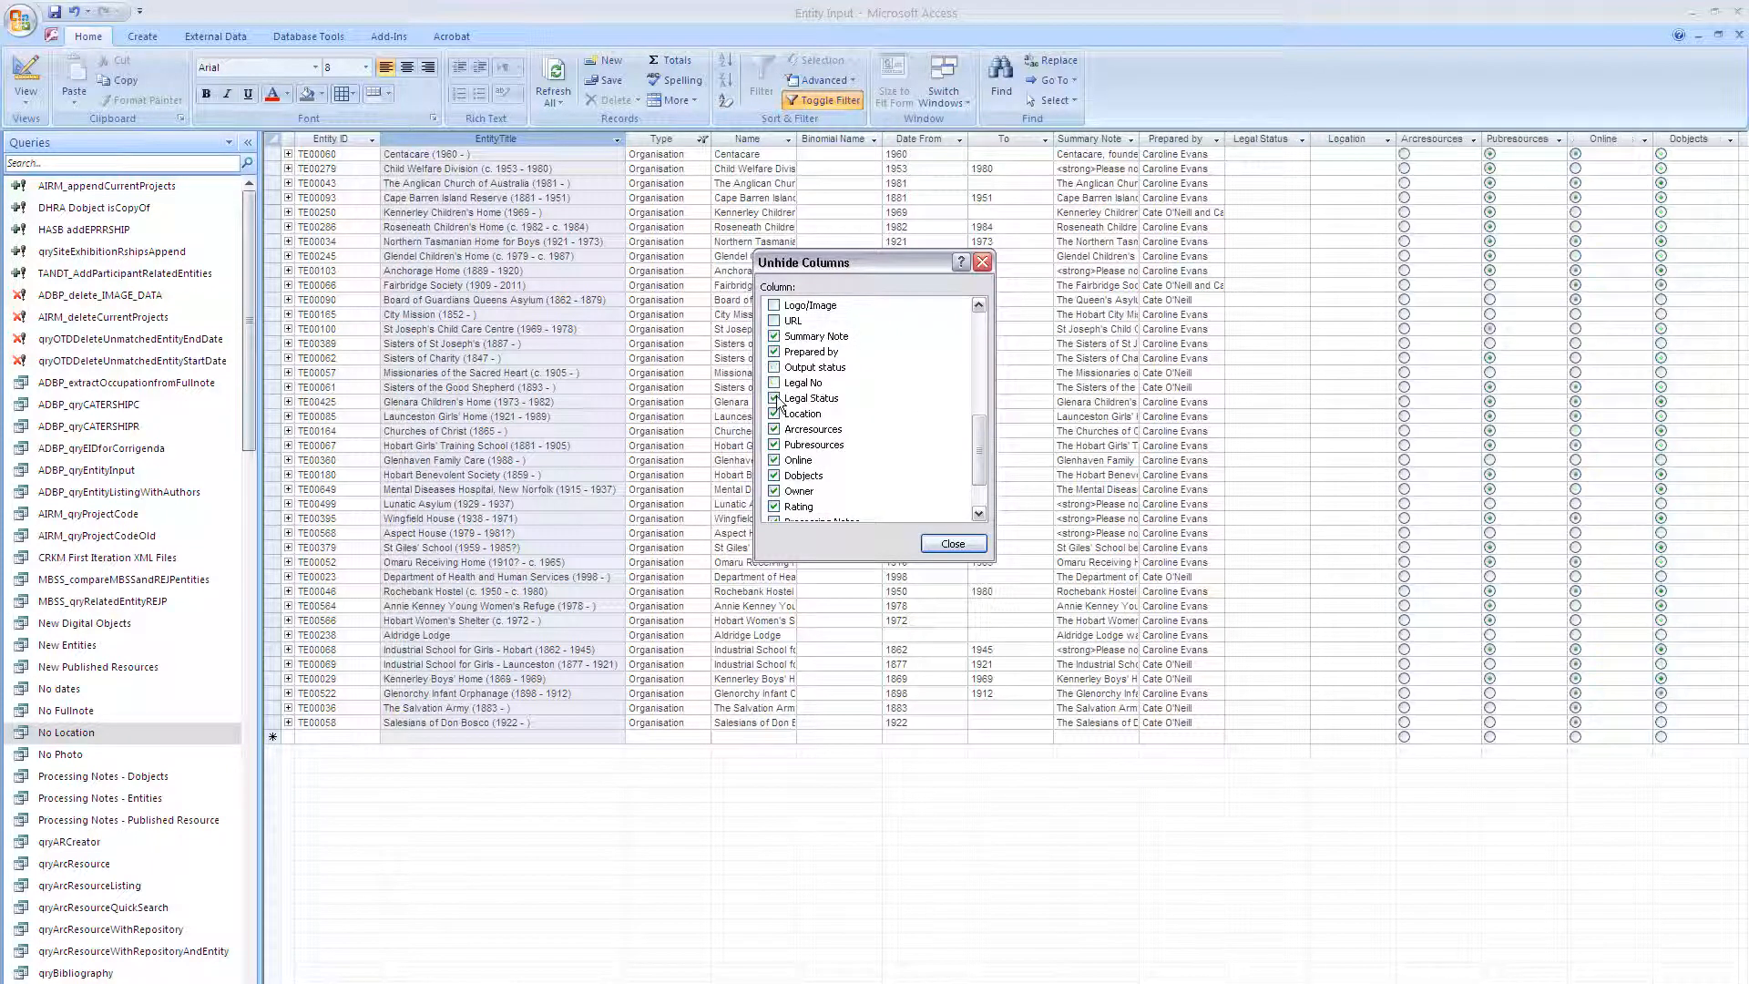
click(774, 398)
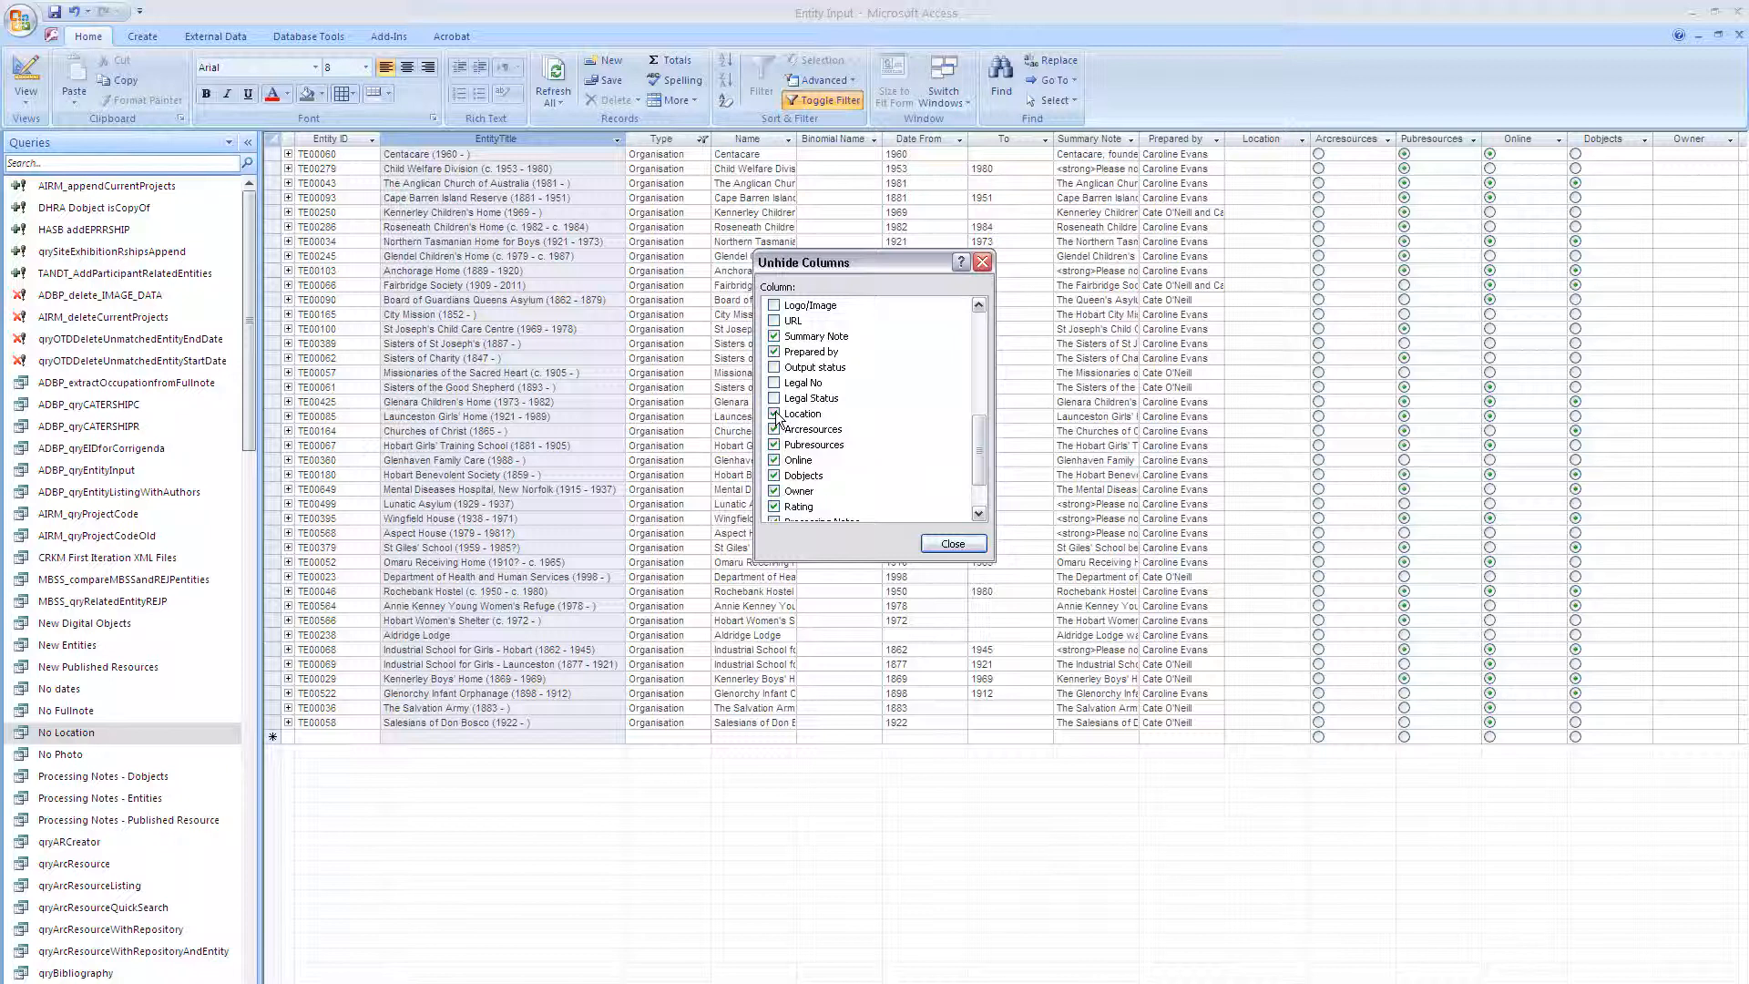
click(774, 429)
click(774, 445)
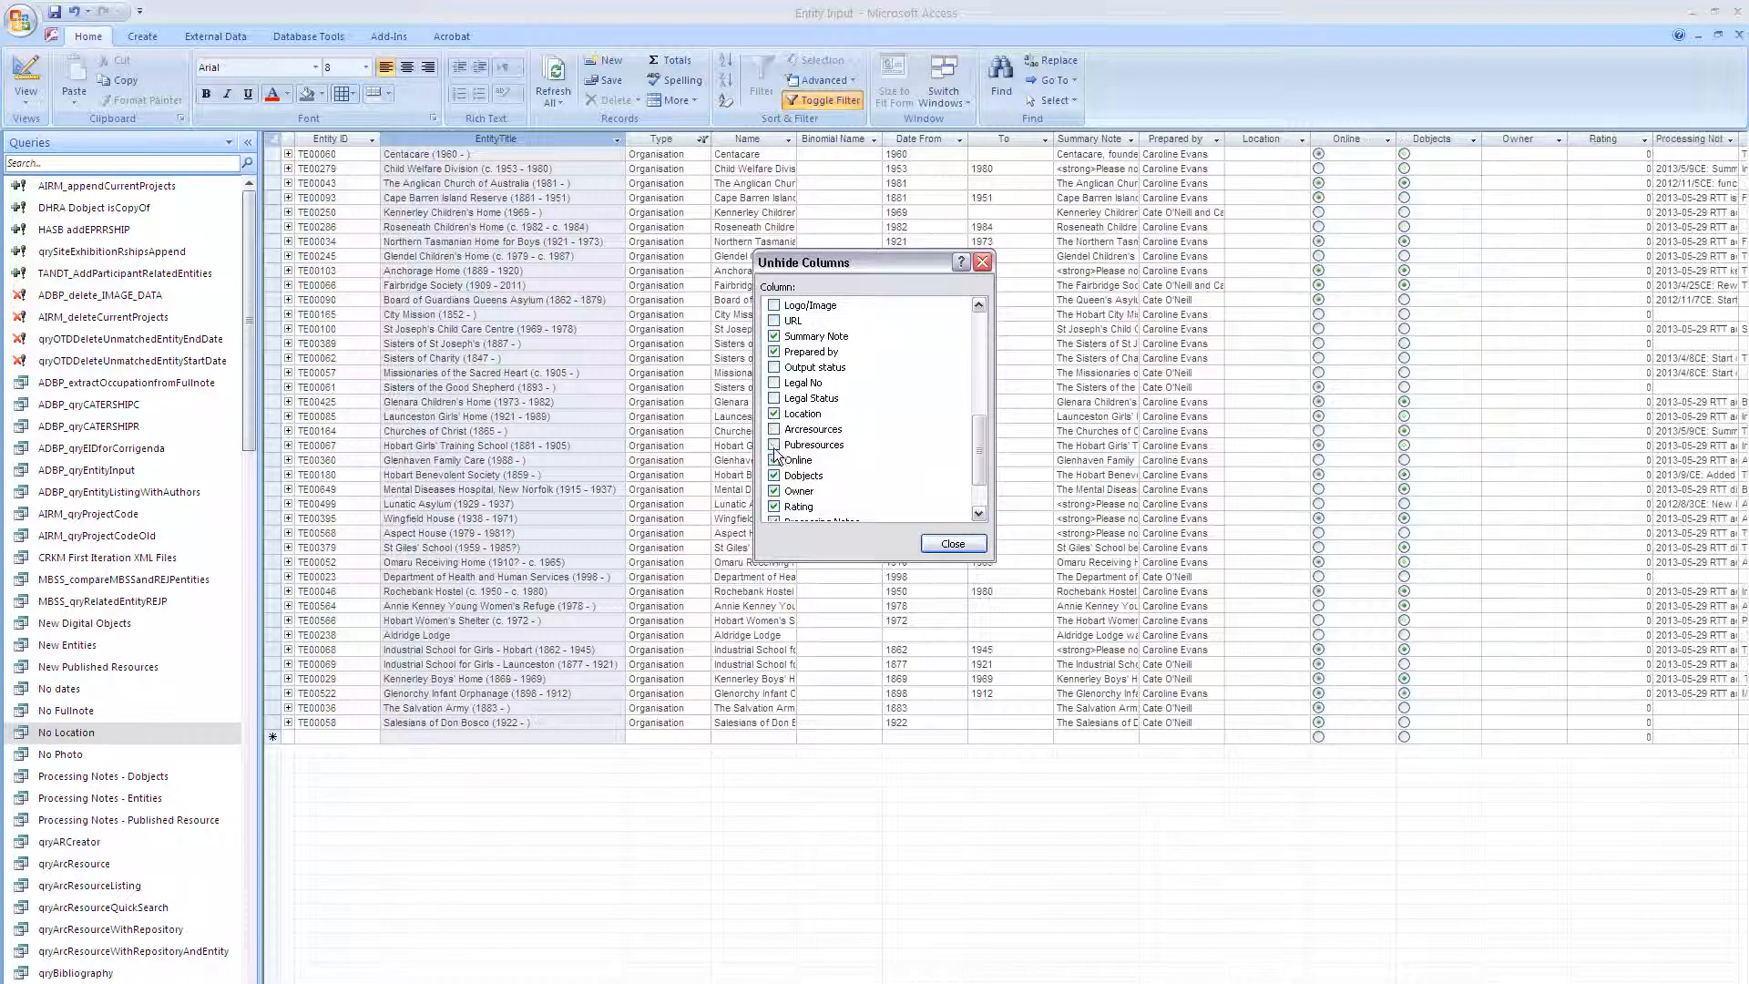
- Hide the Online, Dobjects, Owner, Rating and Full note columns and close the column settings
click(775, 460)
click(775, 475)
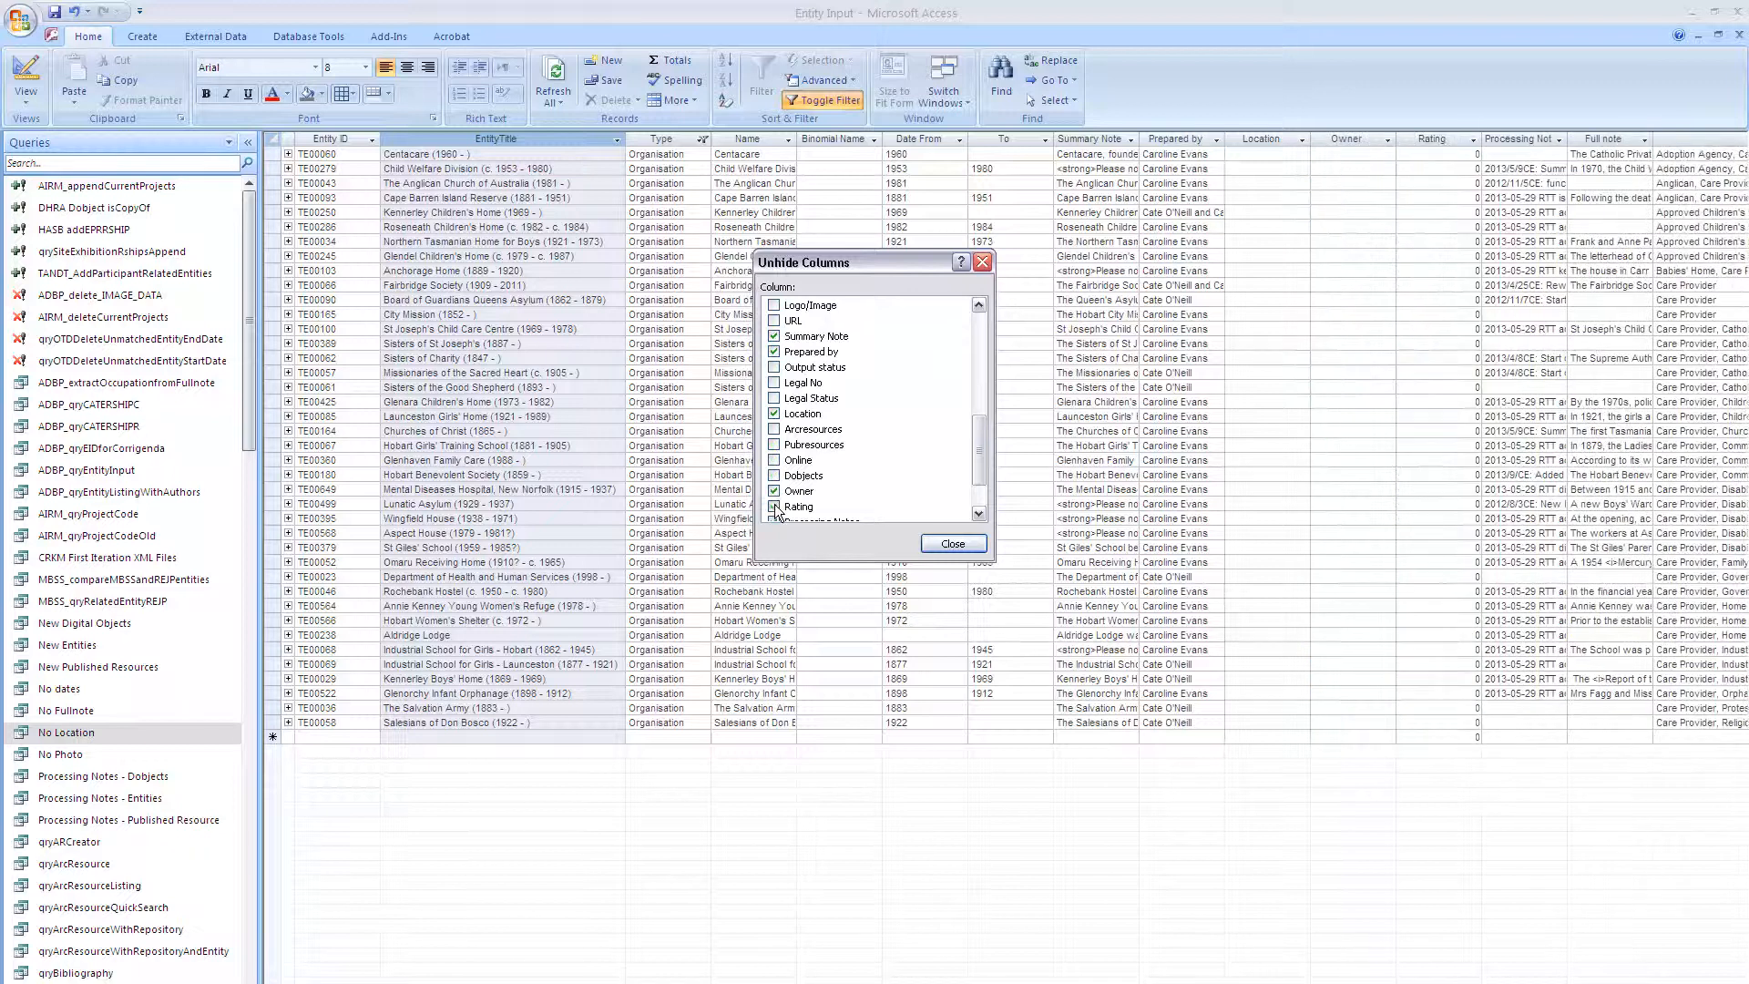
click(774, 492)
click(775, 507)
drag(976, 472, 976, 494)
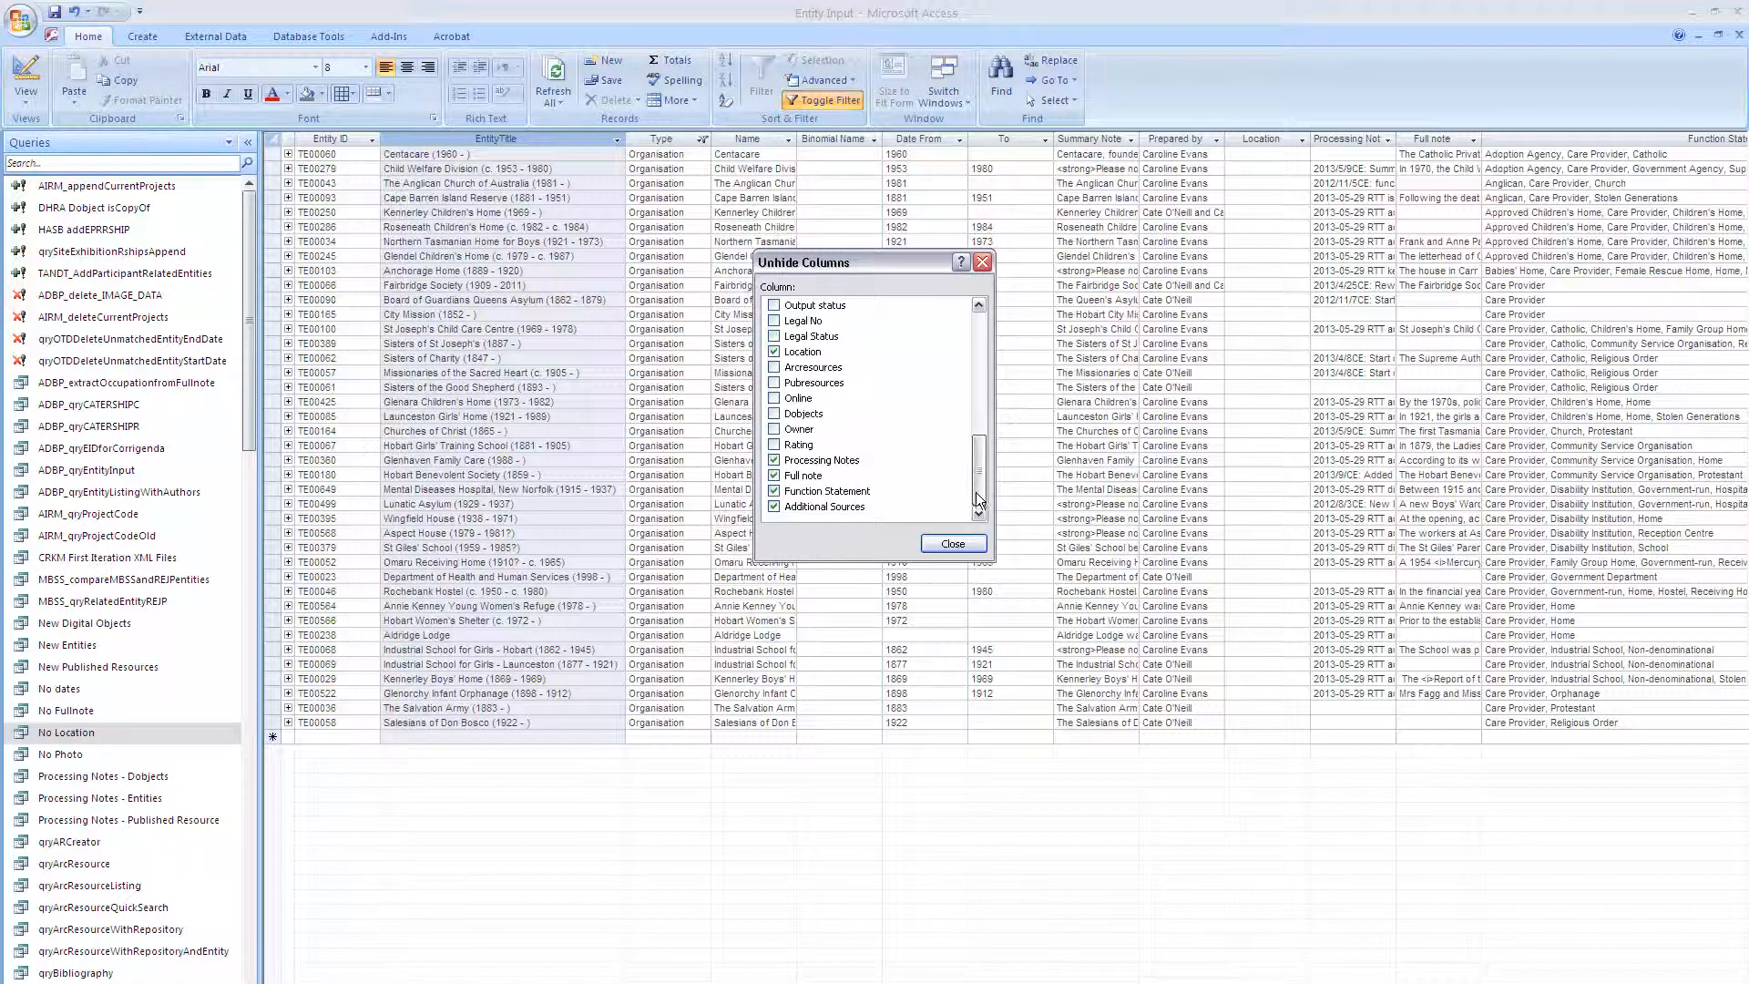
click(775, 477)
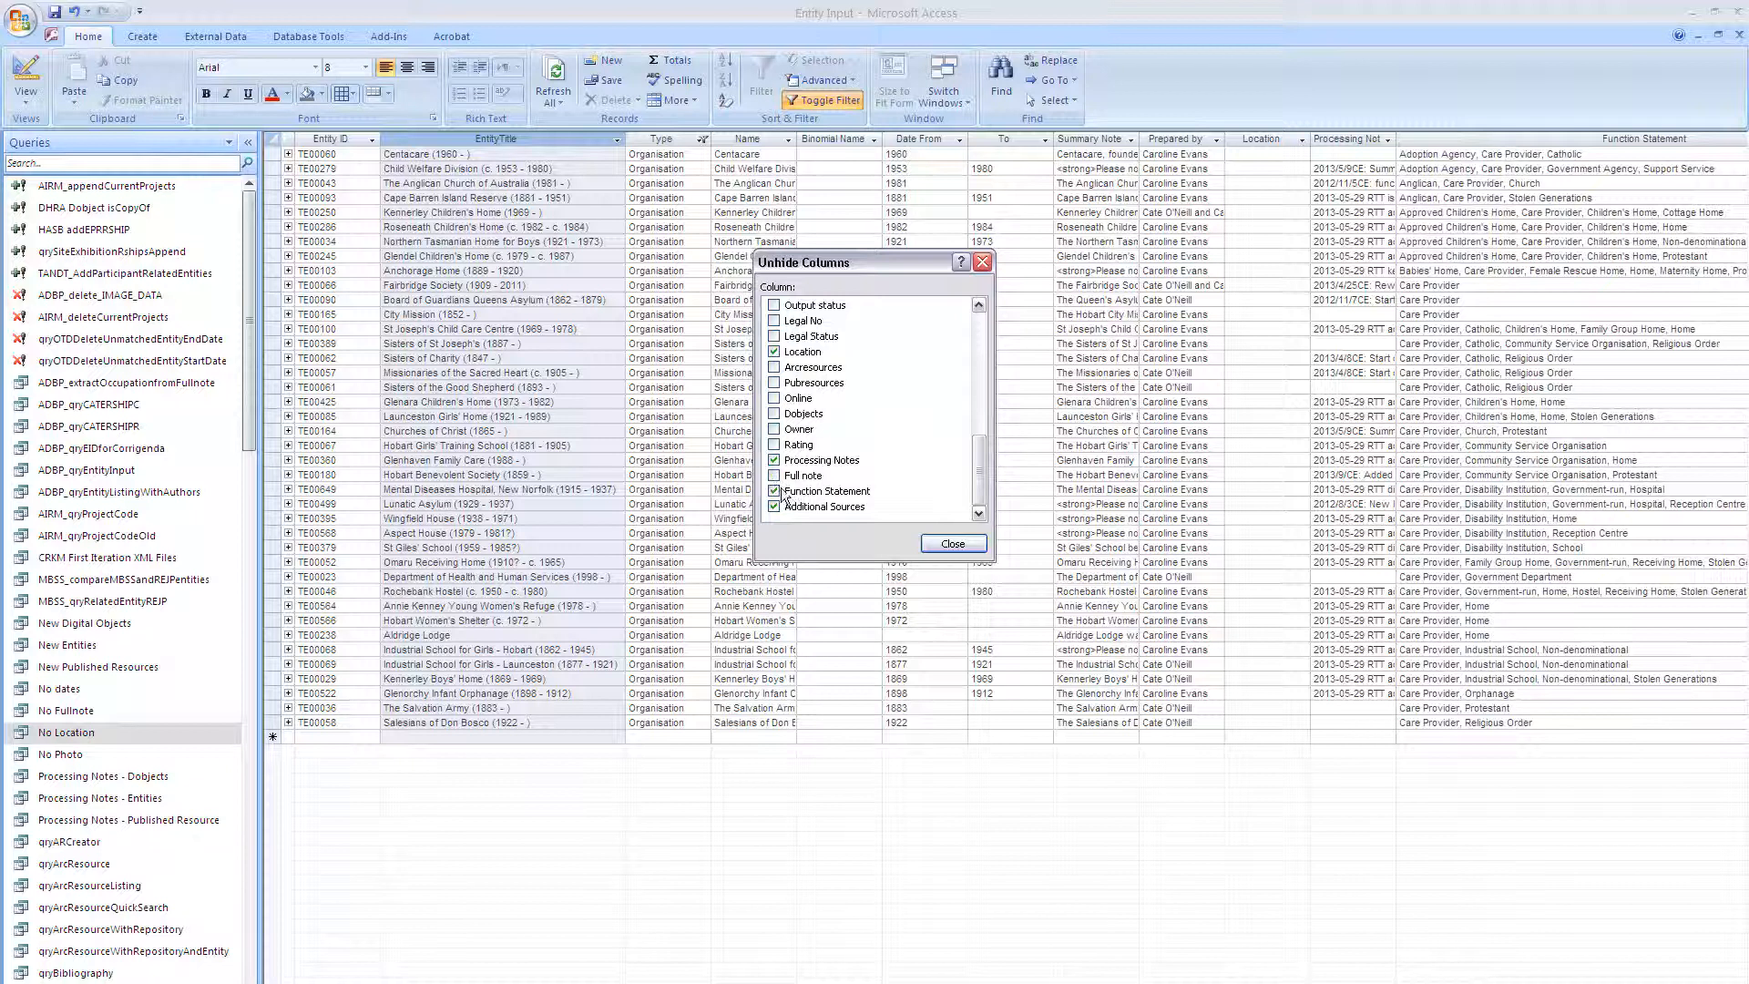
click(951, 543)
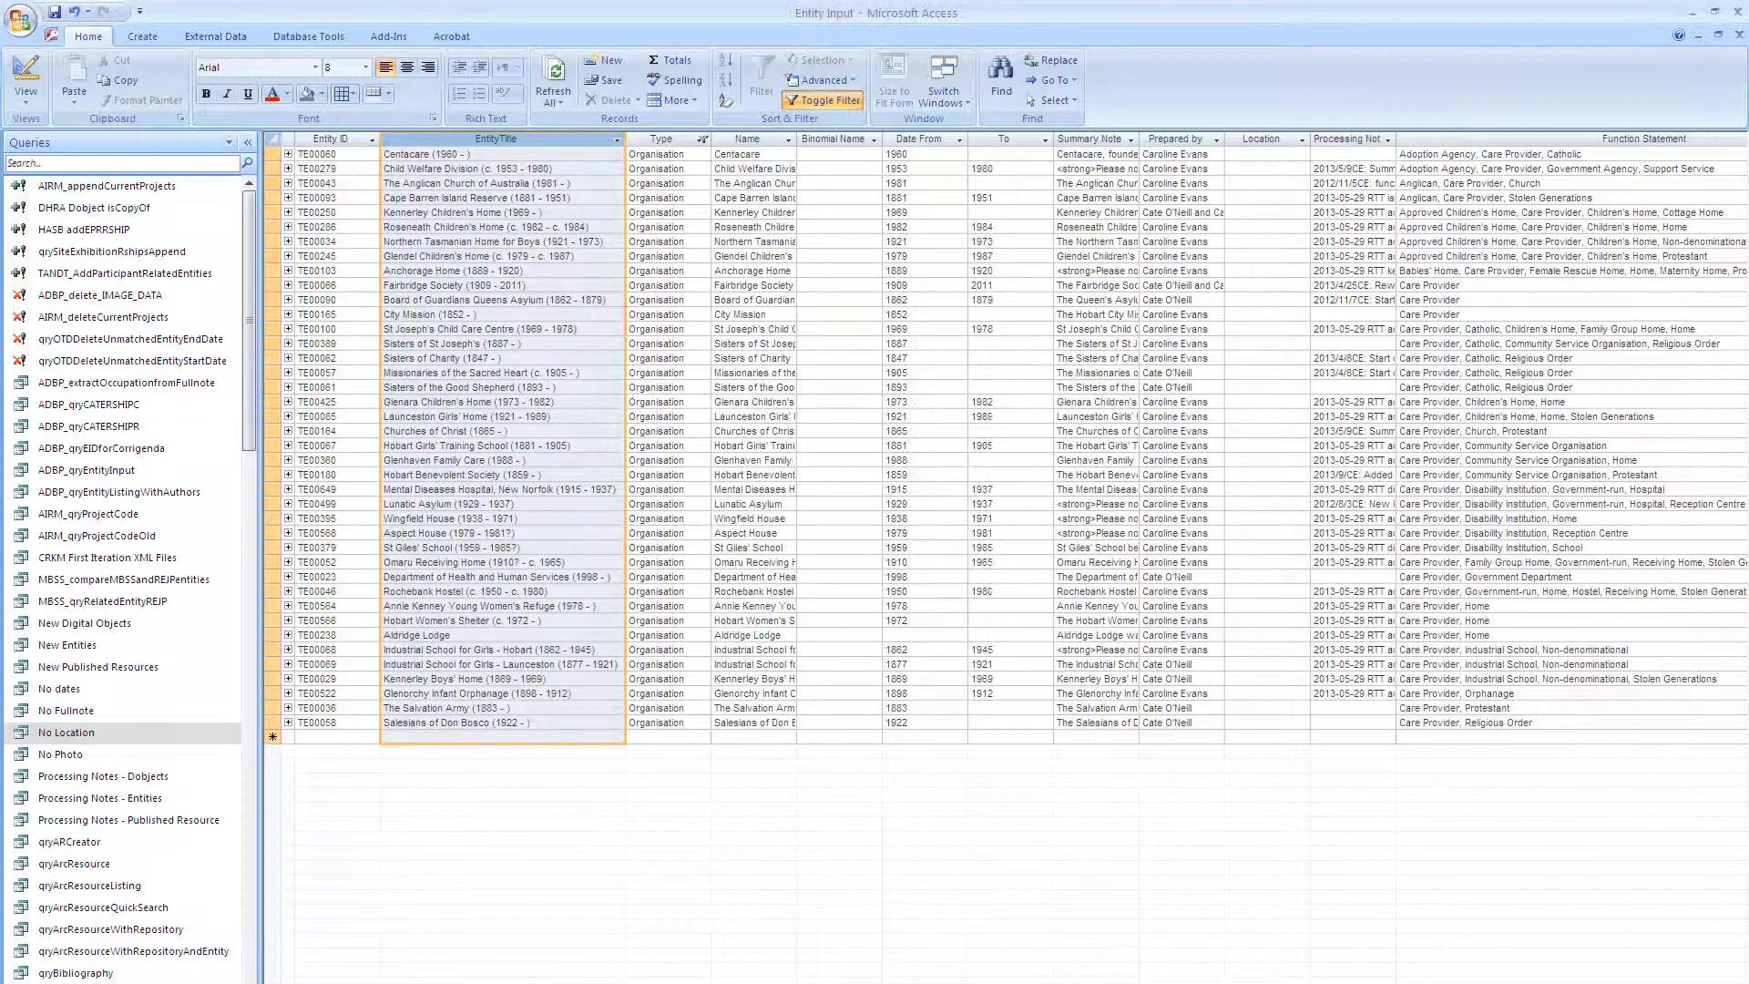
scroll(1006, 438, right, 5)
scroll(1006, 437, left, 5)
click(276, 637)
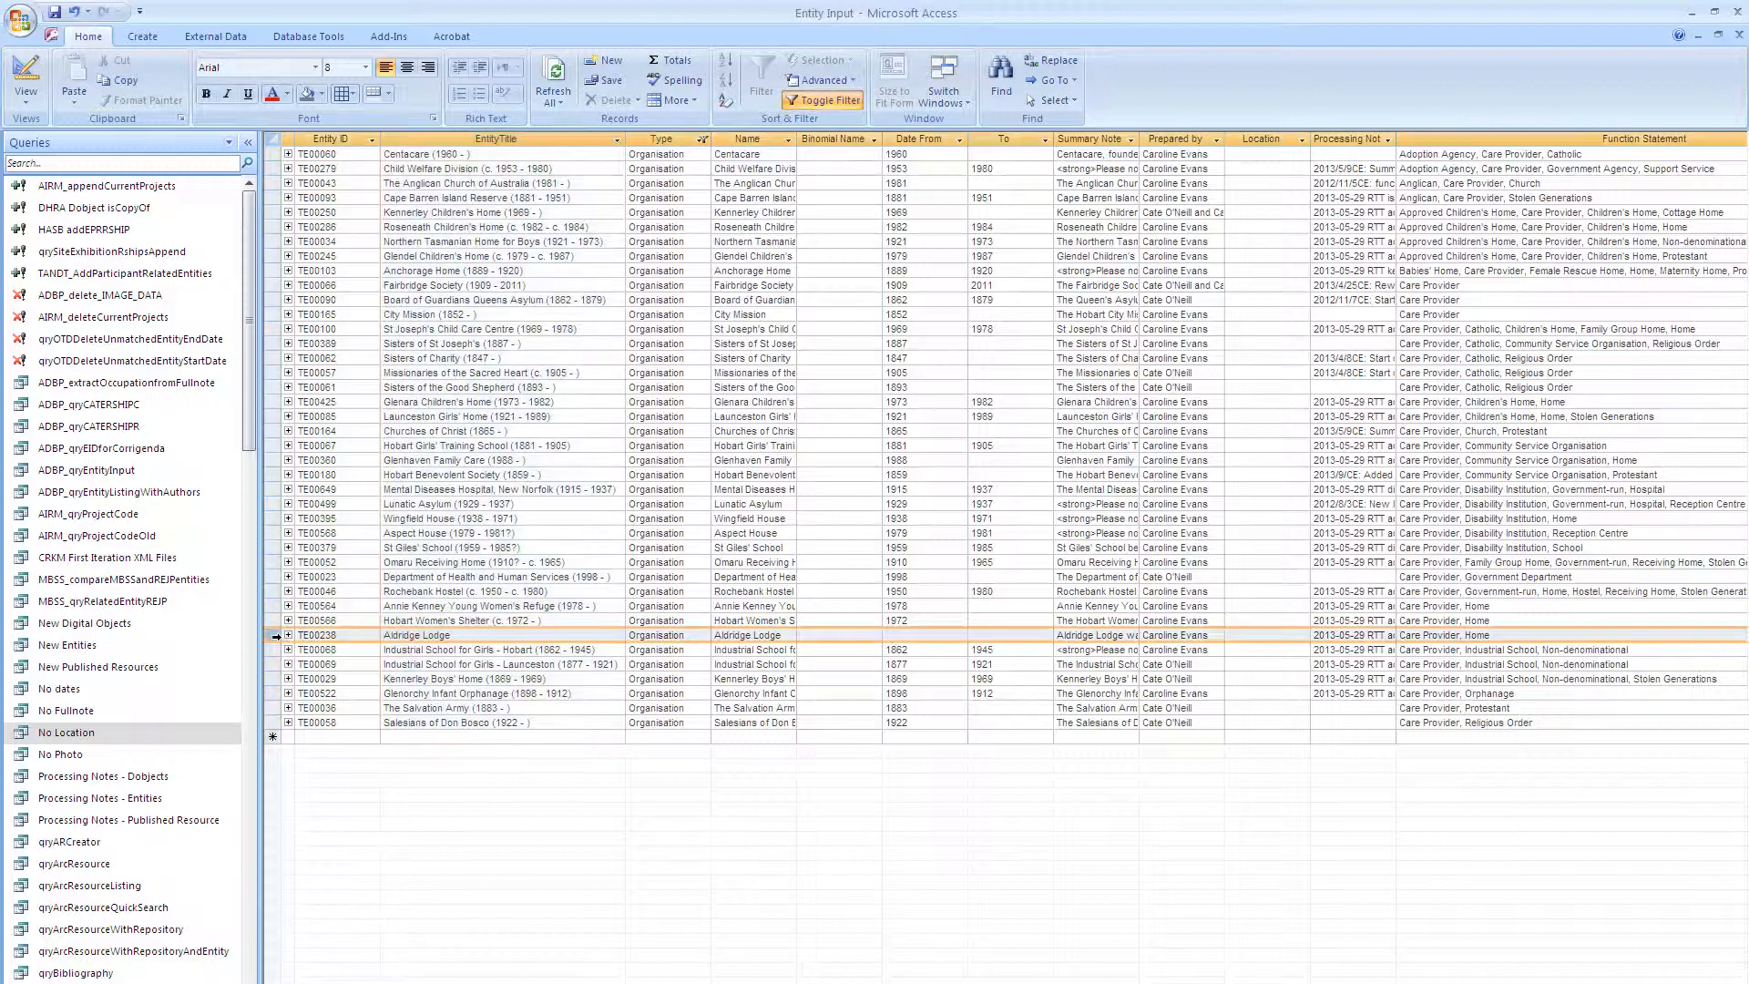
click(839, 635)
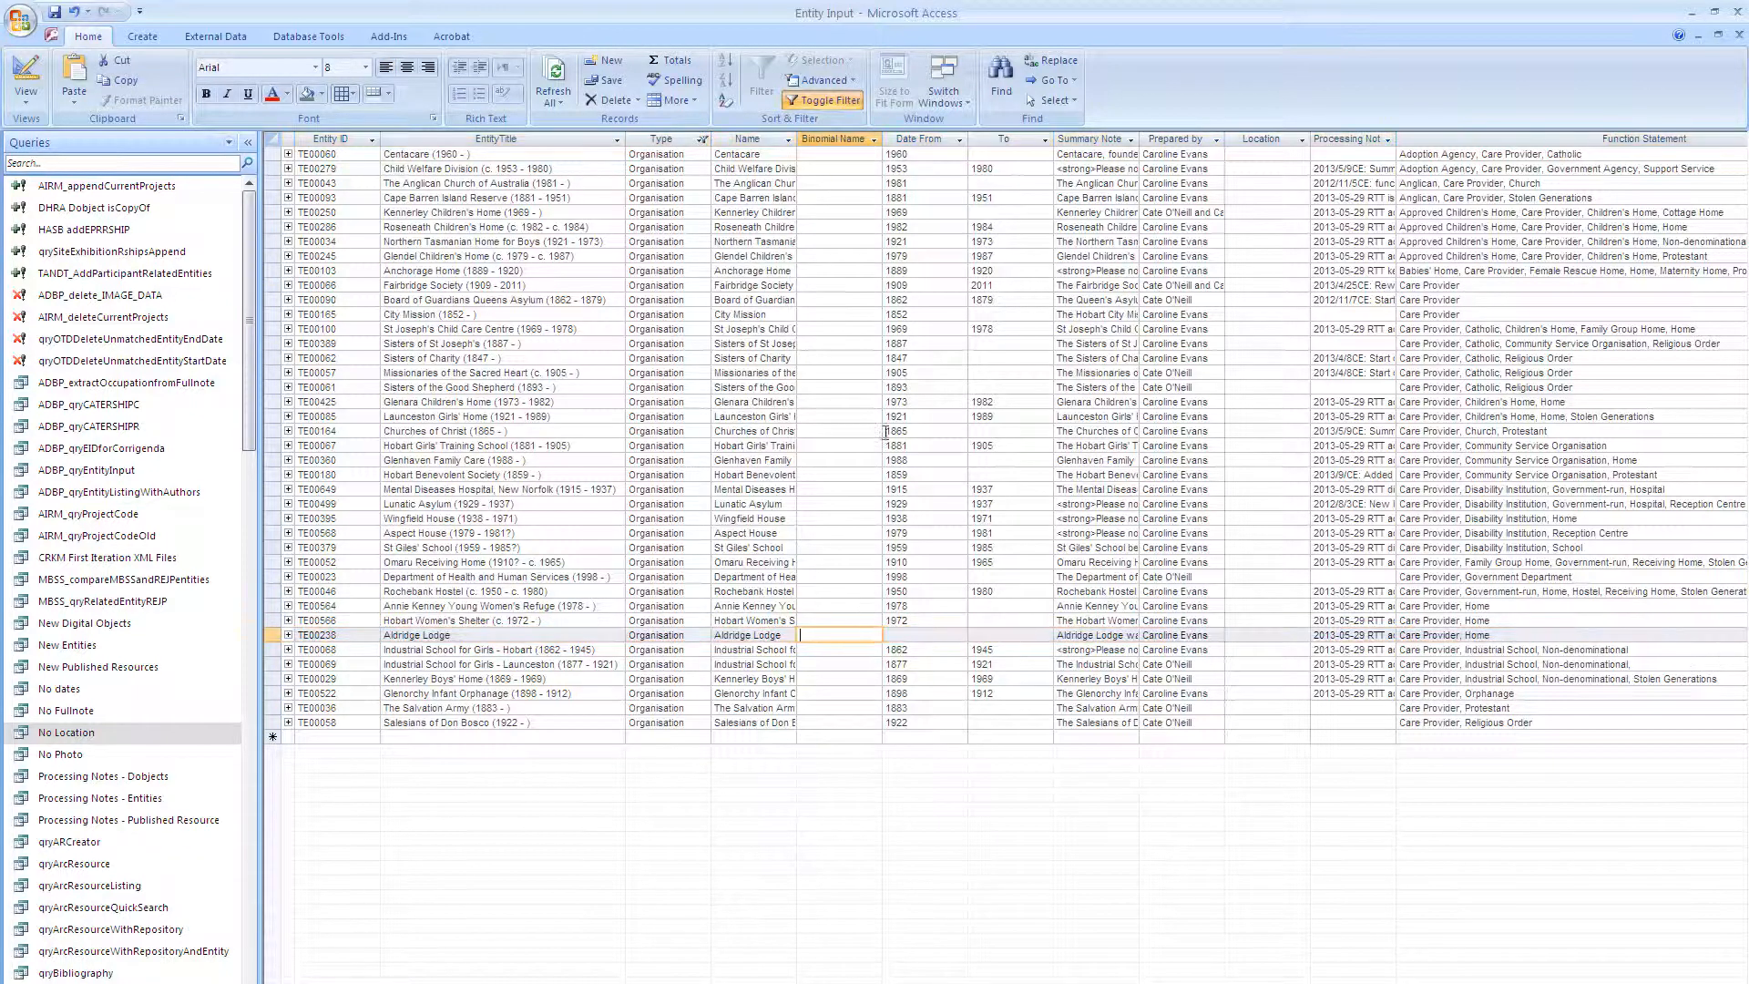
click(875, 141)
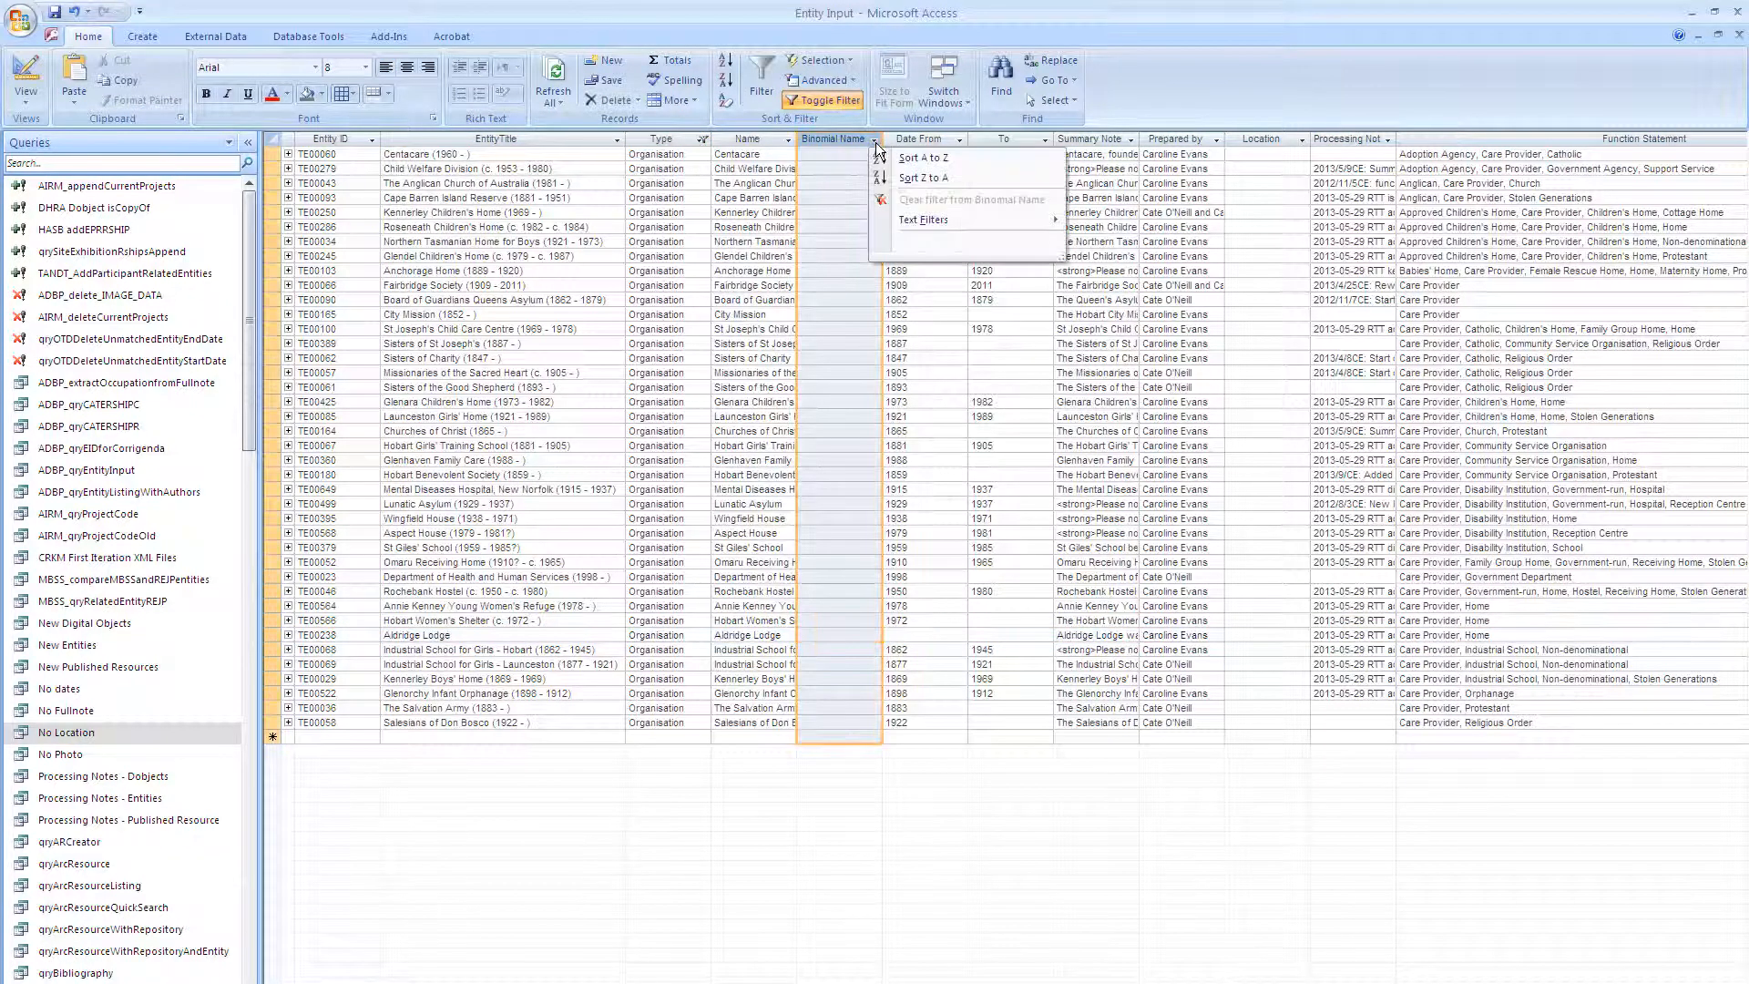
click(826, 153)
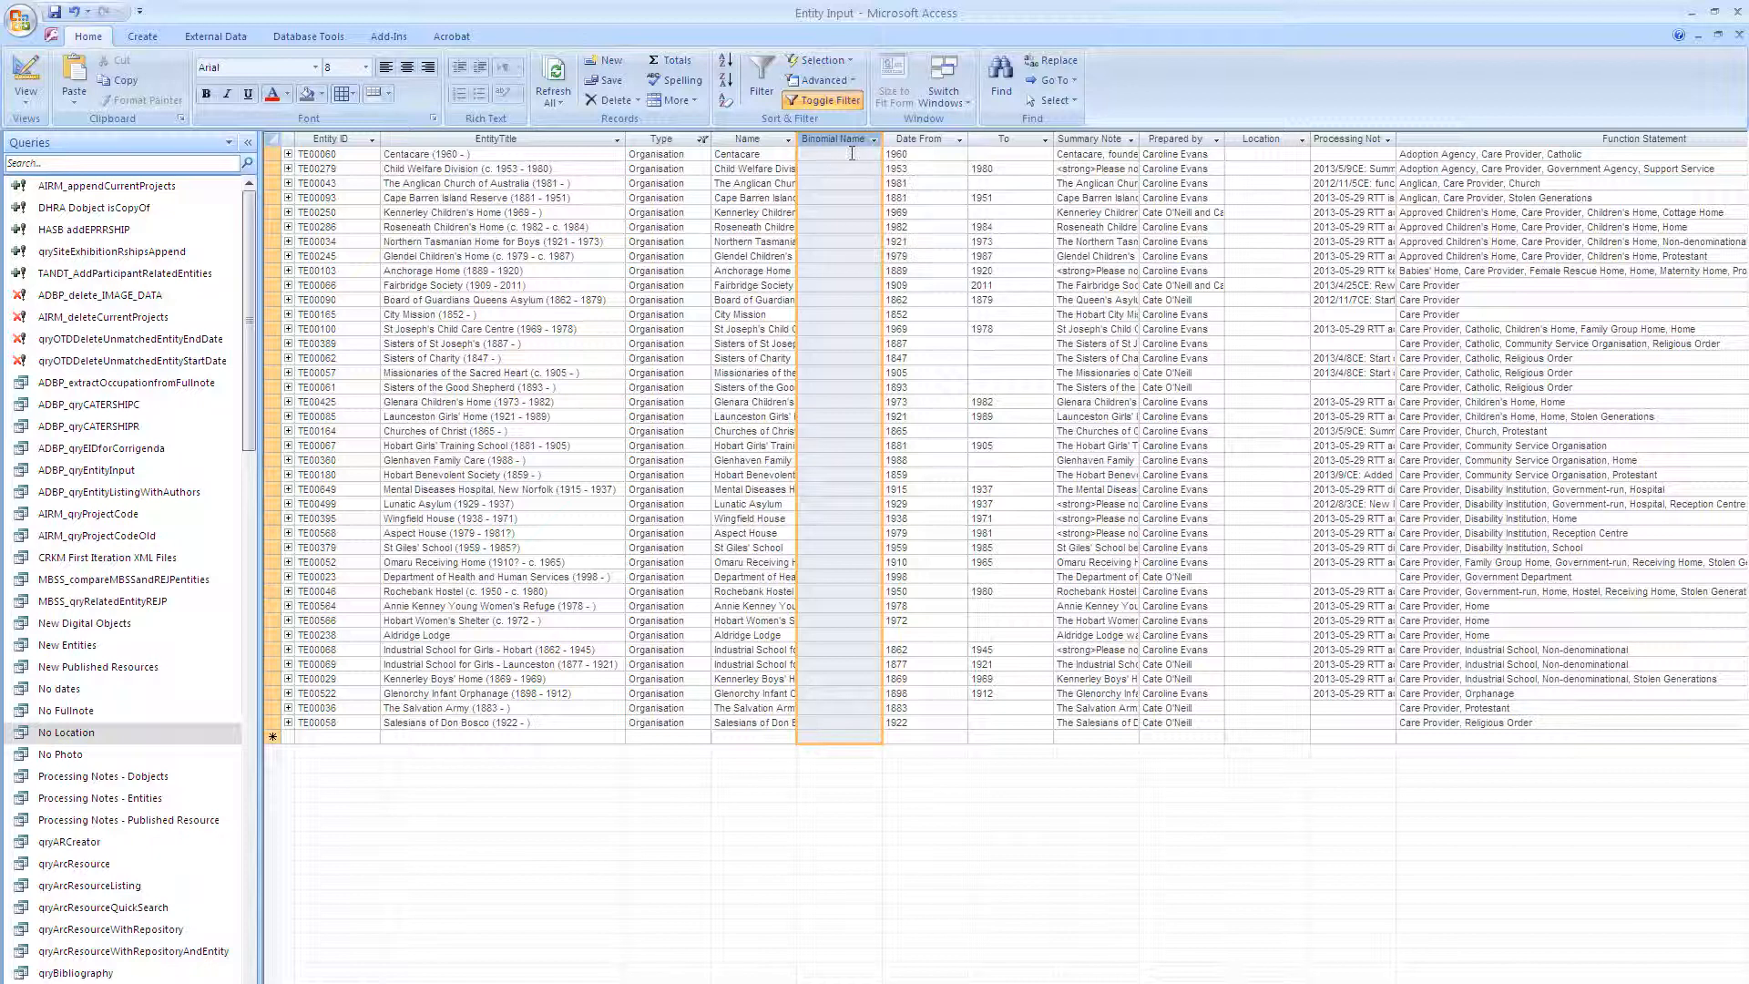
- Filter the Date From column to show only records with a blank start date
click(773, 152)
click(947, 142)
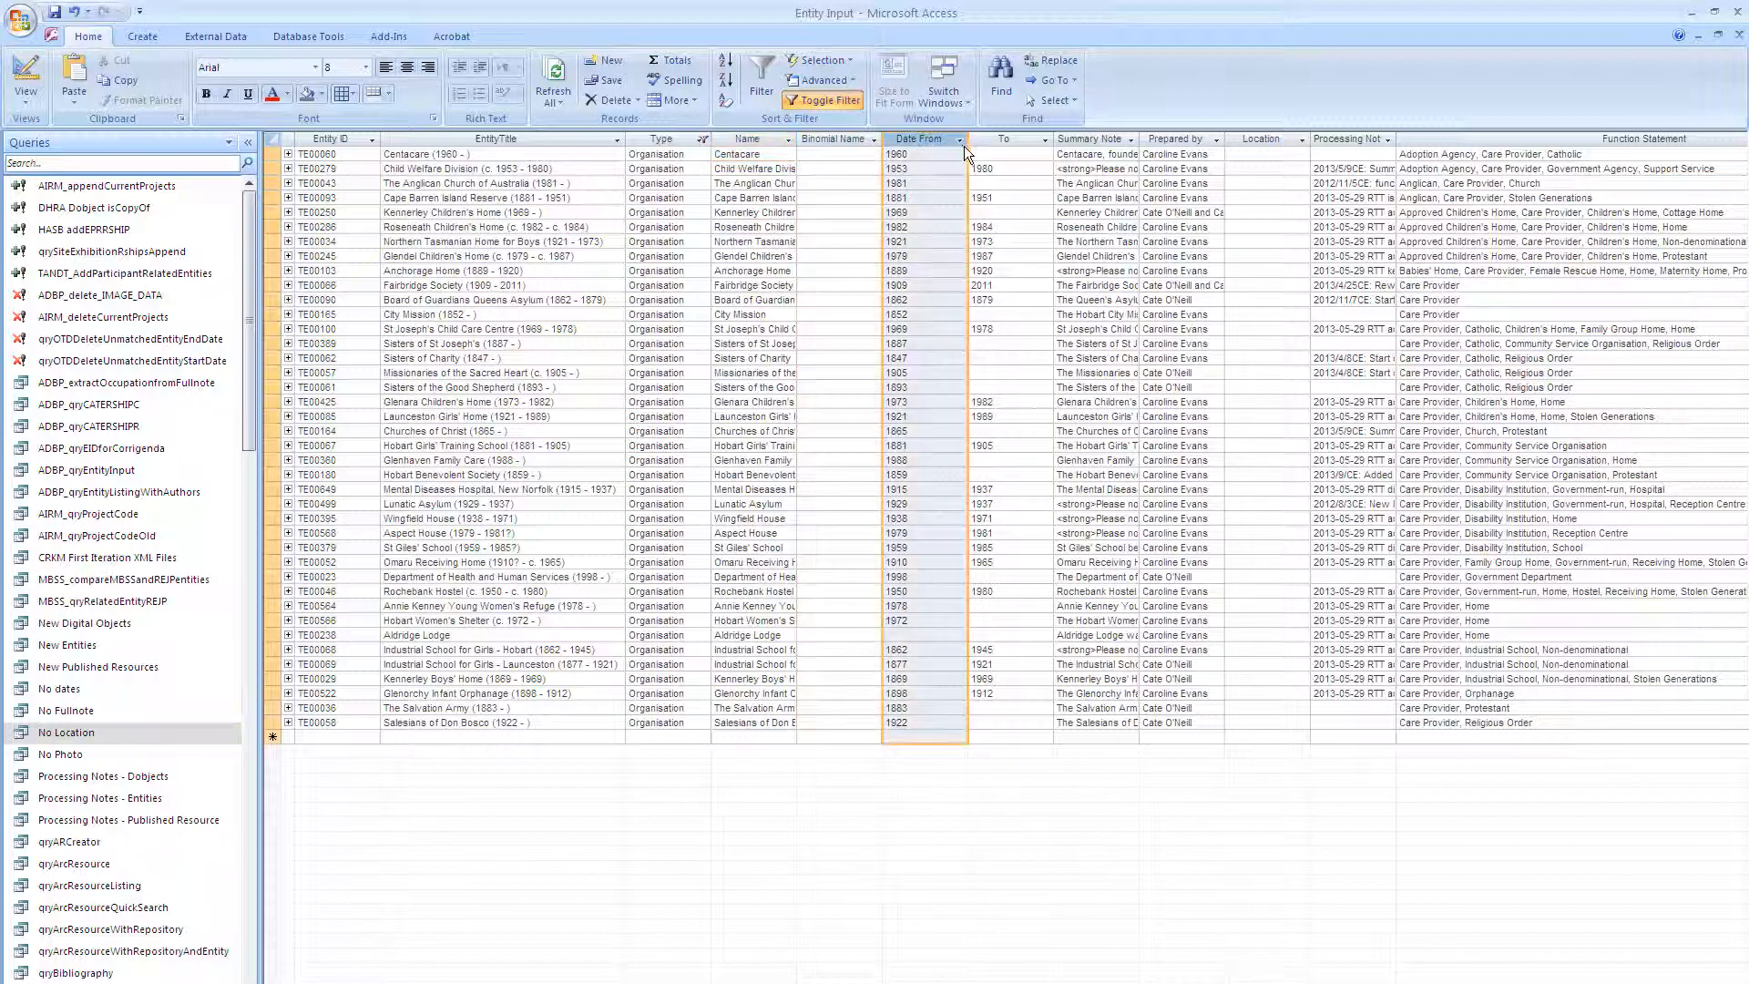
click(960, 140)
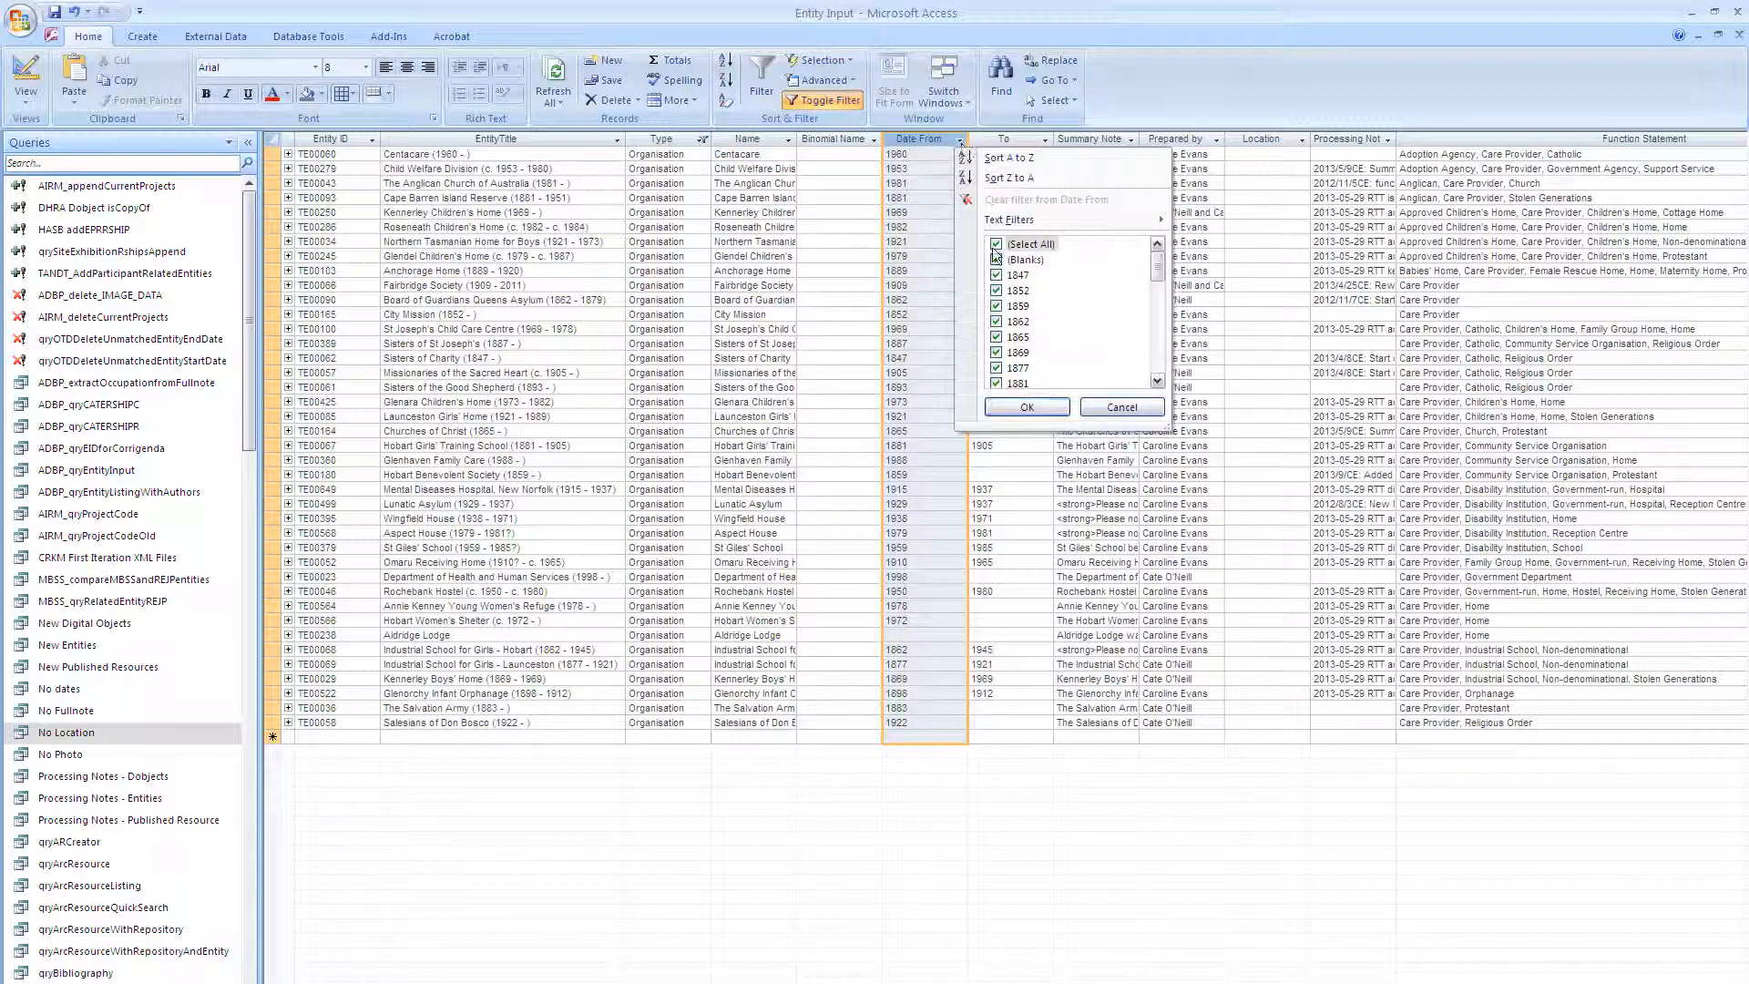
click(996, 245)
click(996, 259)
click(1027, 407)
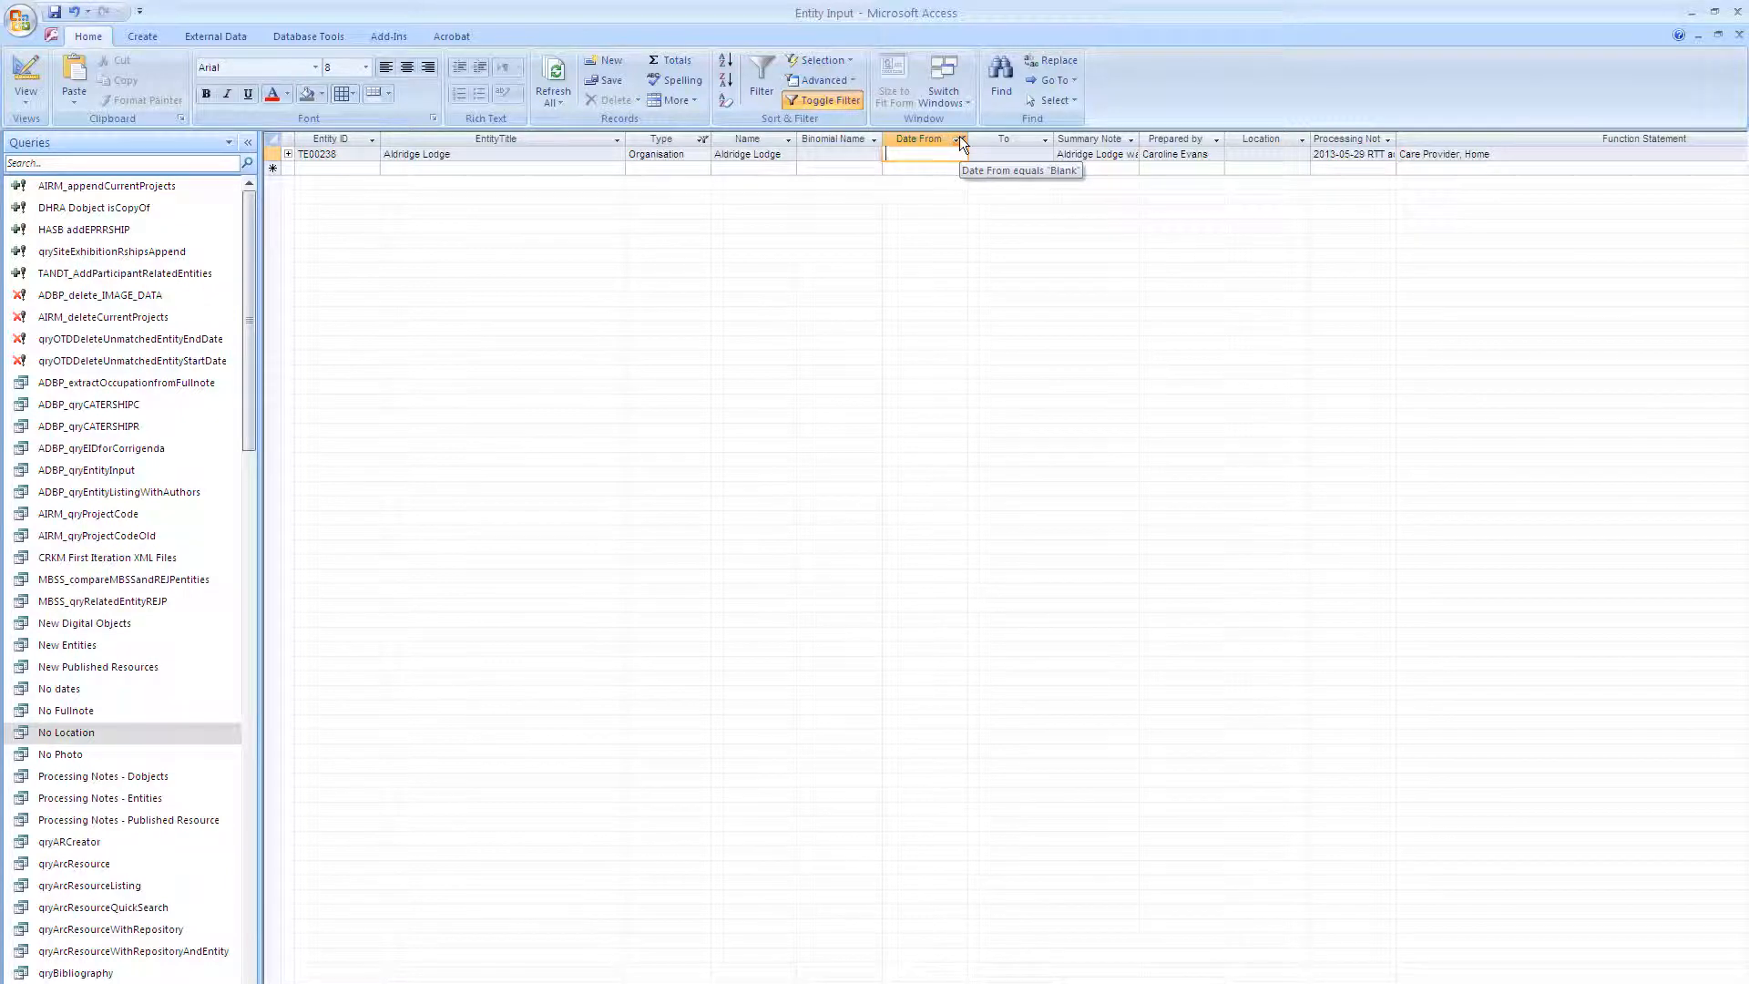
- Restore all values in the Date From filter so every care provider organisation is listed
click(960, 138)
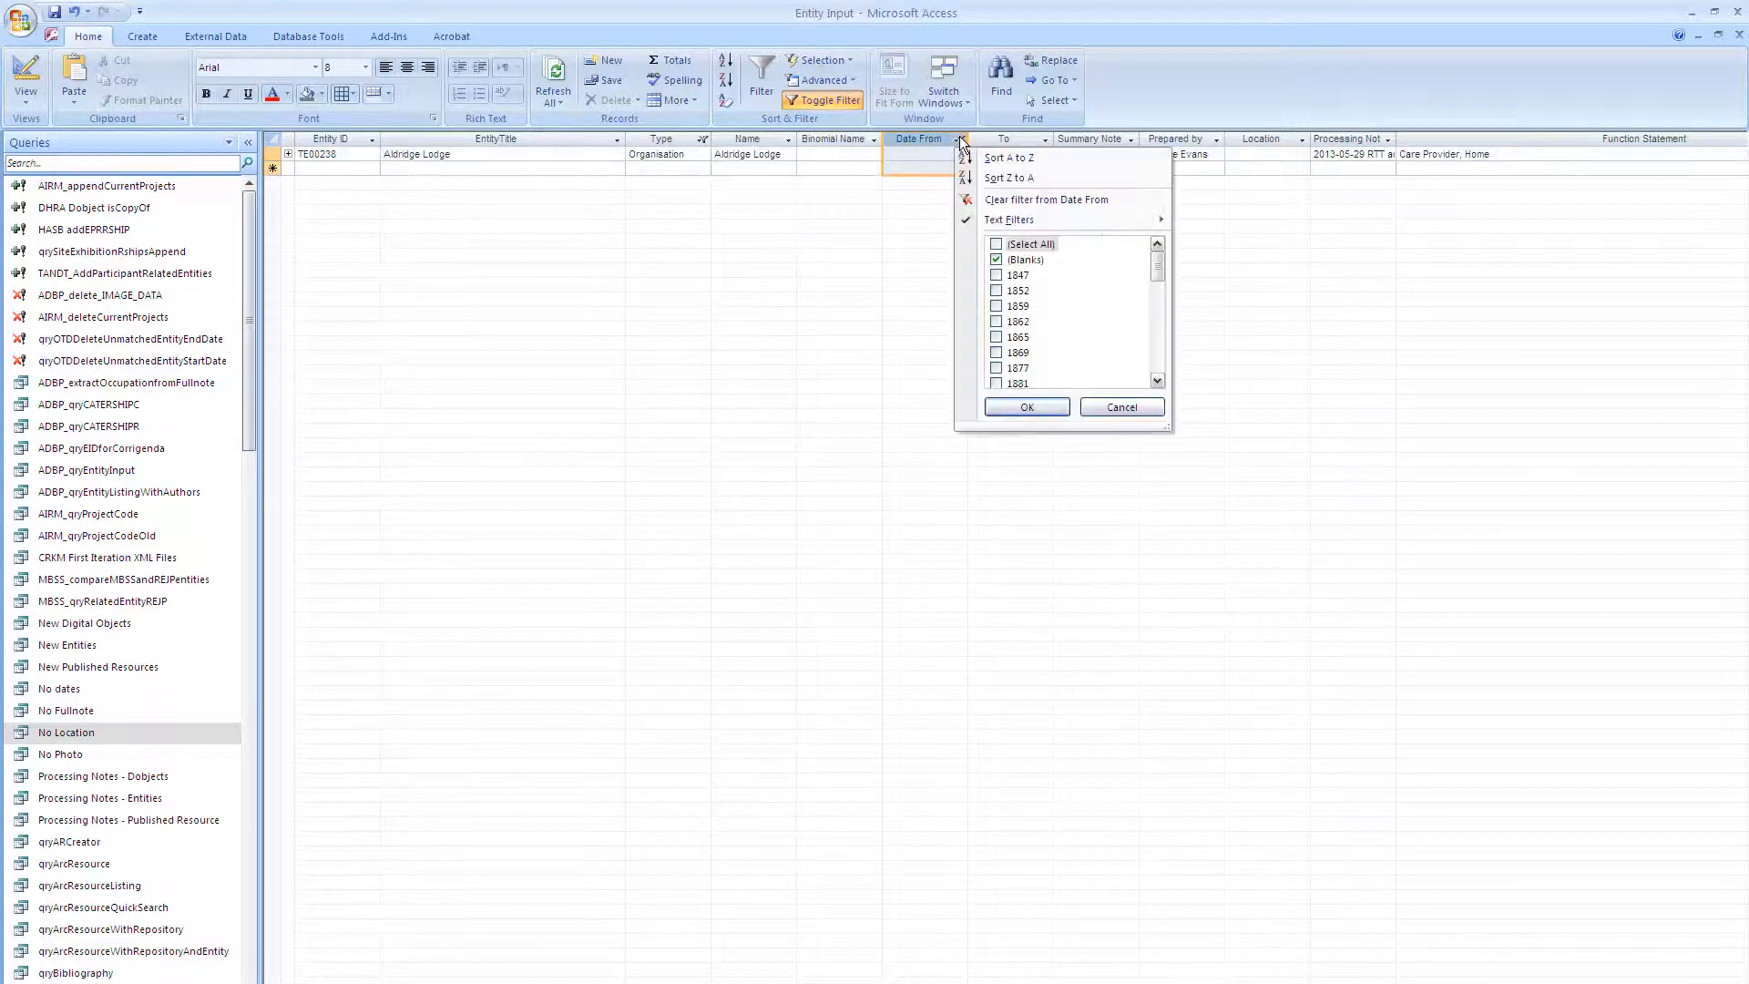
click(998, 246)
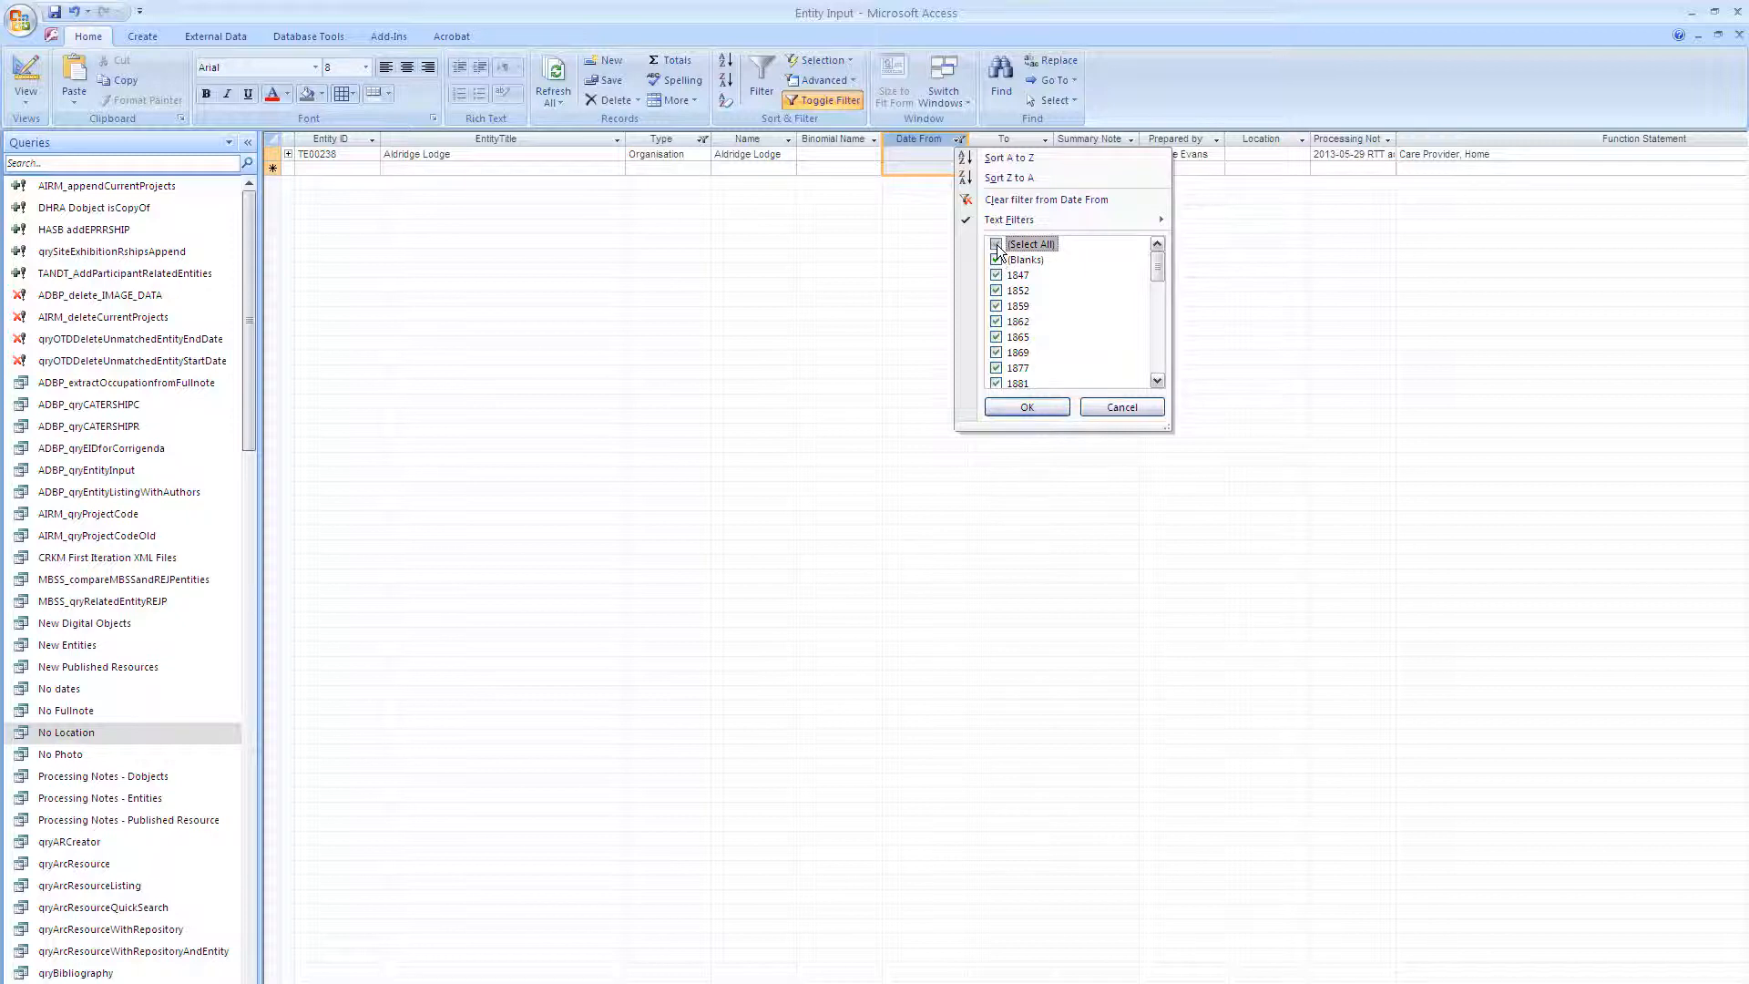
click(1024, 406)
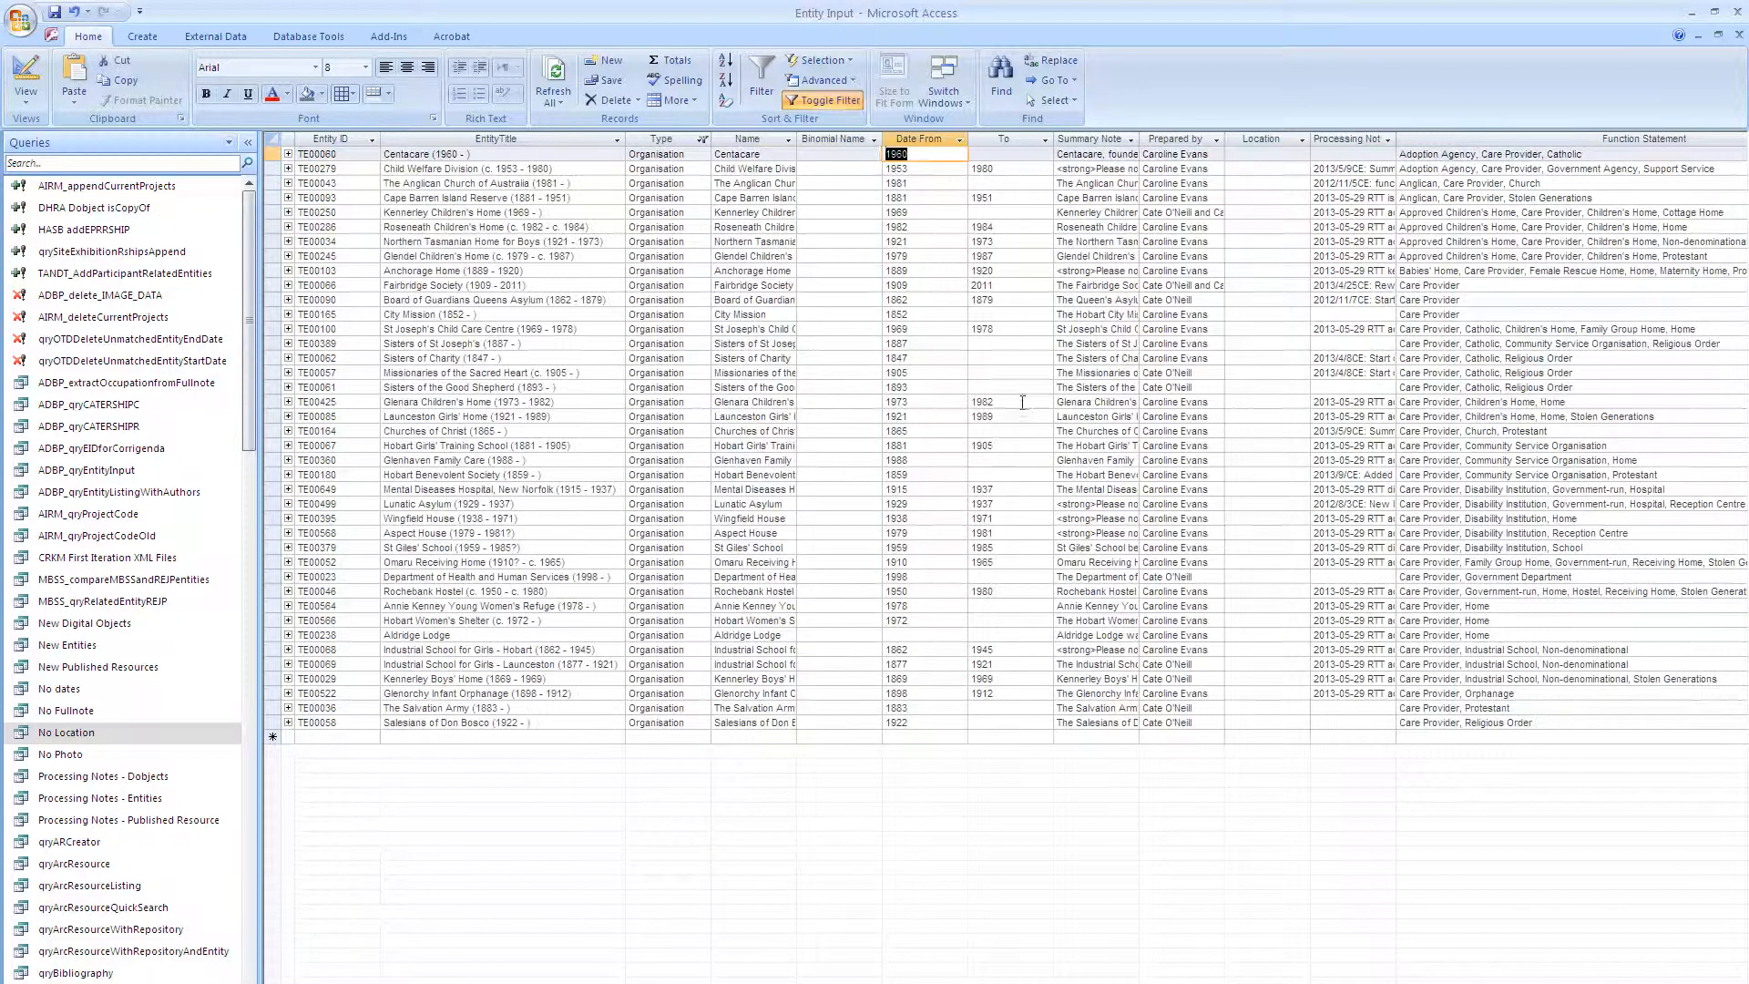
- Sort the records by Date From in ascending order and then in descending order
click(962, 138)
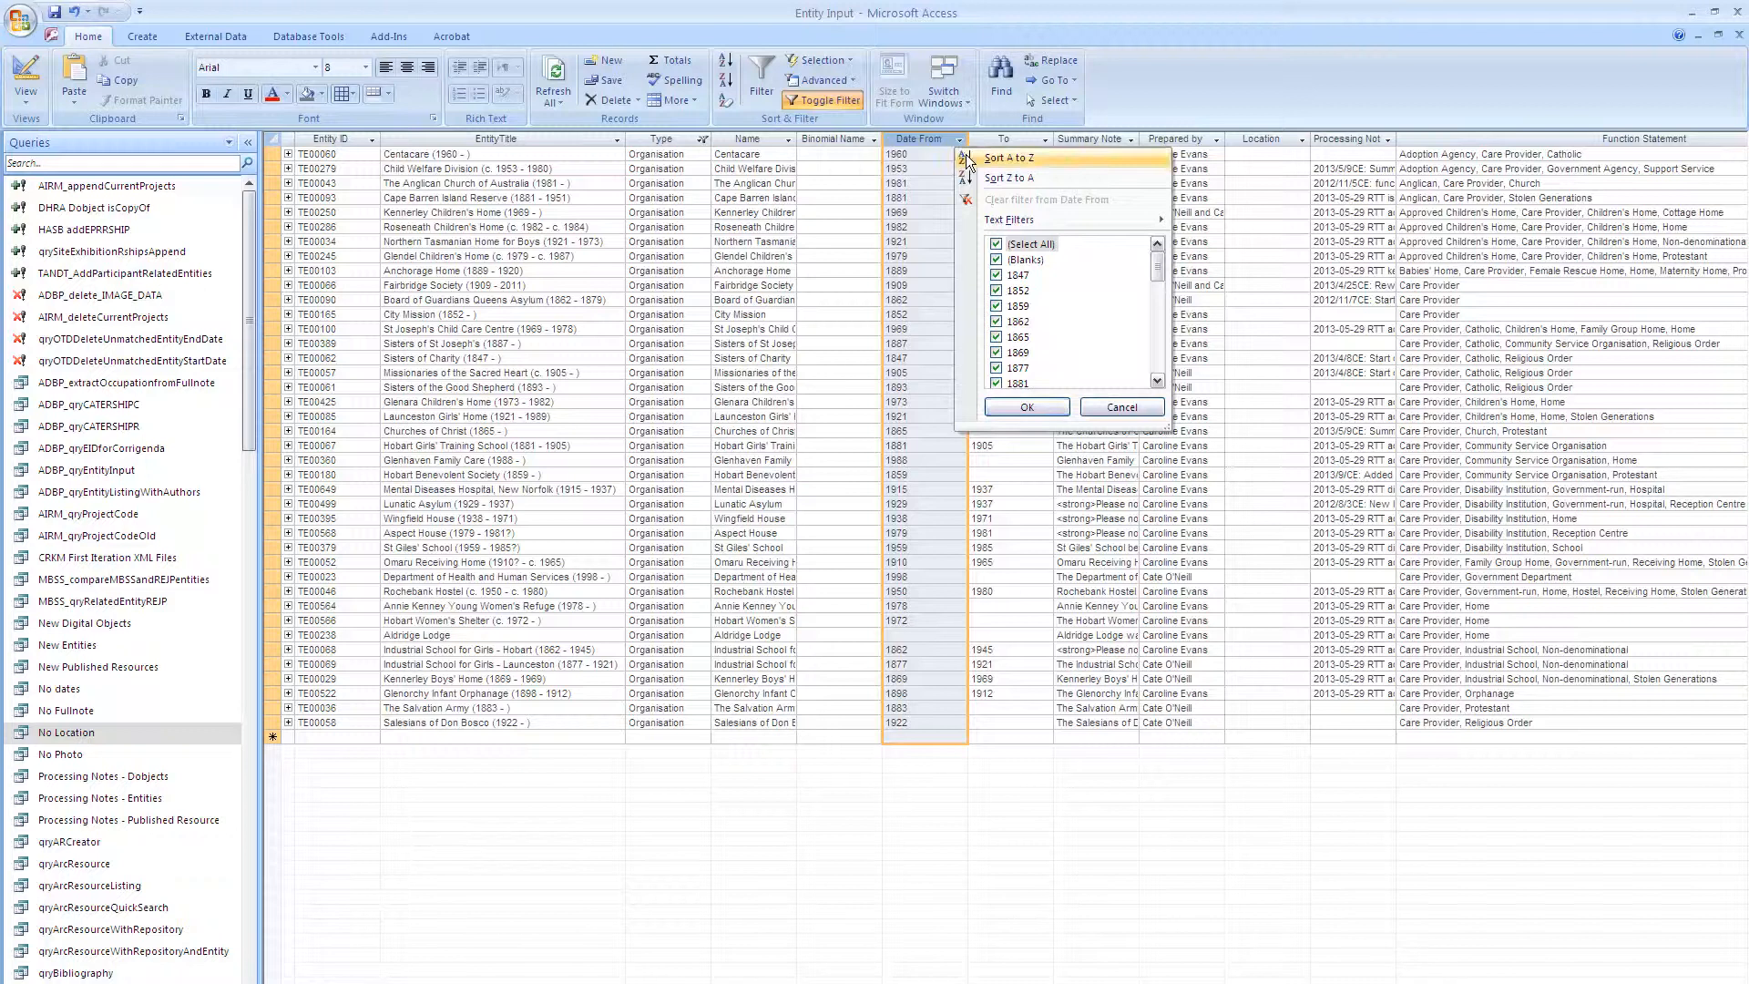
click(1027, 421)
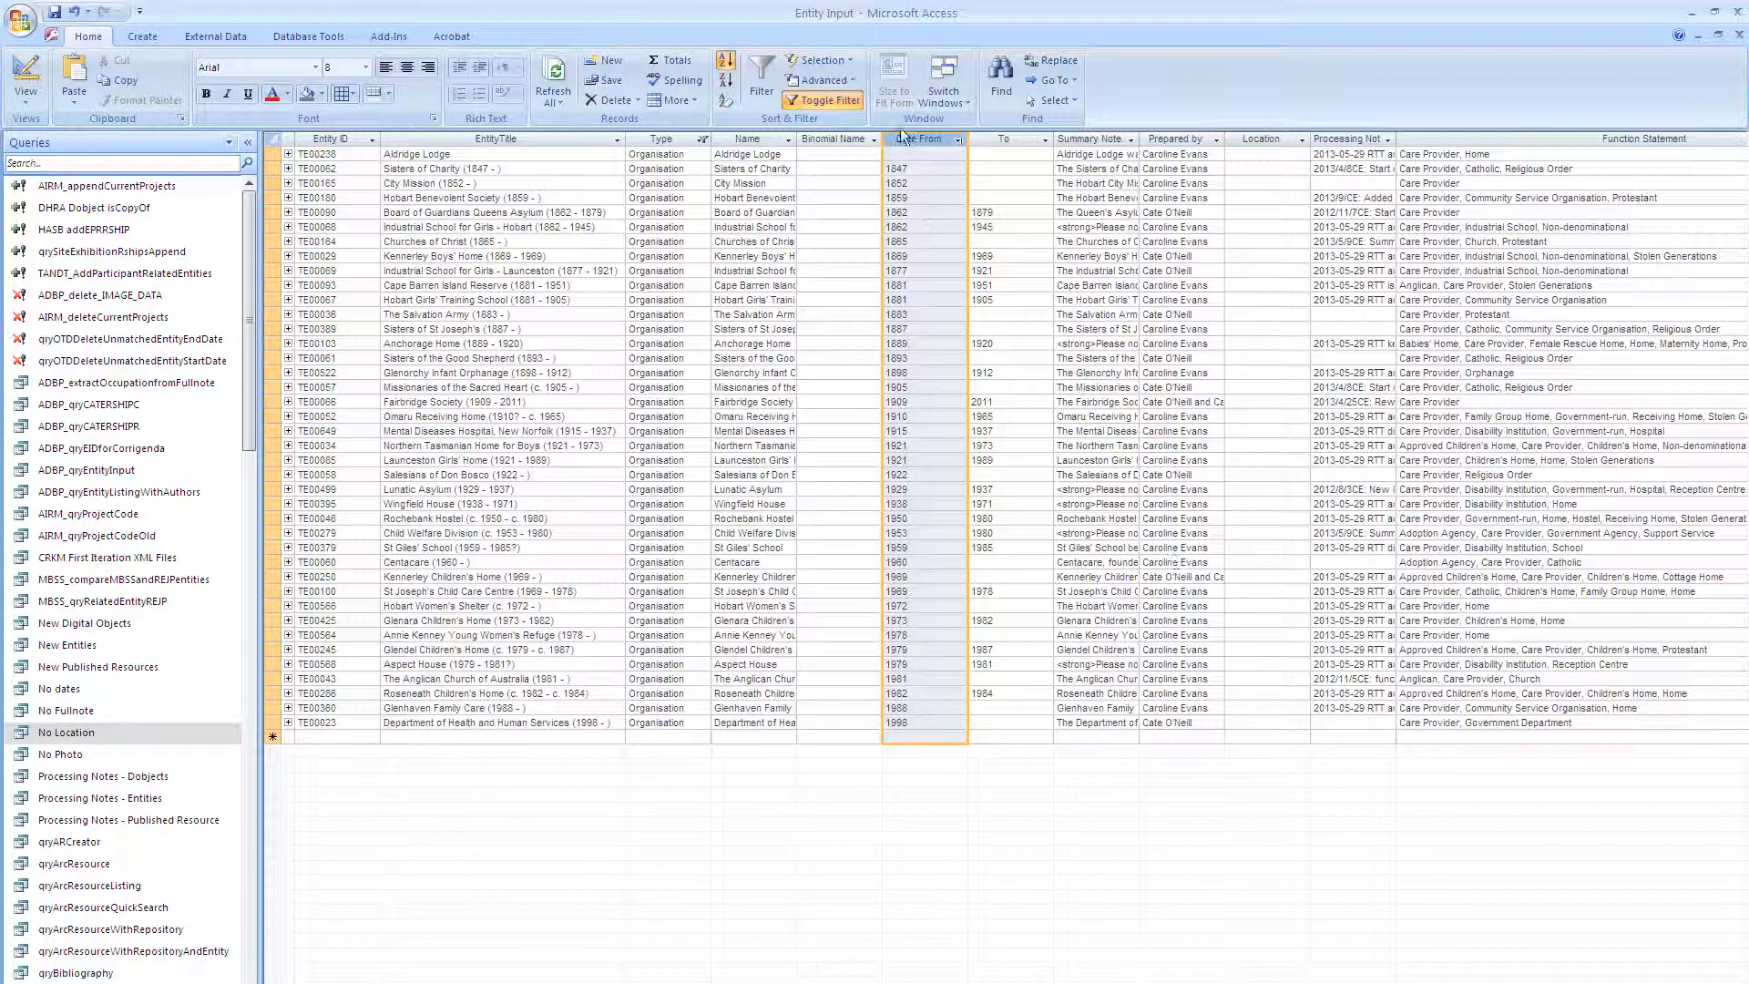
click(958, 142)
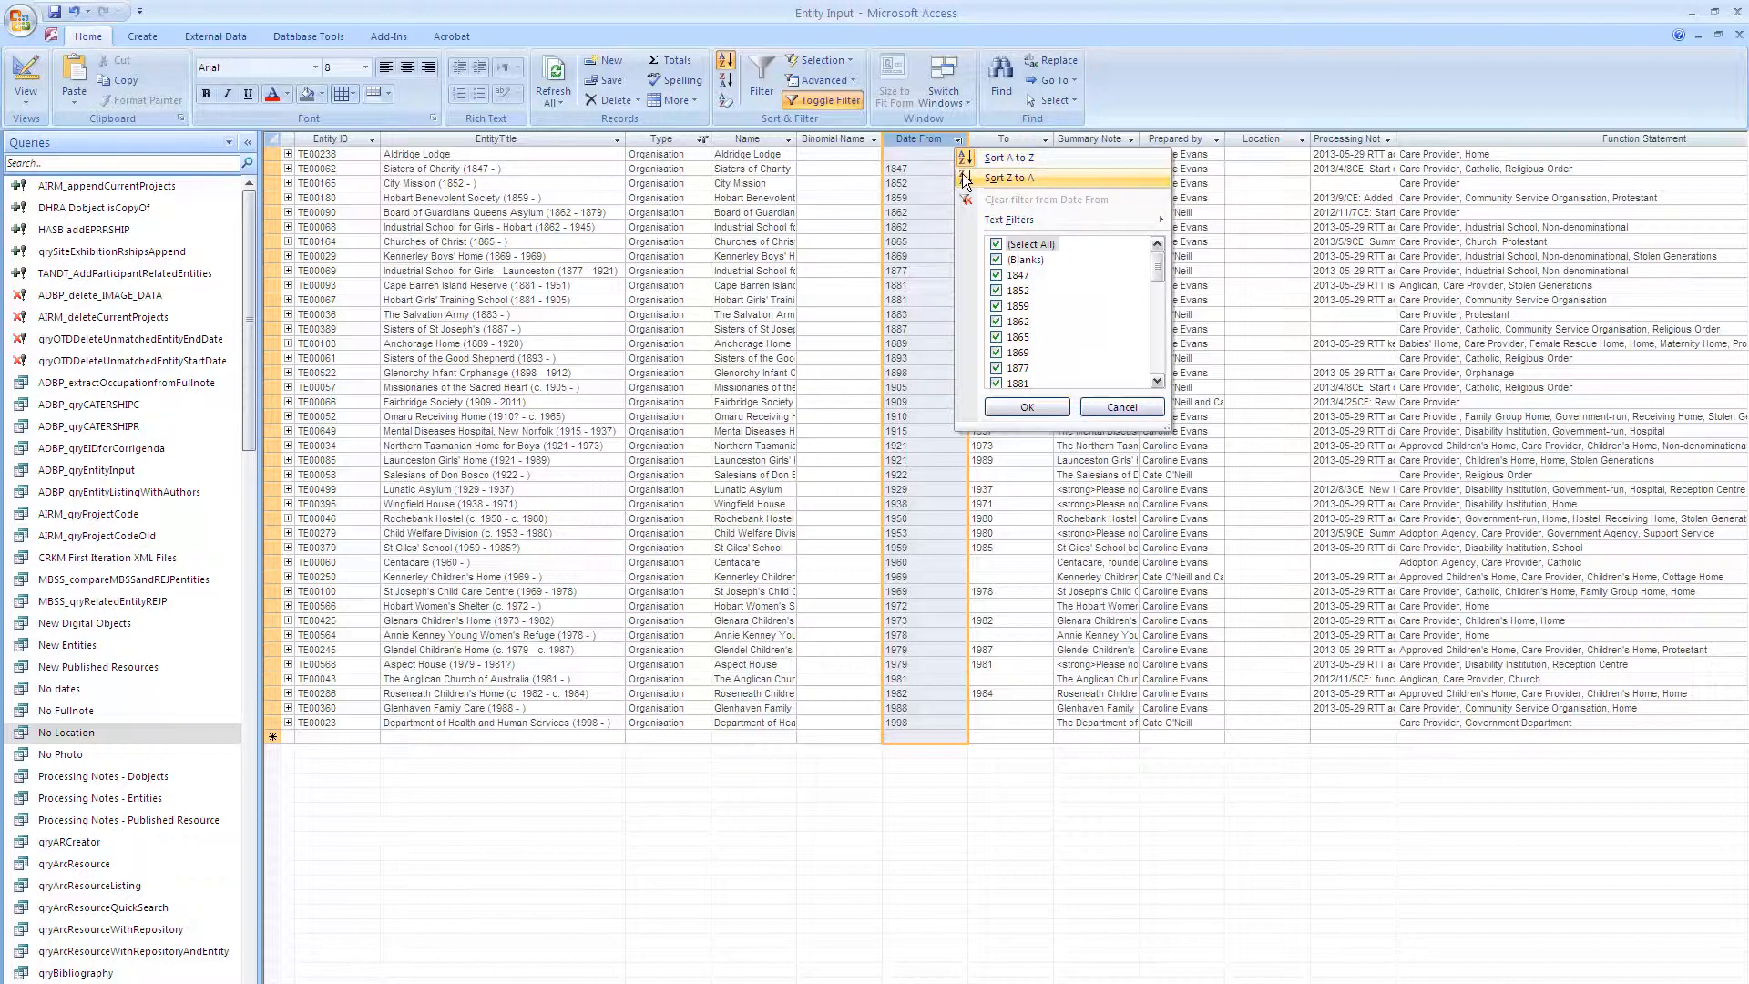
click(967, 179)
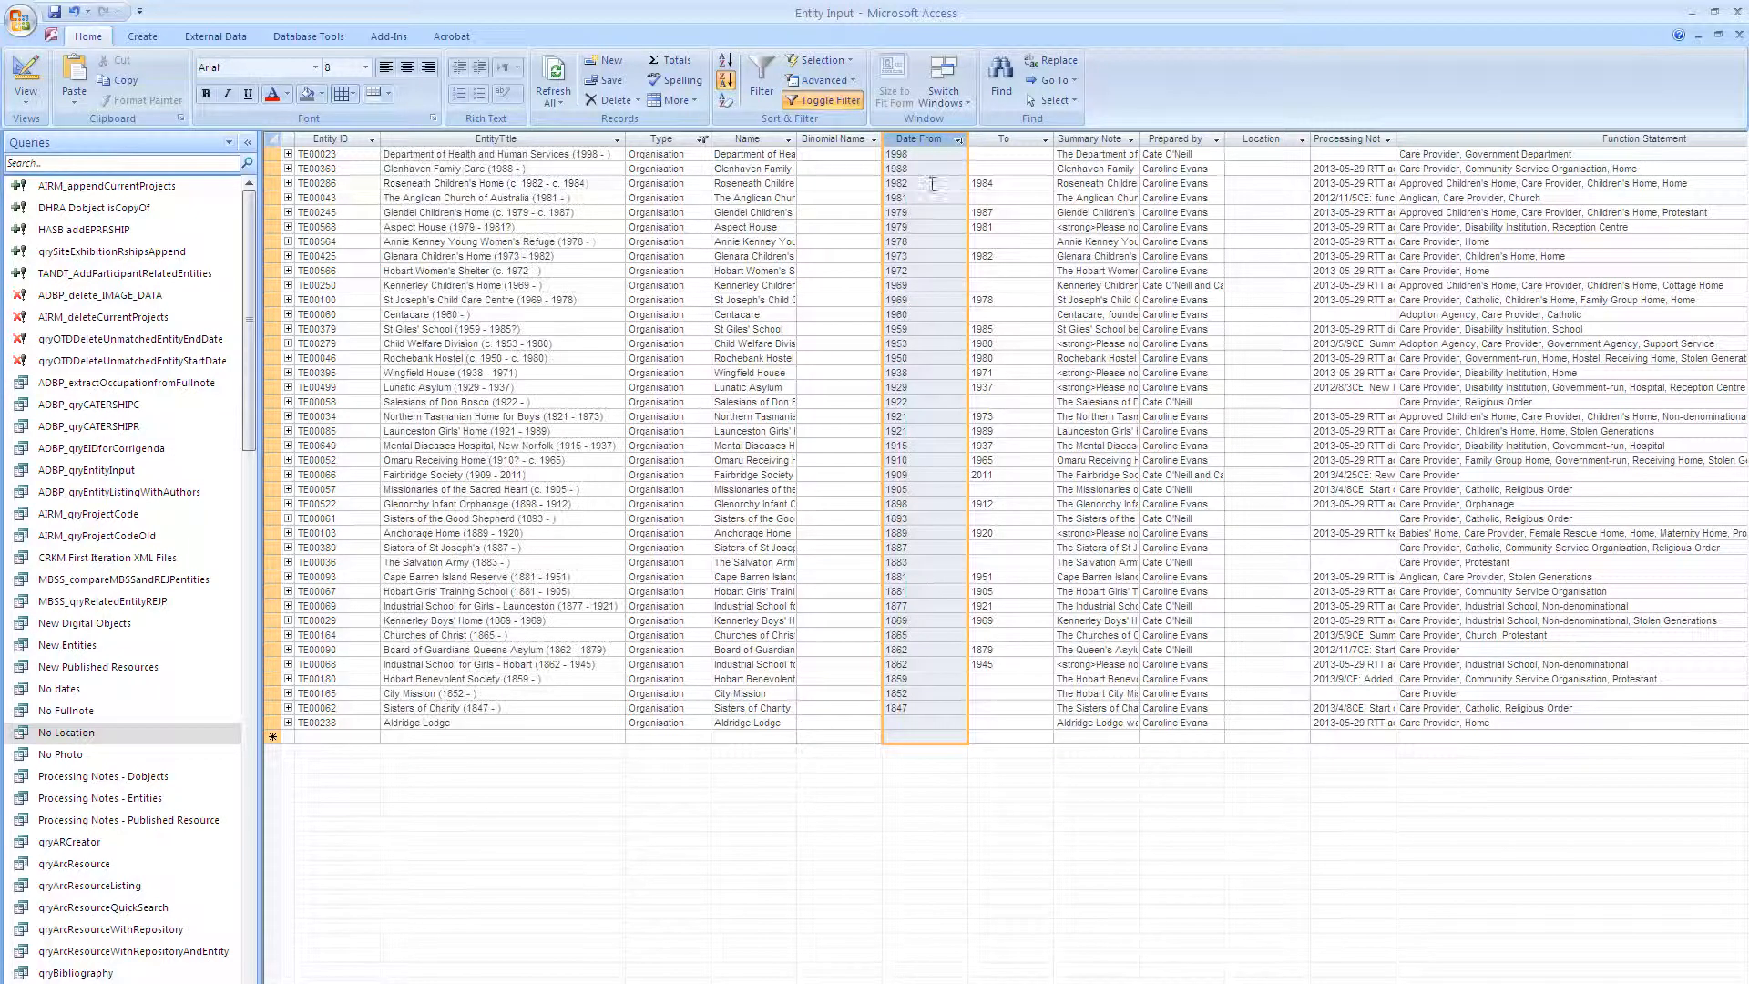
click(928, 182)
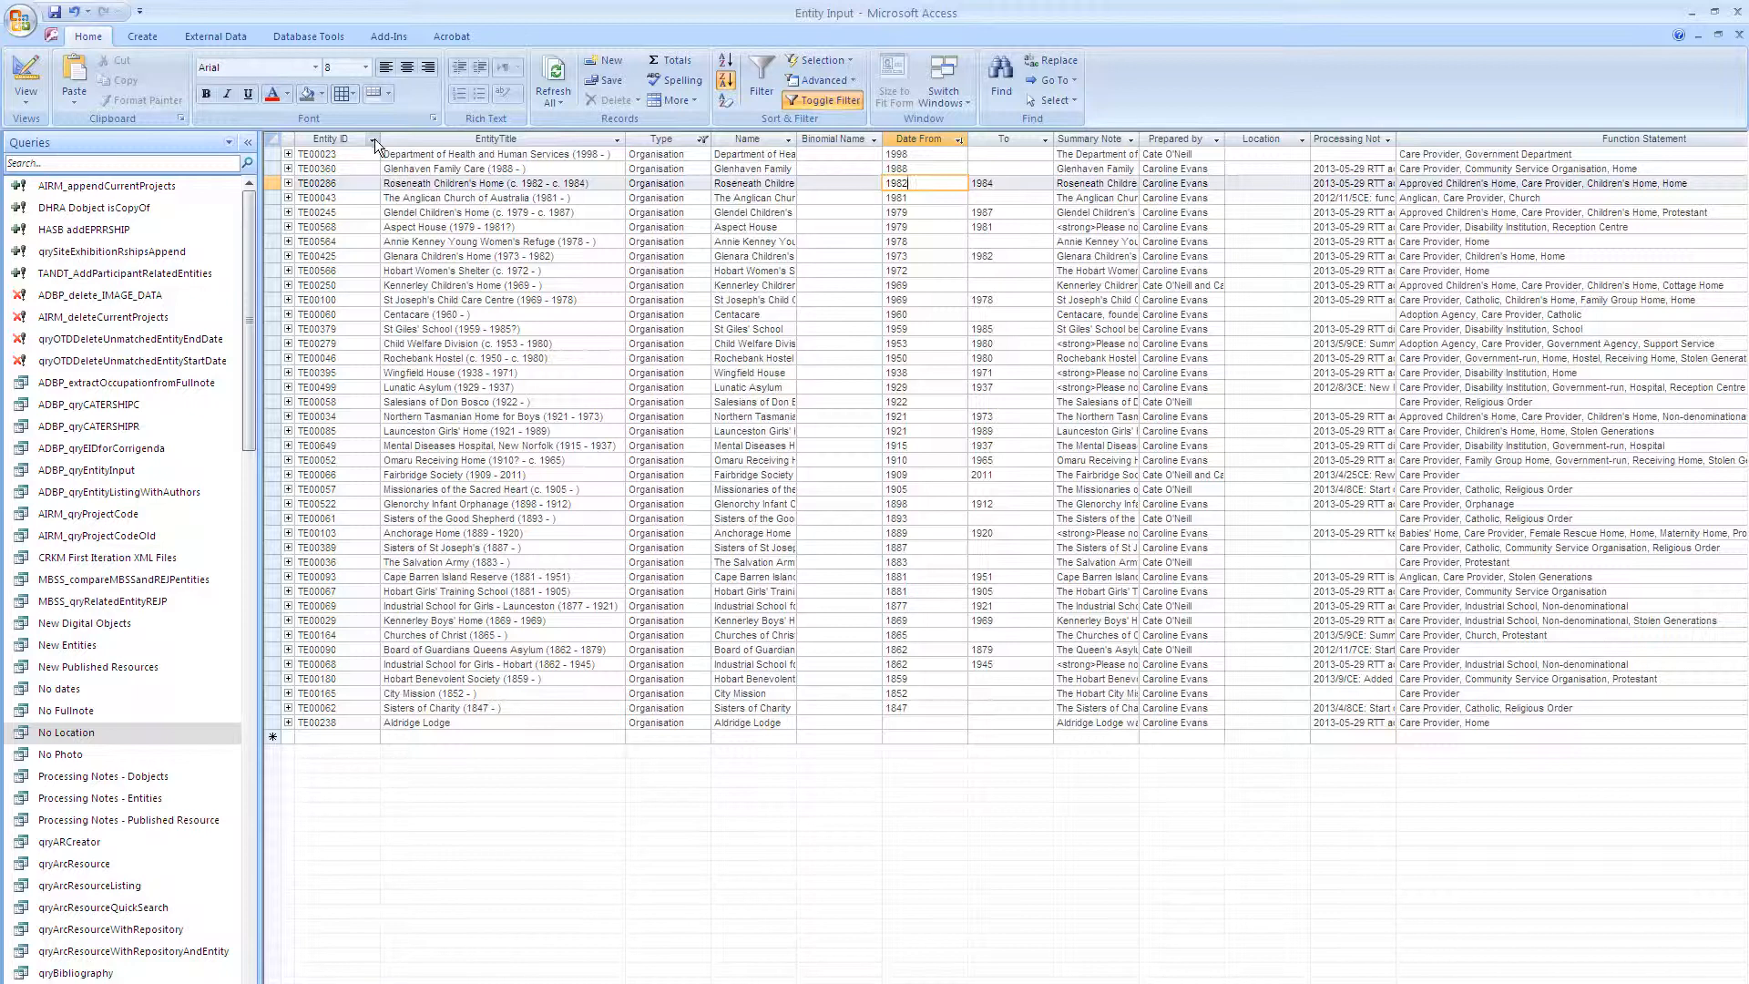
- Sort the records by Entity ID from A to Z and fit the Name and Summary Note columns to their contents
click(371, 139)
click(401, 158)
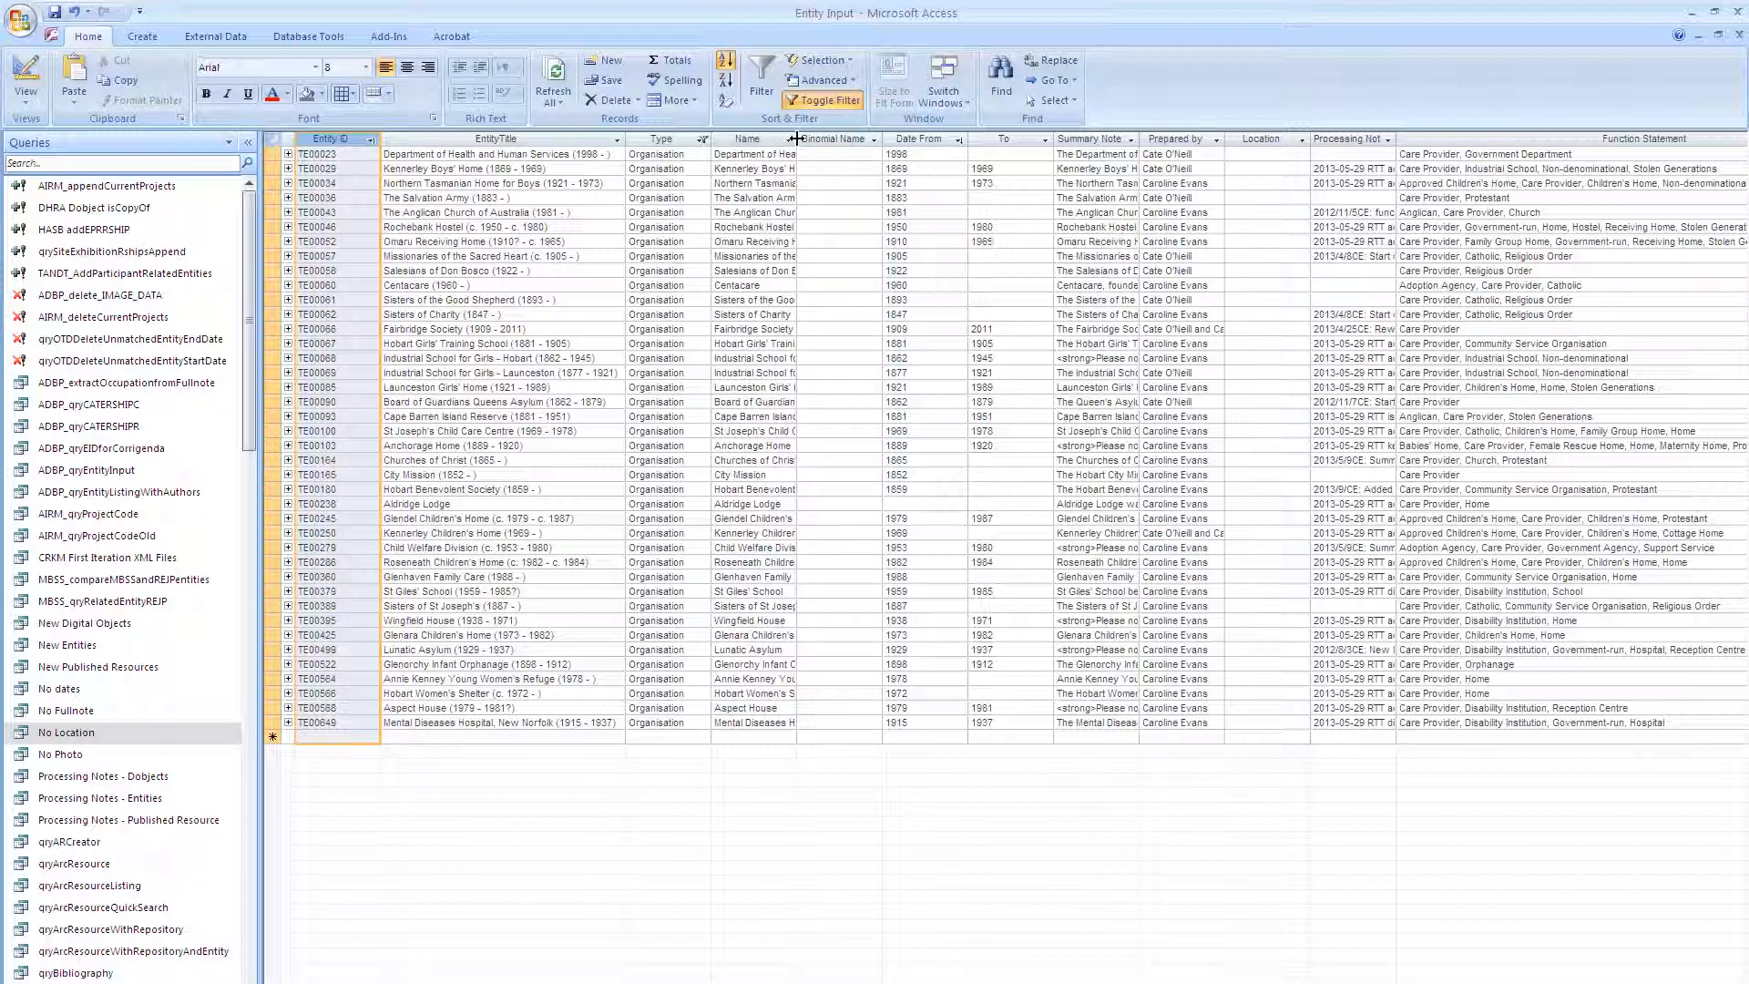
drag(796, 138, 825, 144)
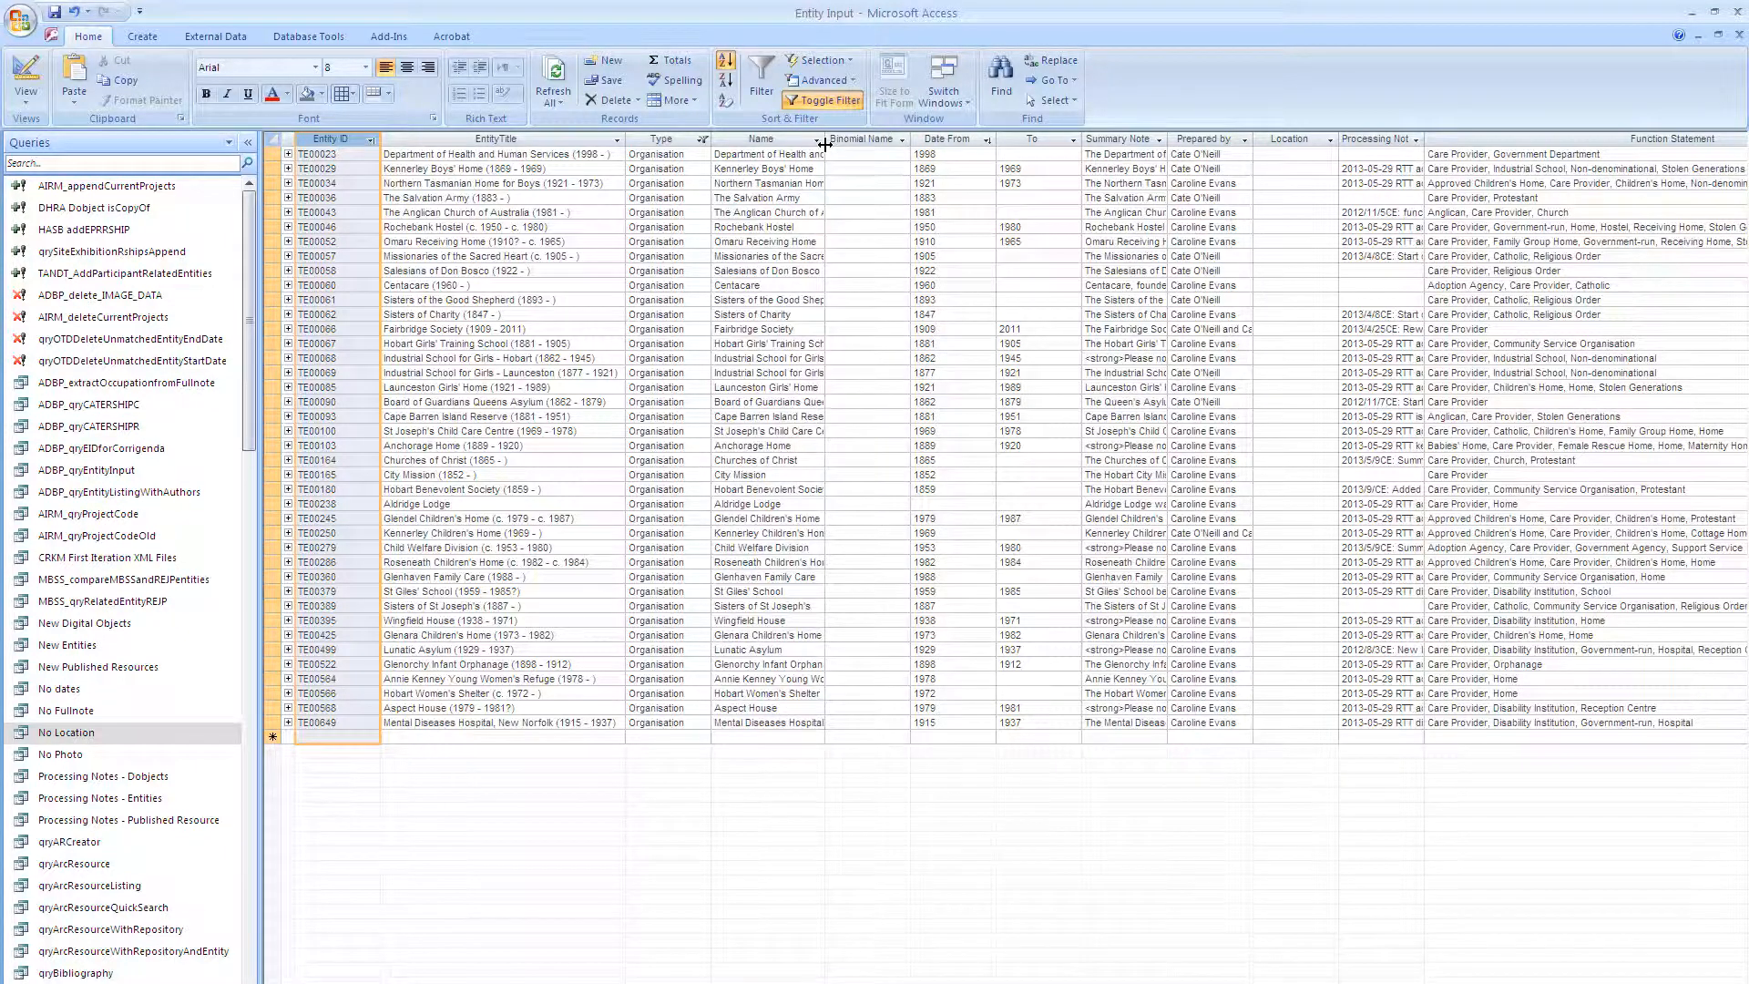
double_click(824, 139)
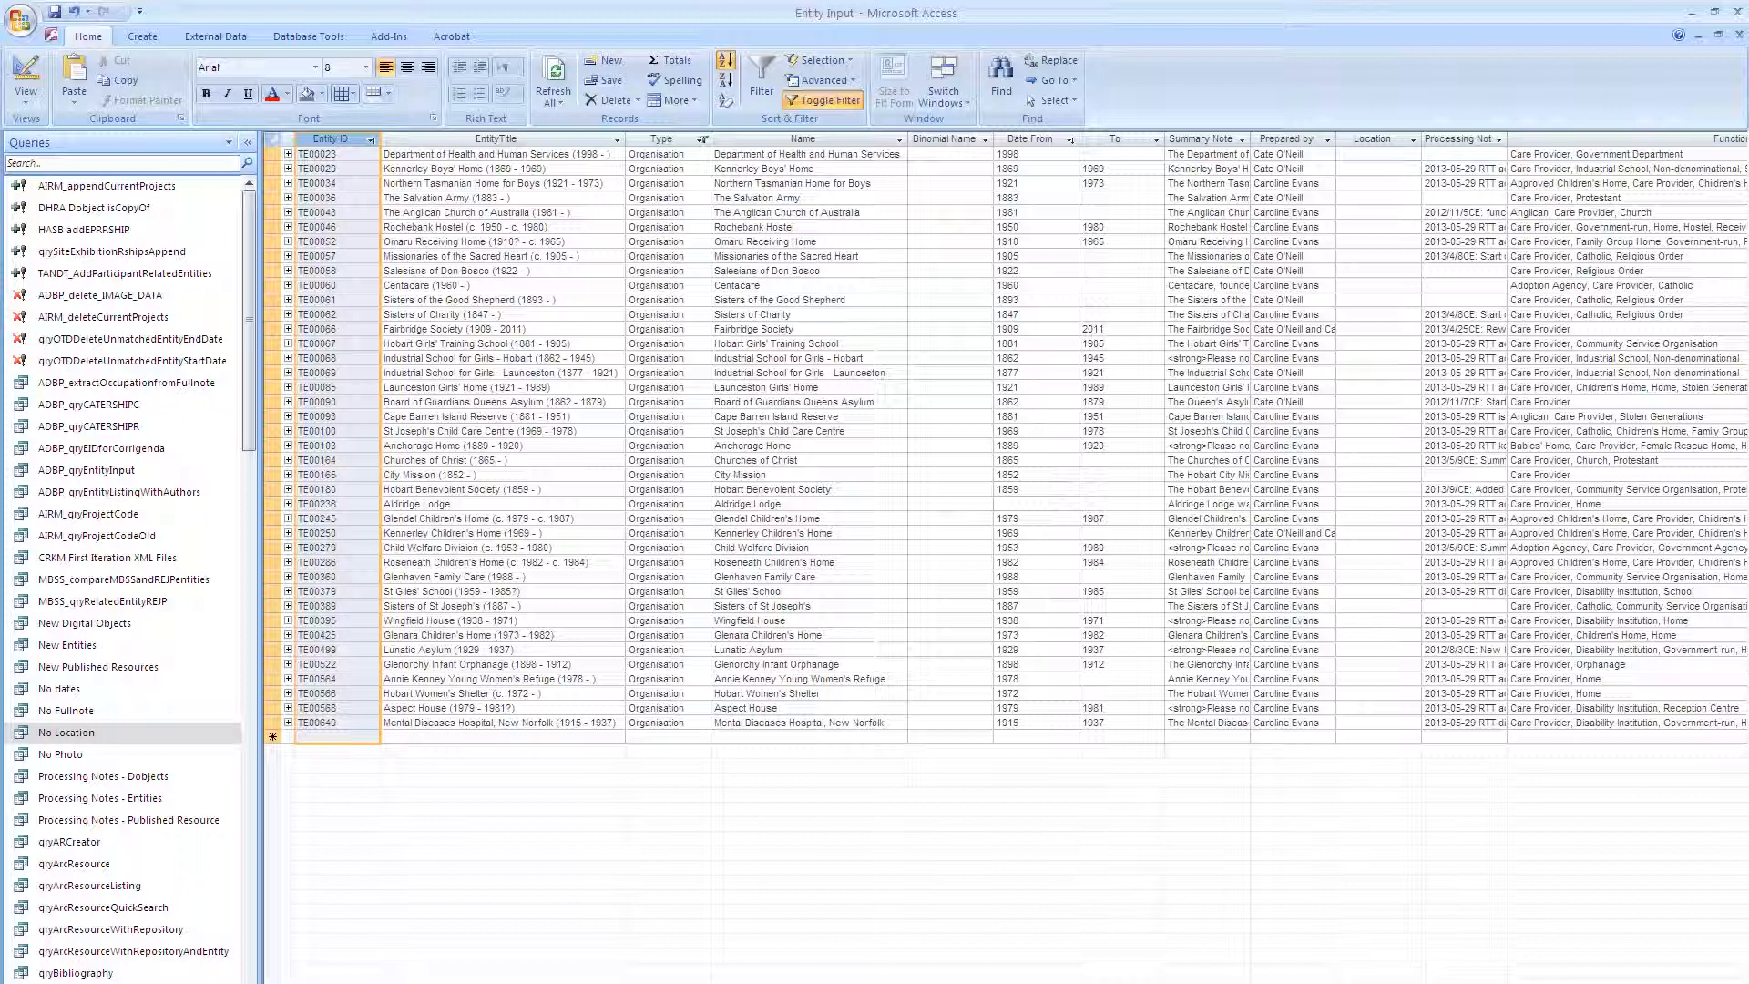
drag(1252, 134, 1252, 133)
double_click(1252, 134)
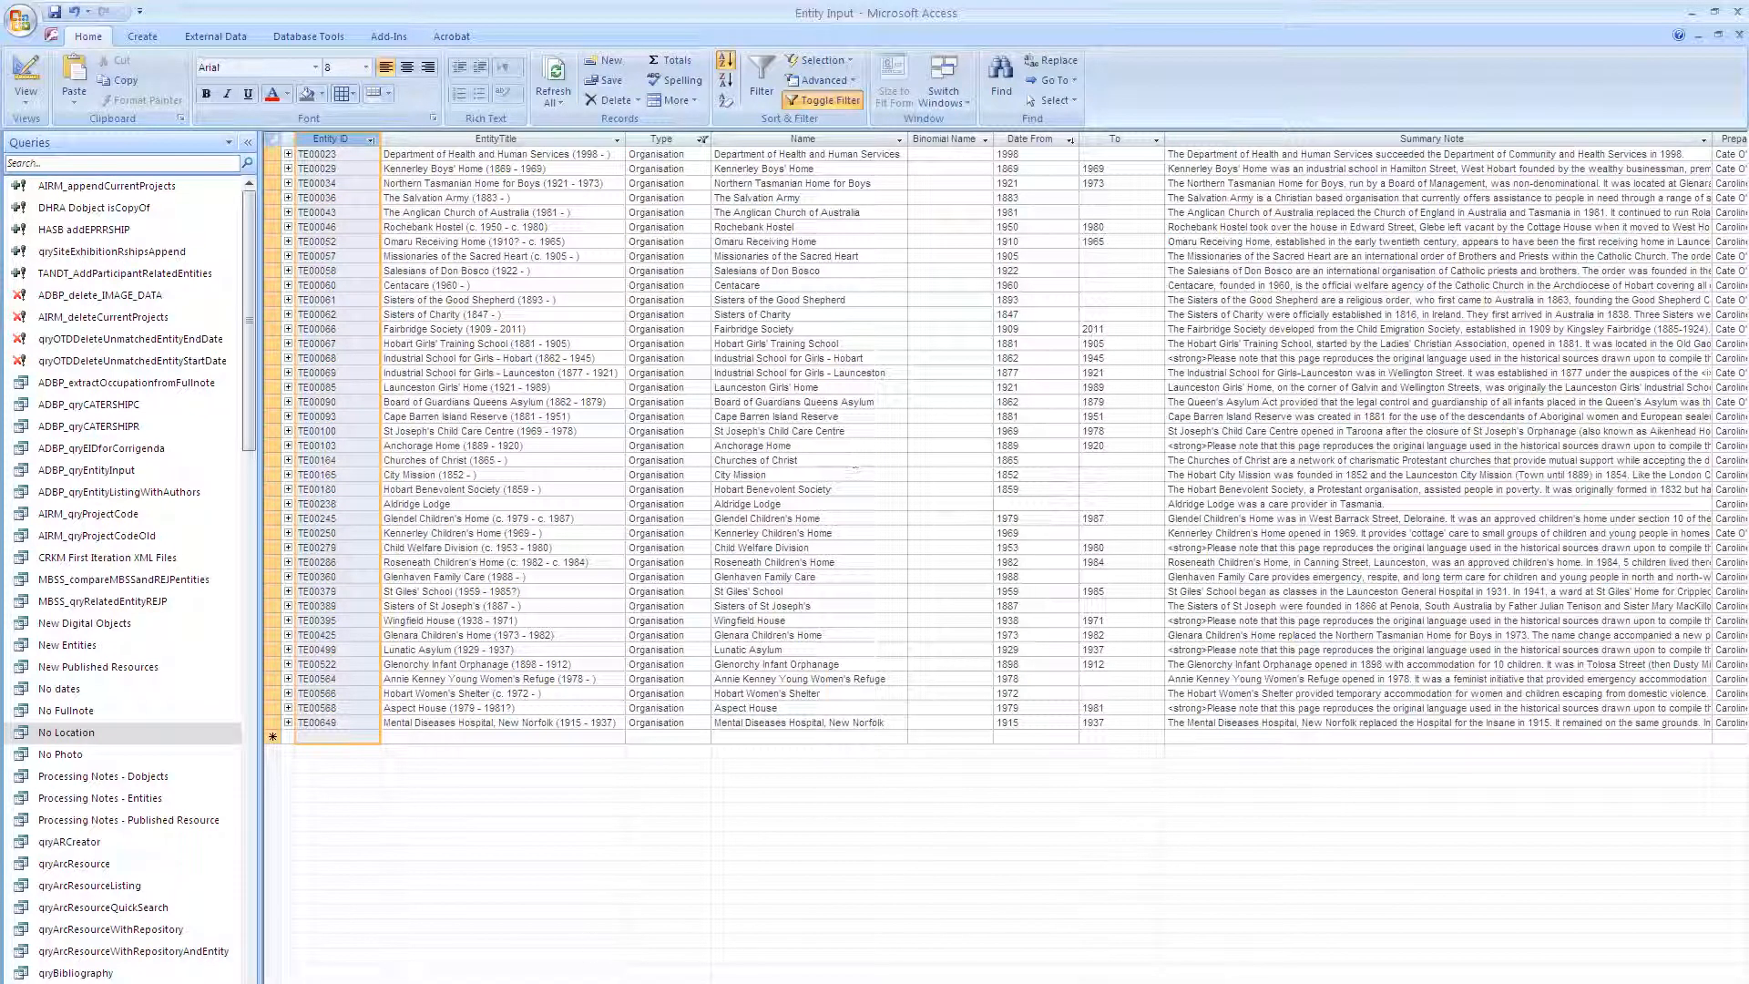
scroll(1002, 437, right, 10)
scroll(1002, 438, left, 10)
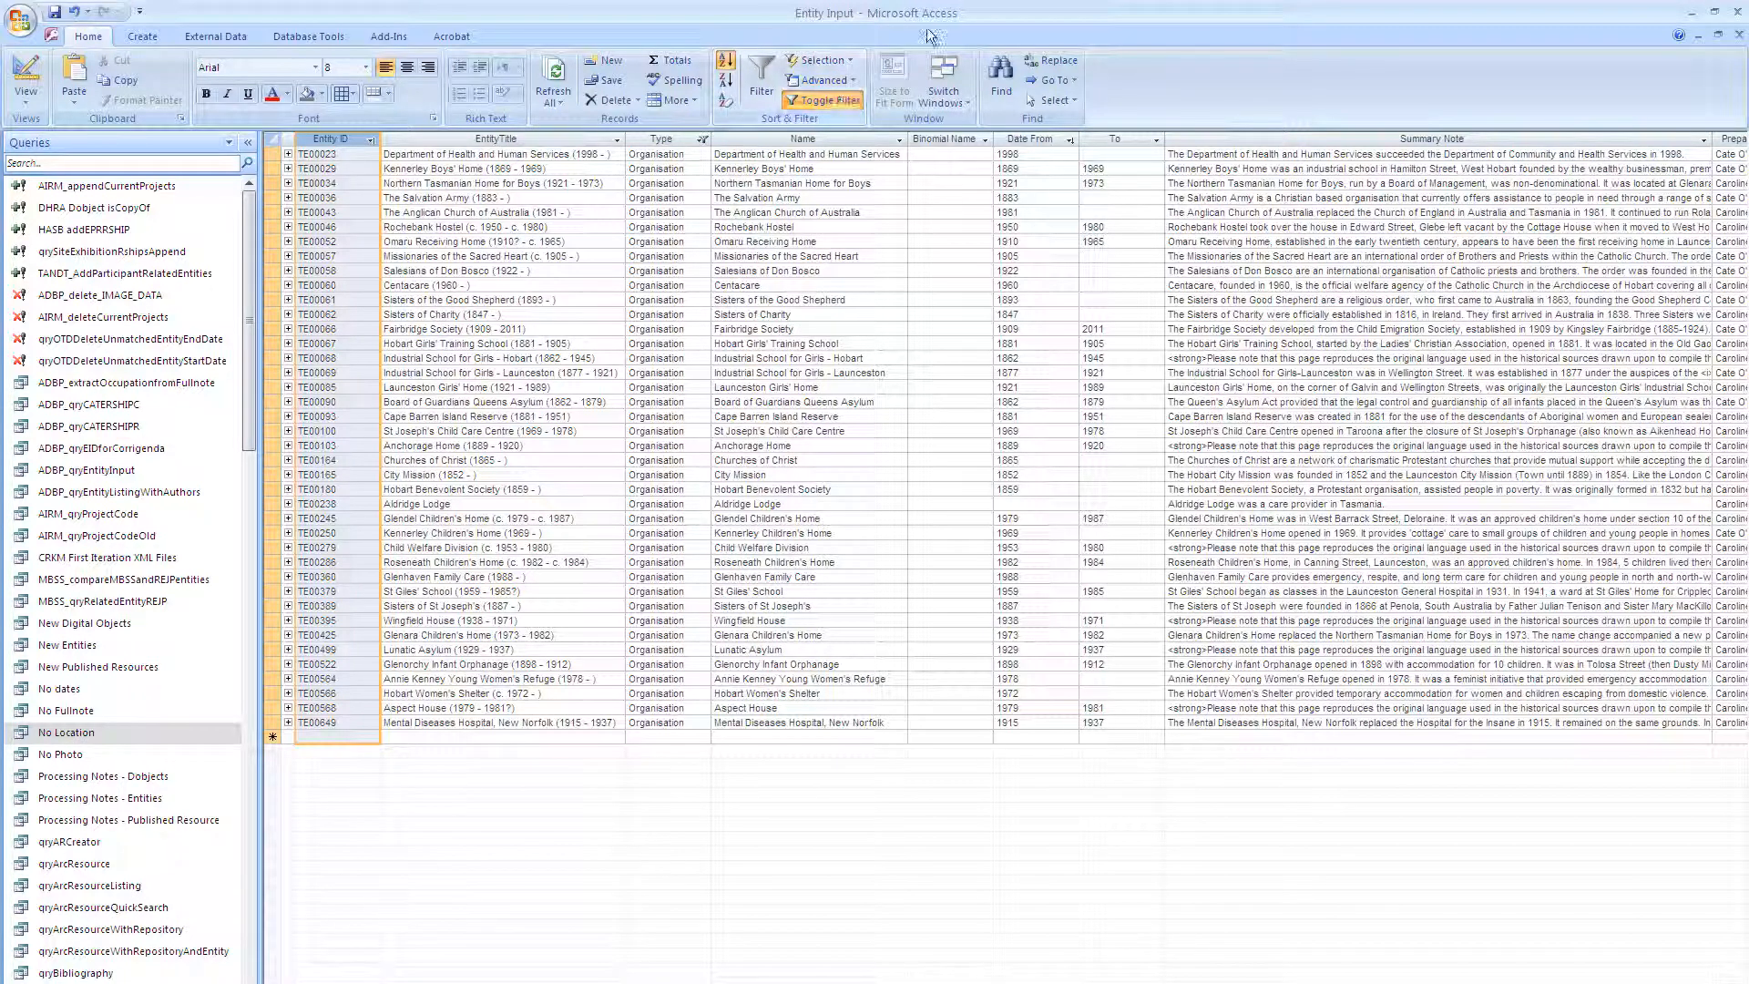
- Turn off the datasheet filter and switch the entity records to Form View
click(834, 102)
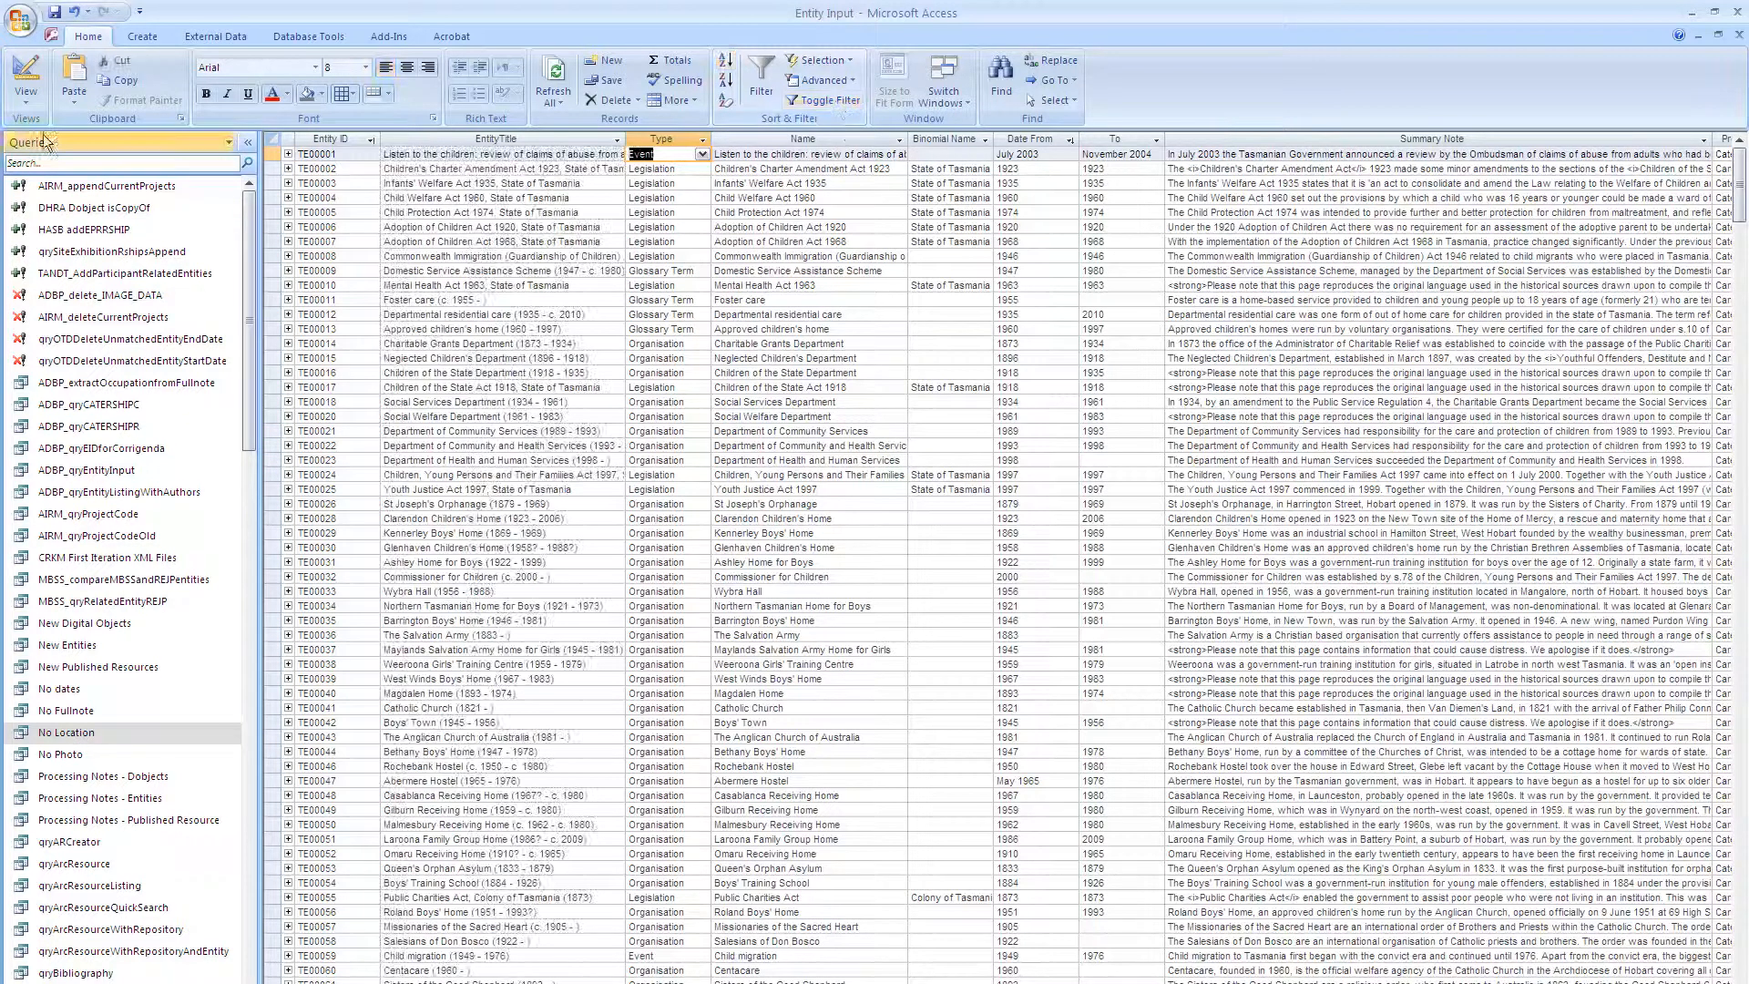
click(27, 107)
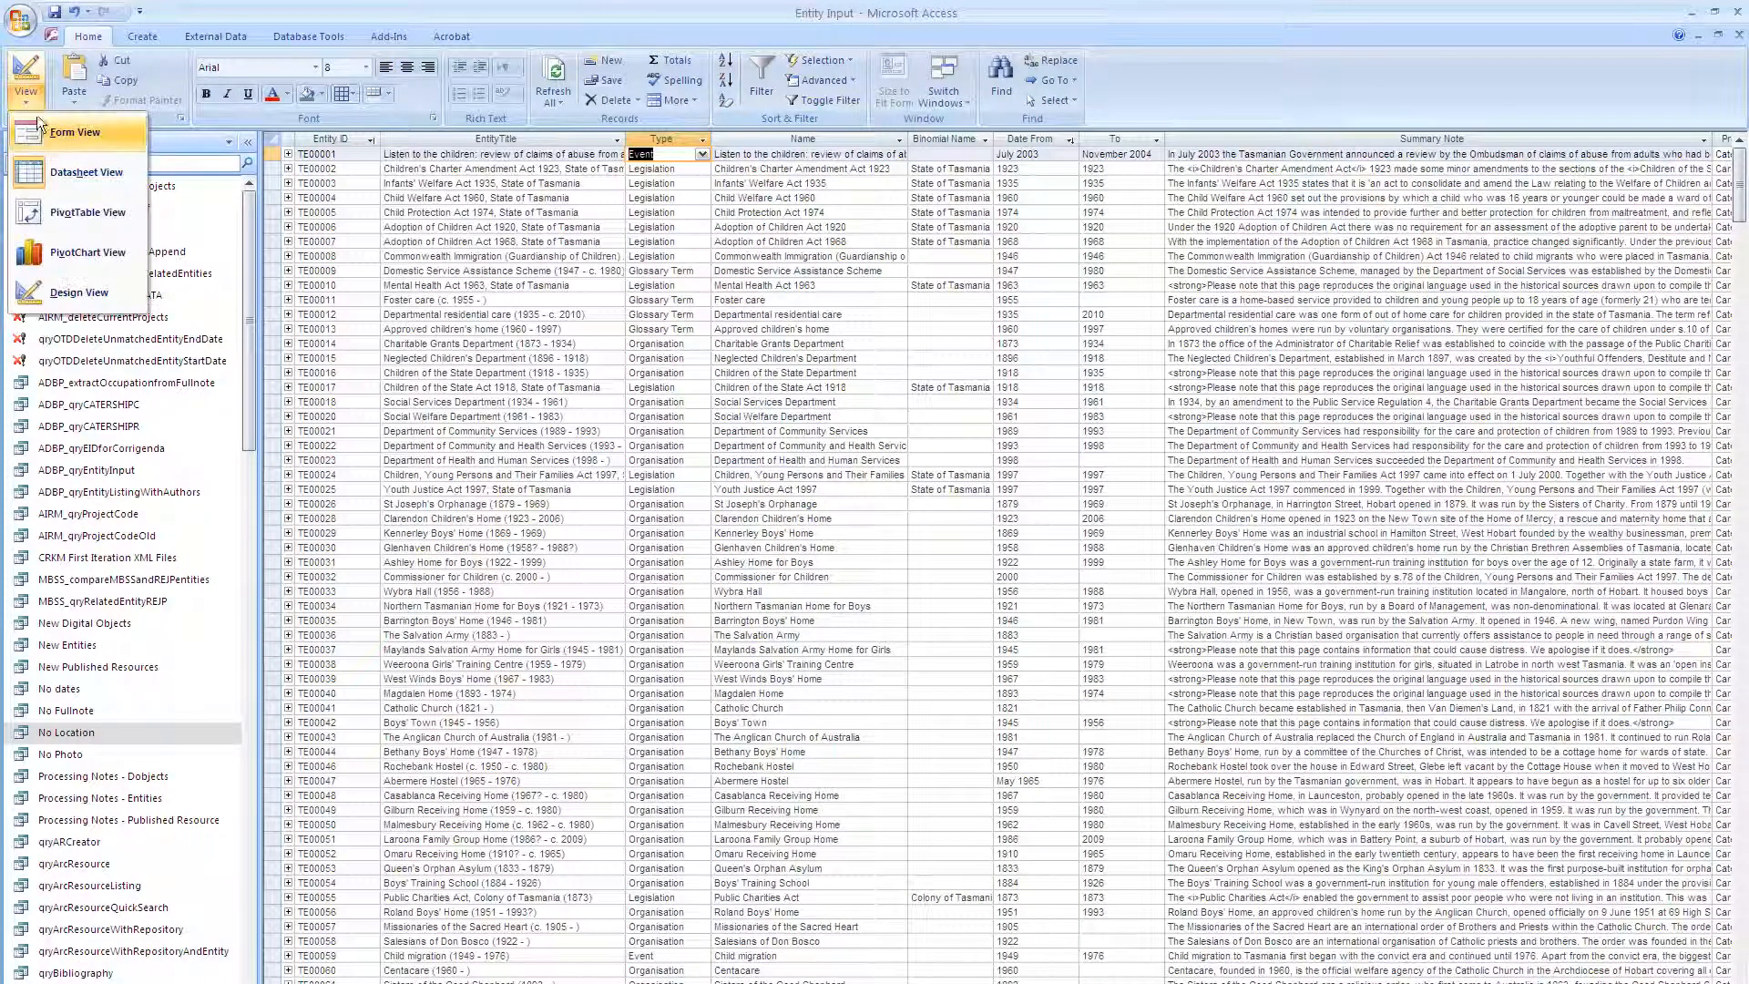
click(41, 133)
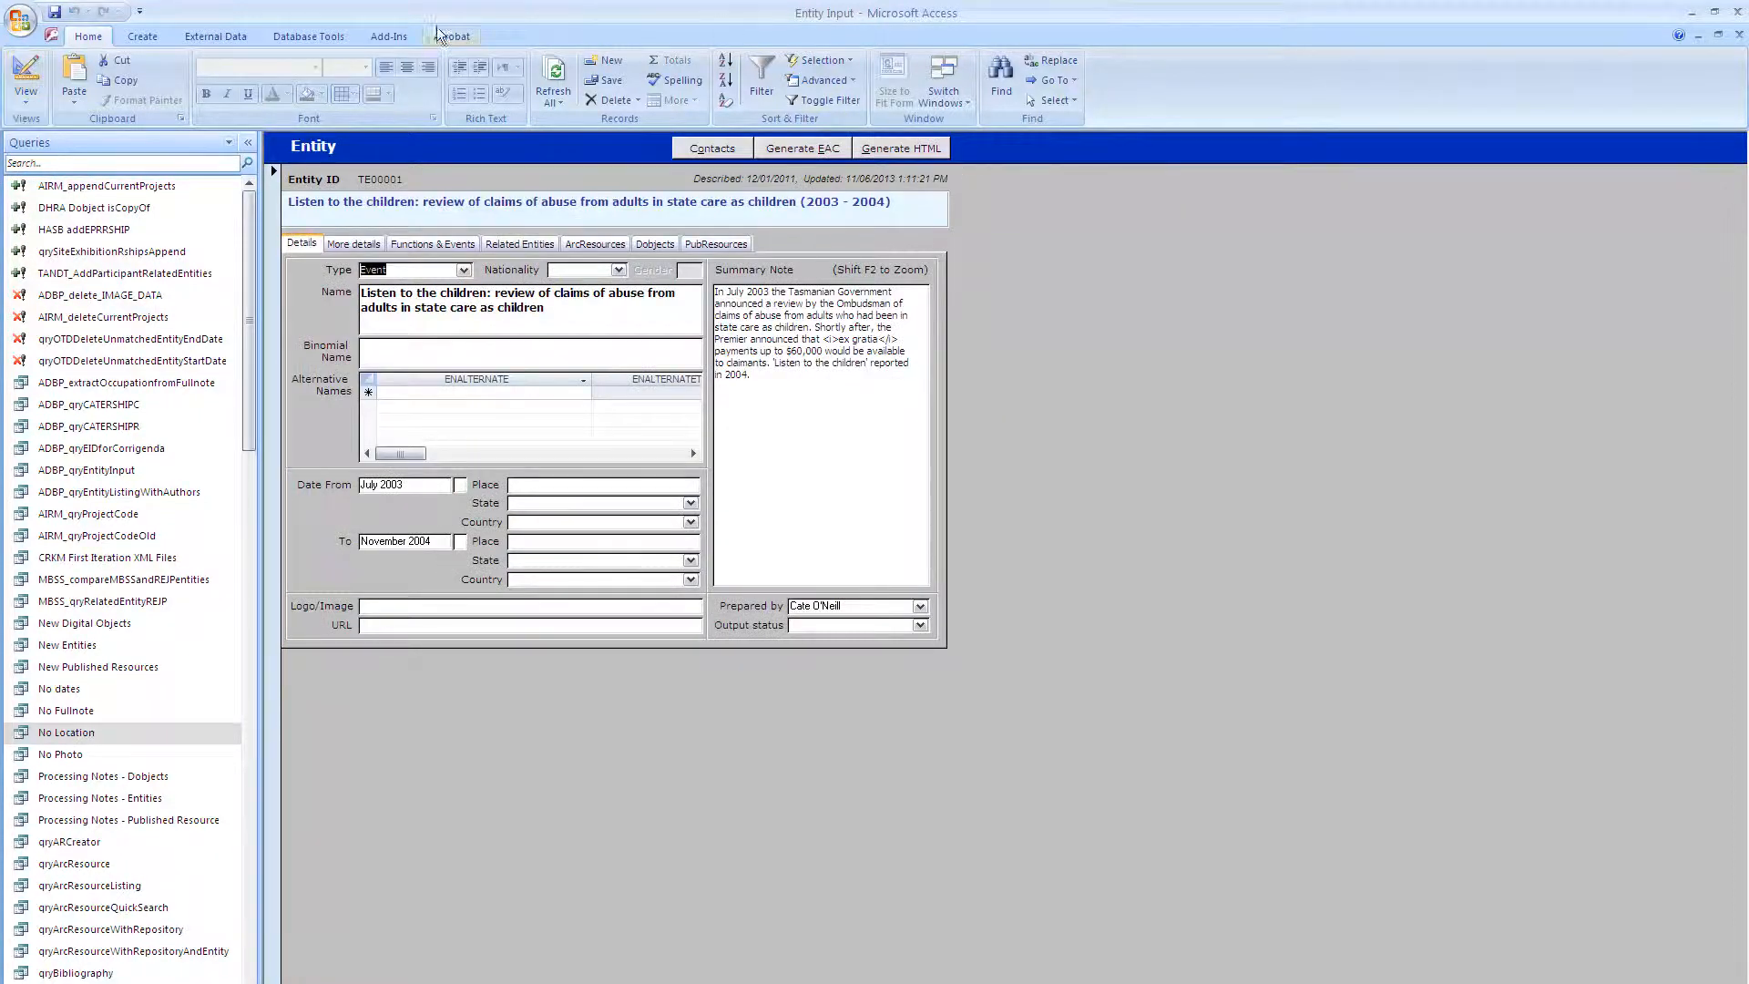
- Close the entity form without saving changes to any of its form objects
click(387, 36)
click(621, 61)
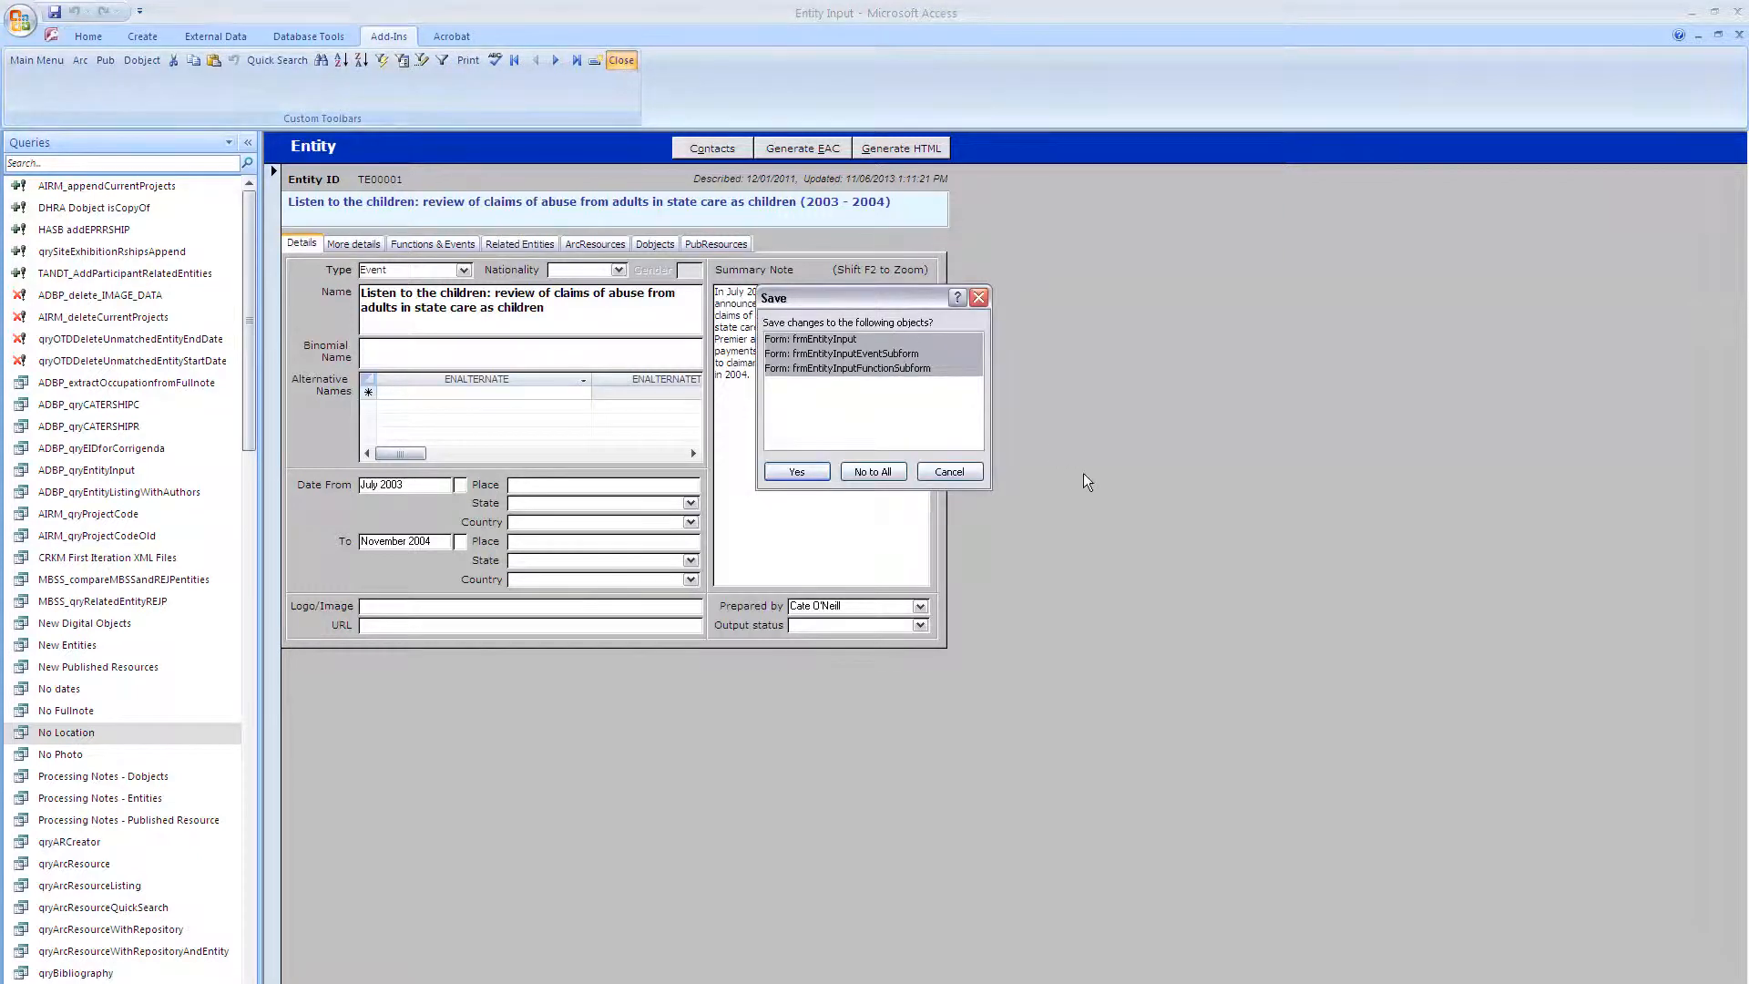
click(895, 473)
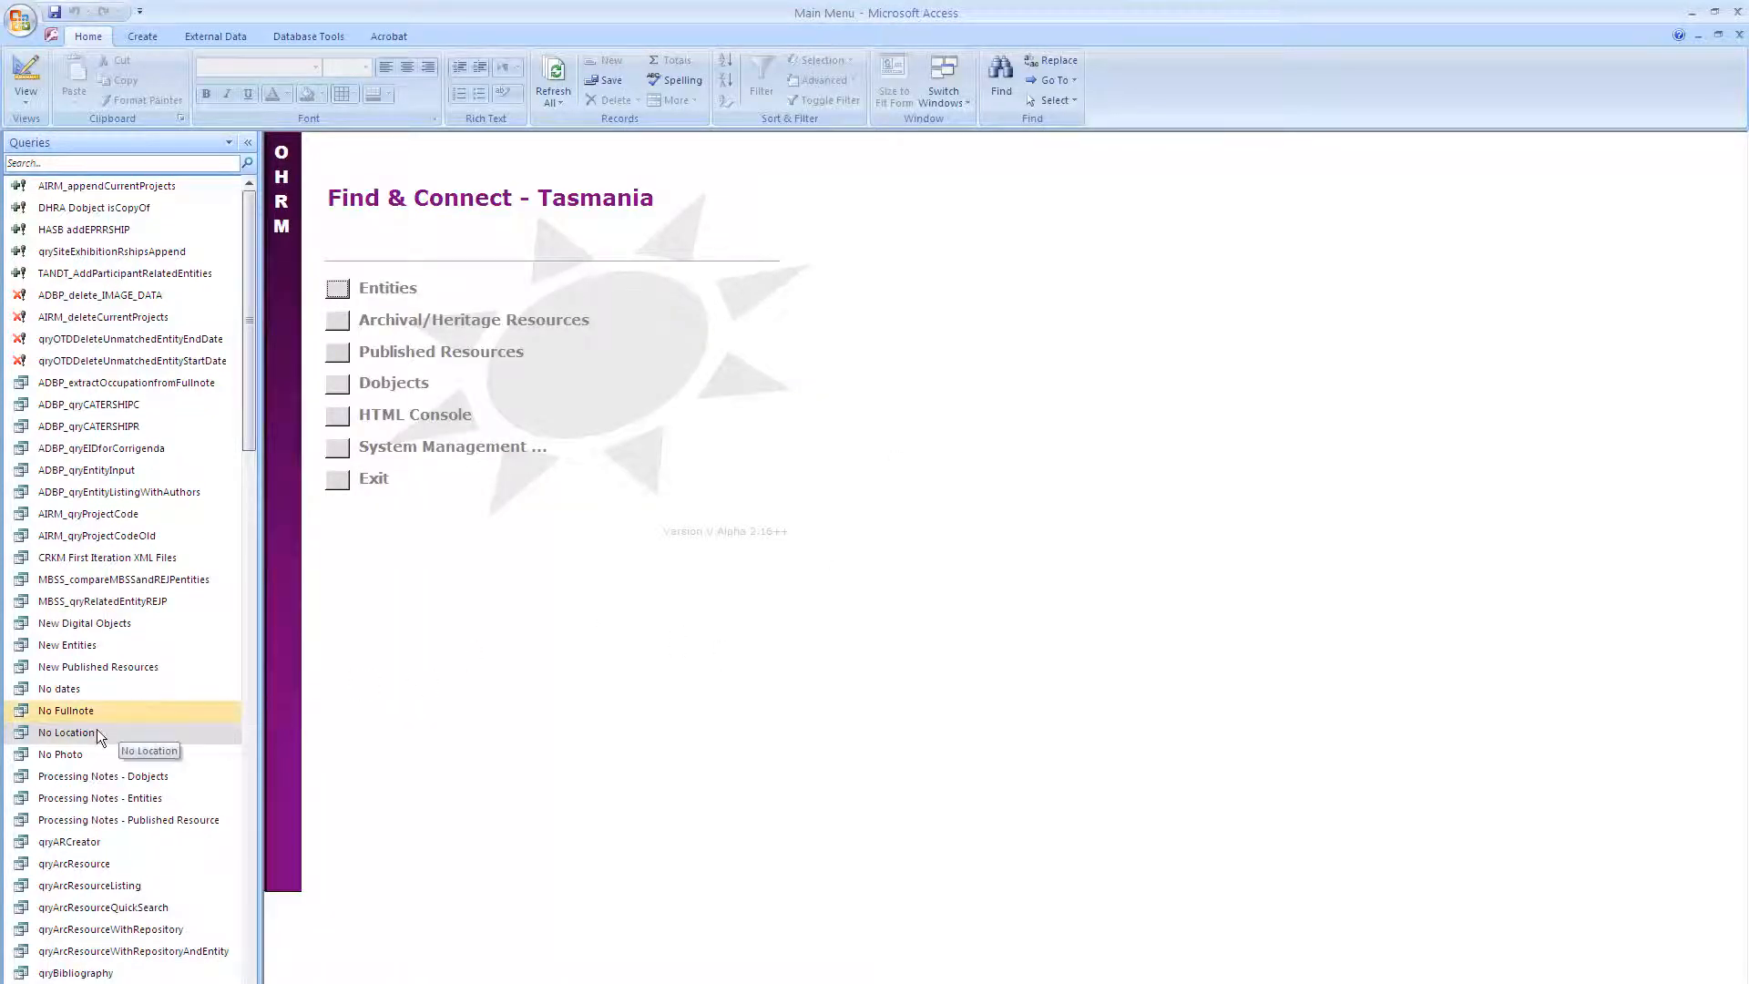
- Open the No Photo query and fit the Function column to its full text
double_click(57, 753)
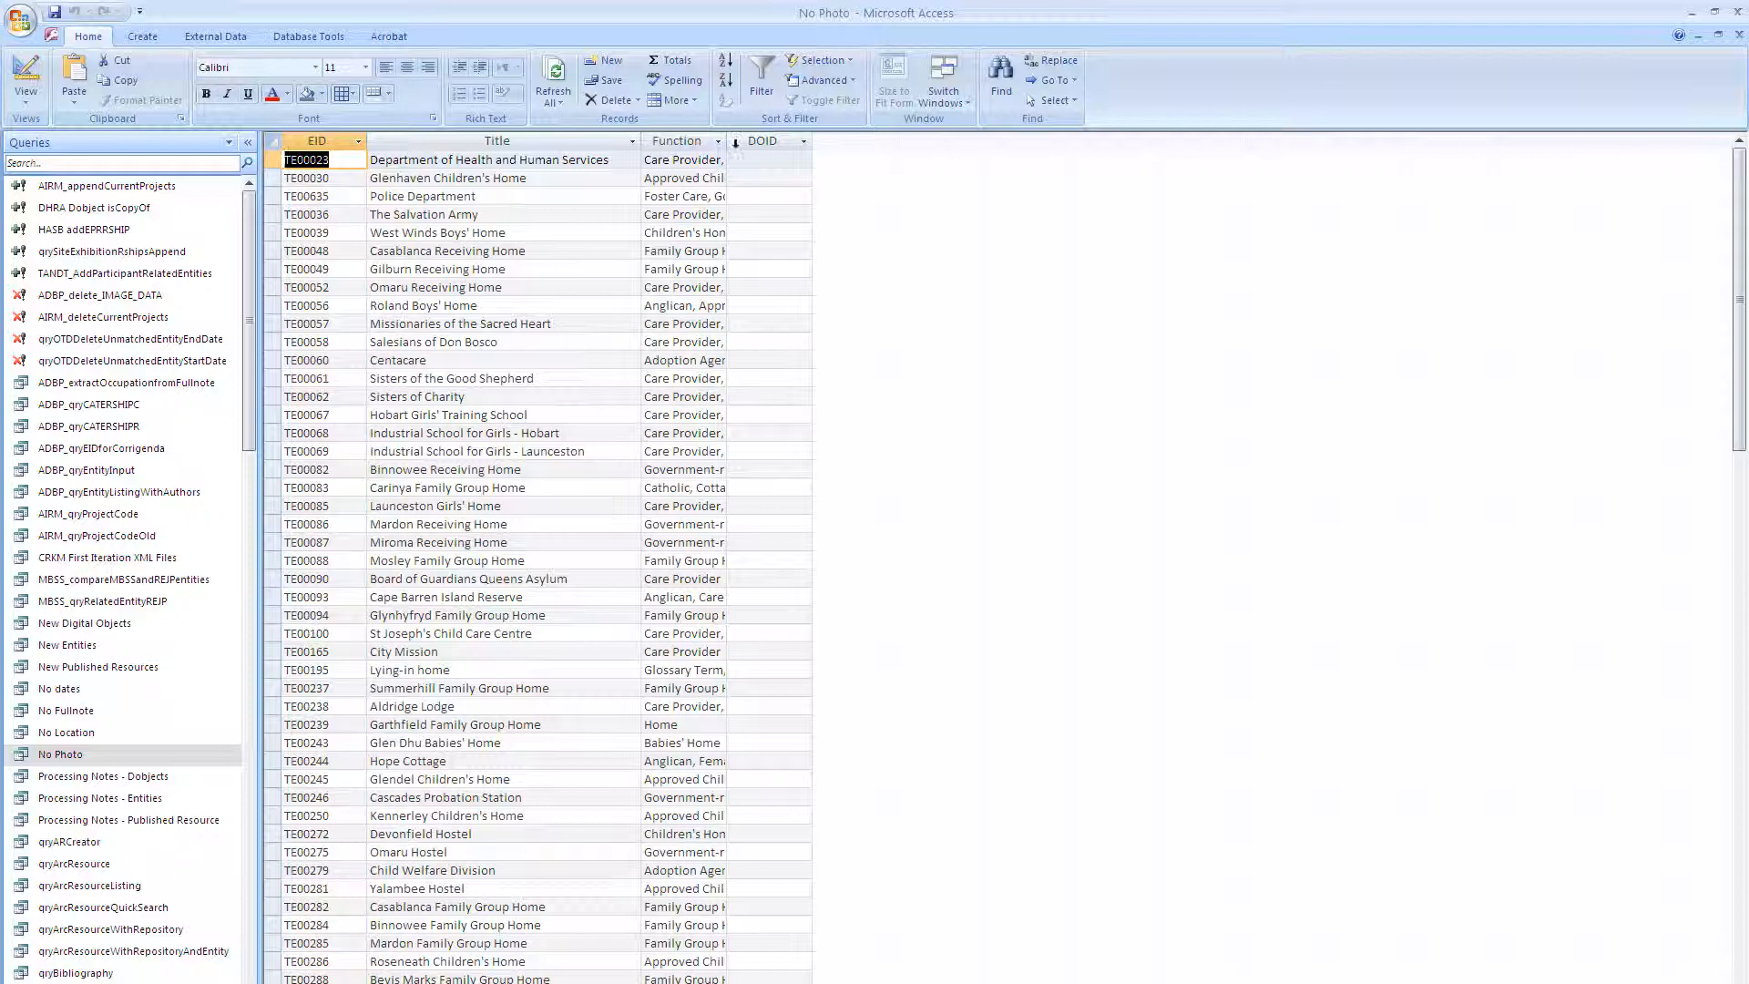
drag(726, 143, 826, 148)
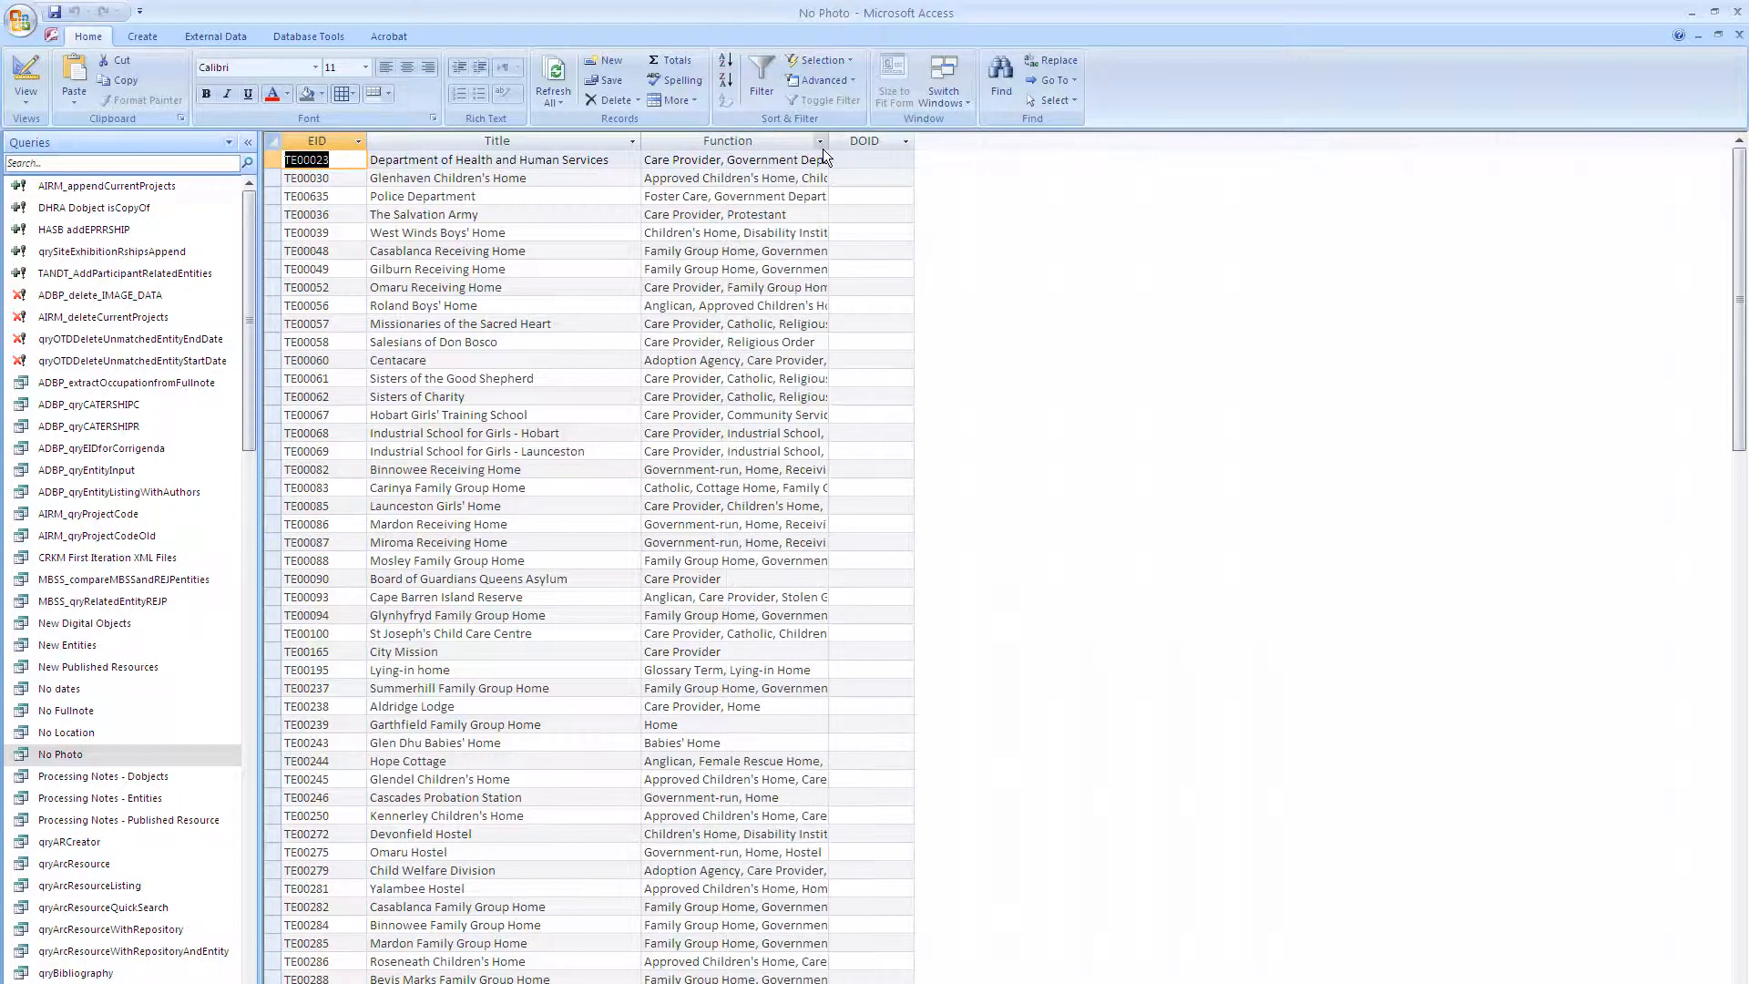
double_click(825, 146)
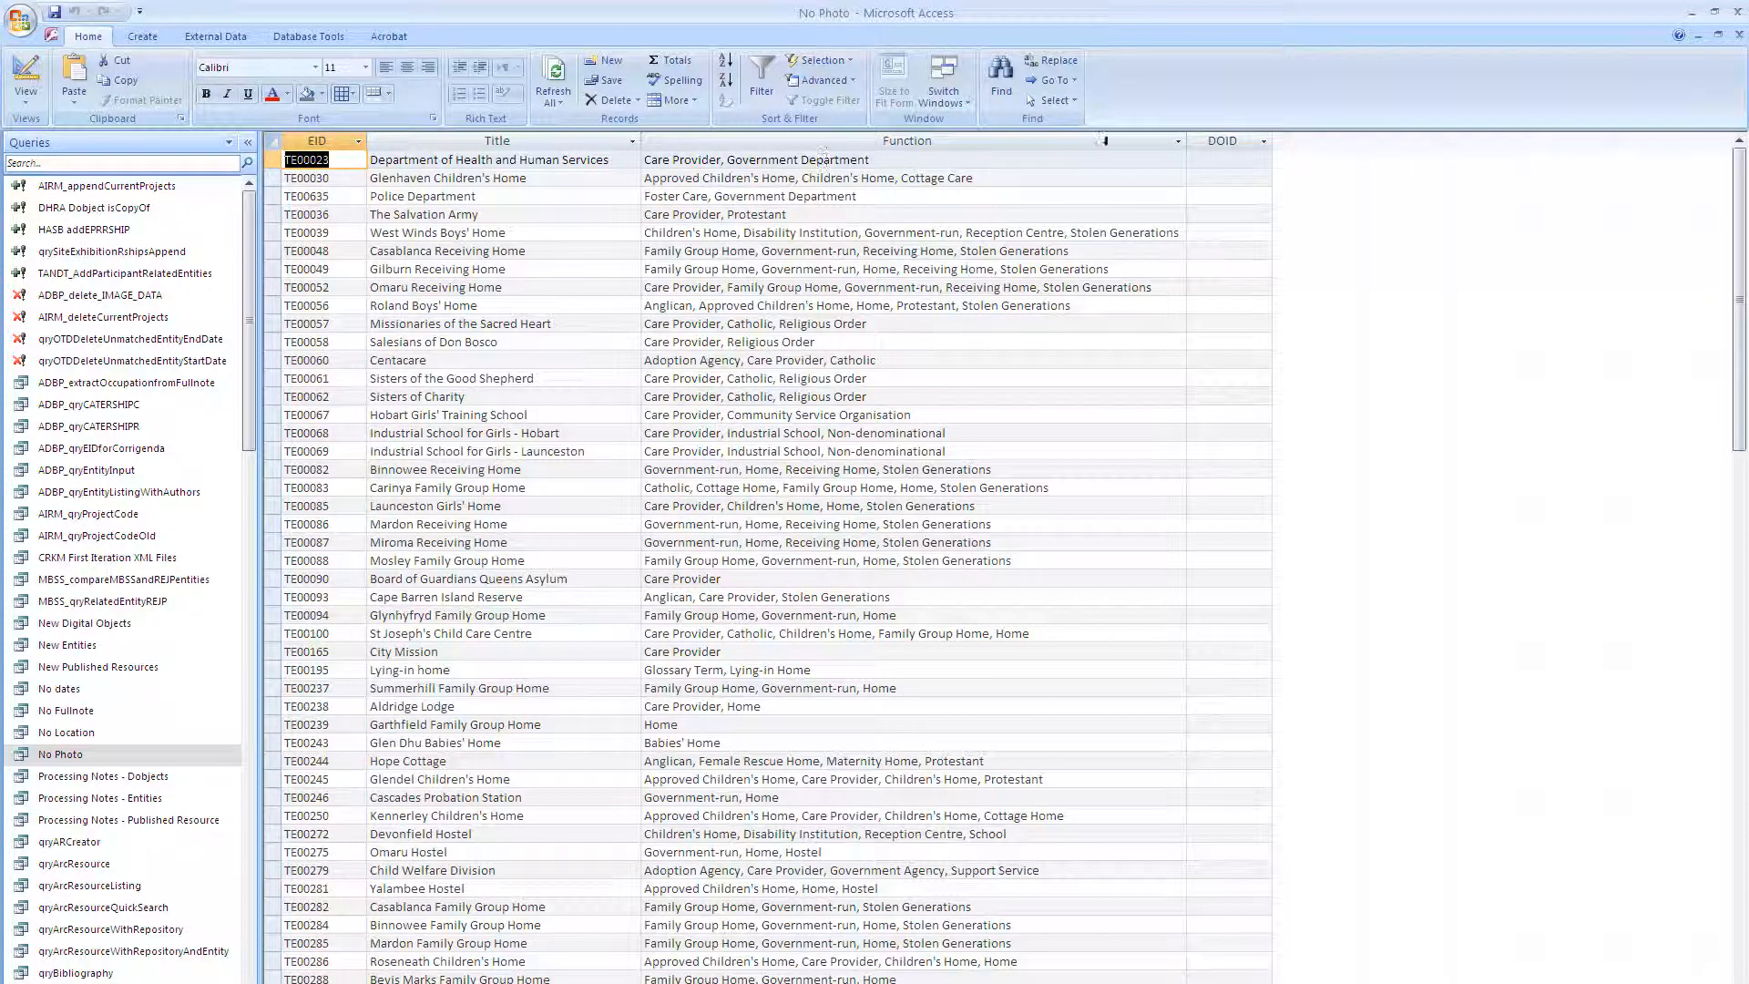
- Filter the Function column to entries containing "care provider", and close the No Photo query without saving its design changes
click(1178, 142)
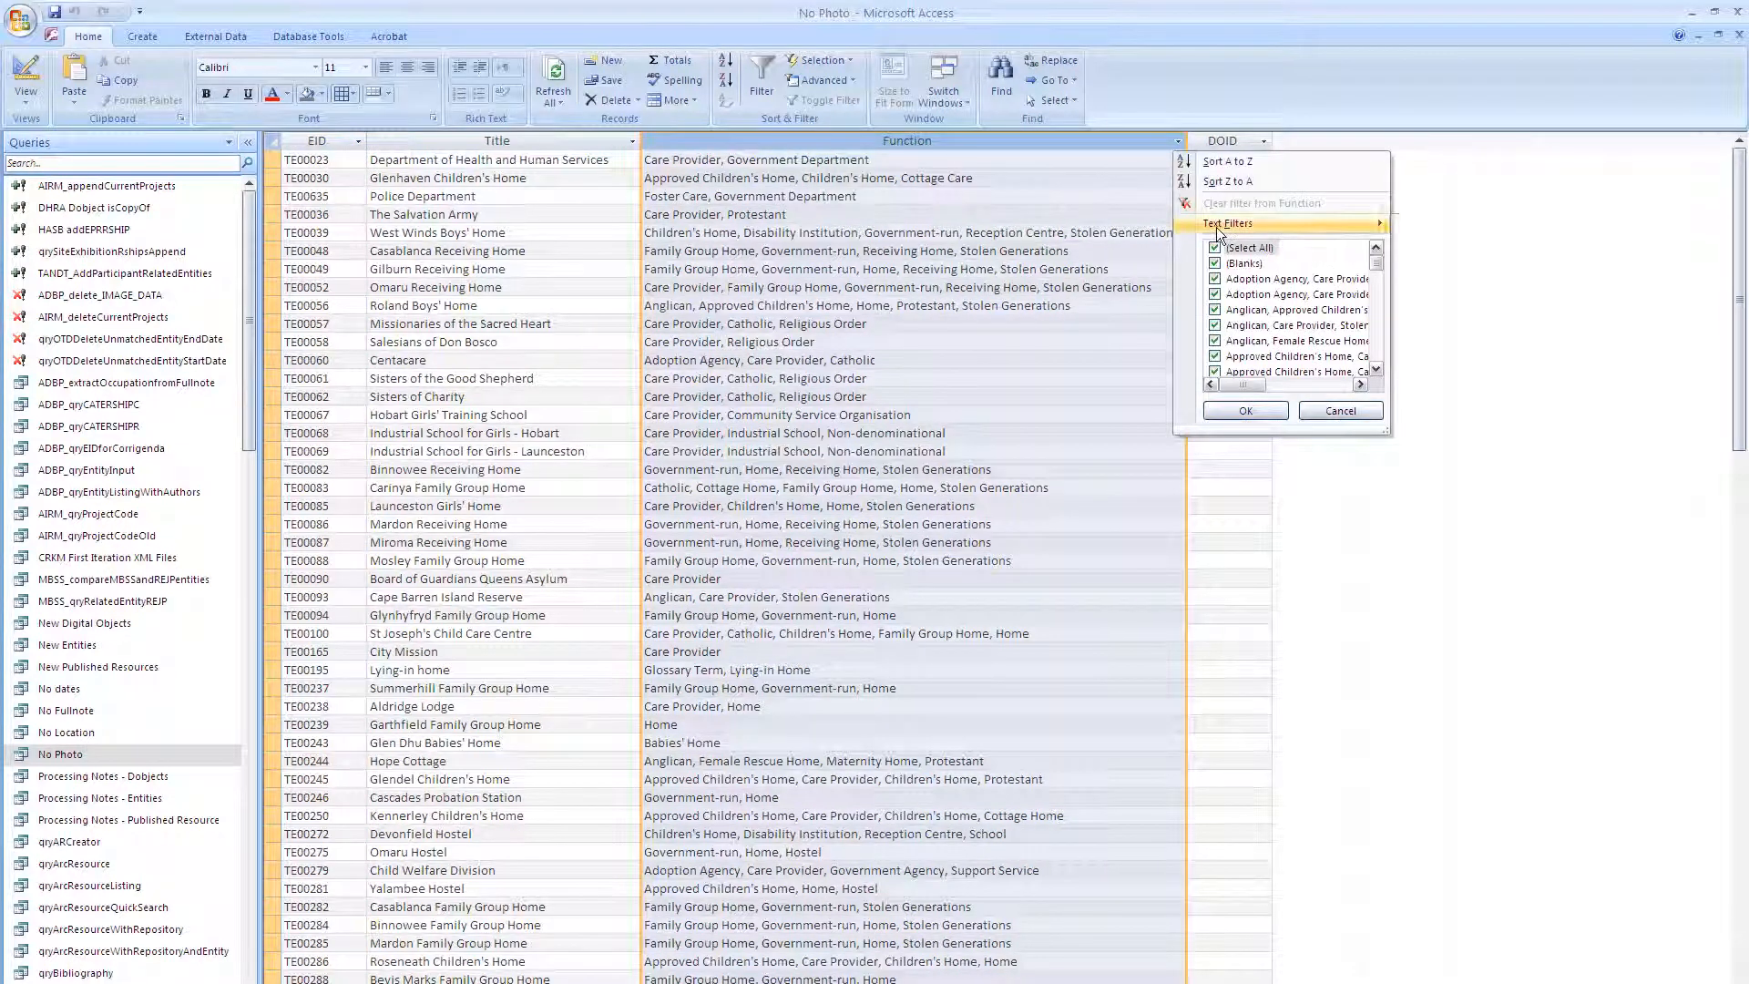
mouse_move(1221, 229)
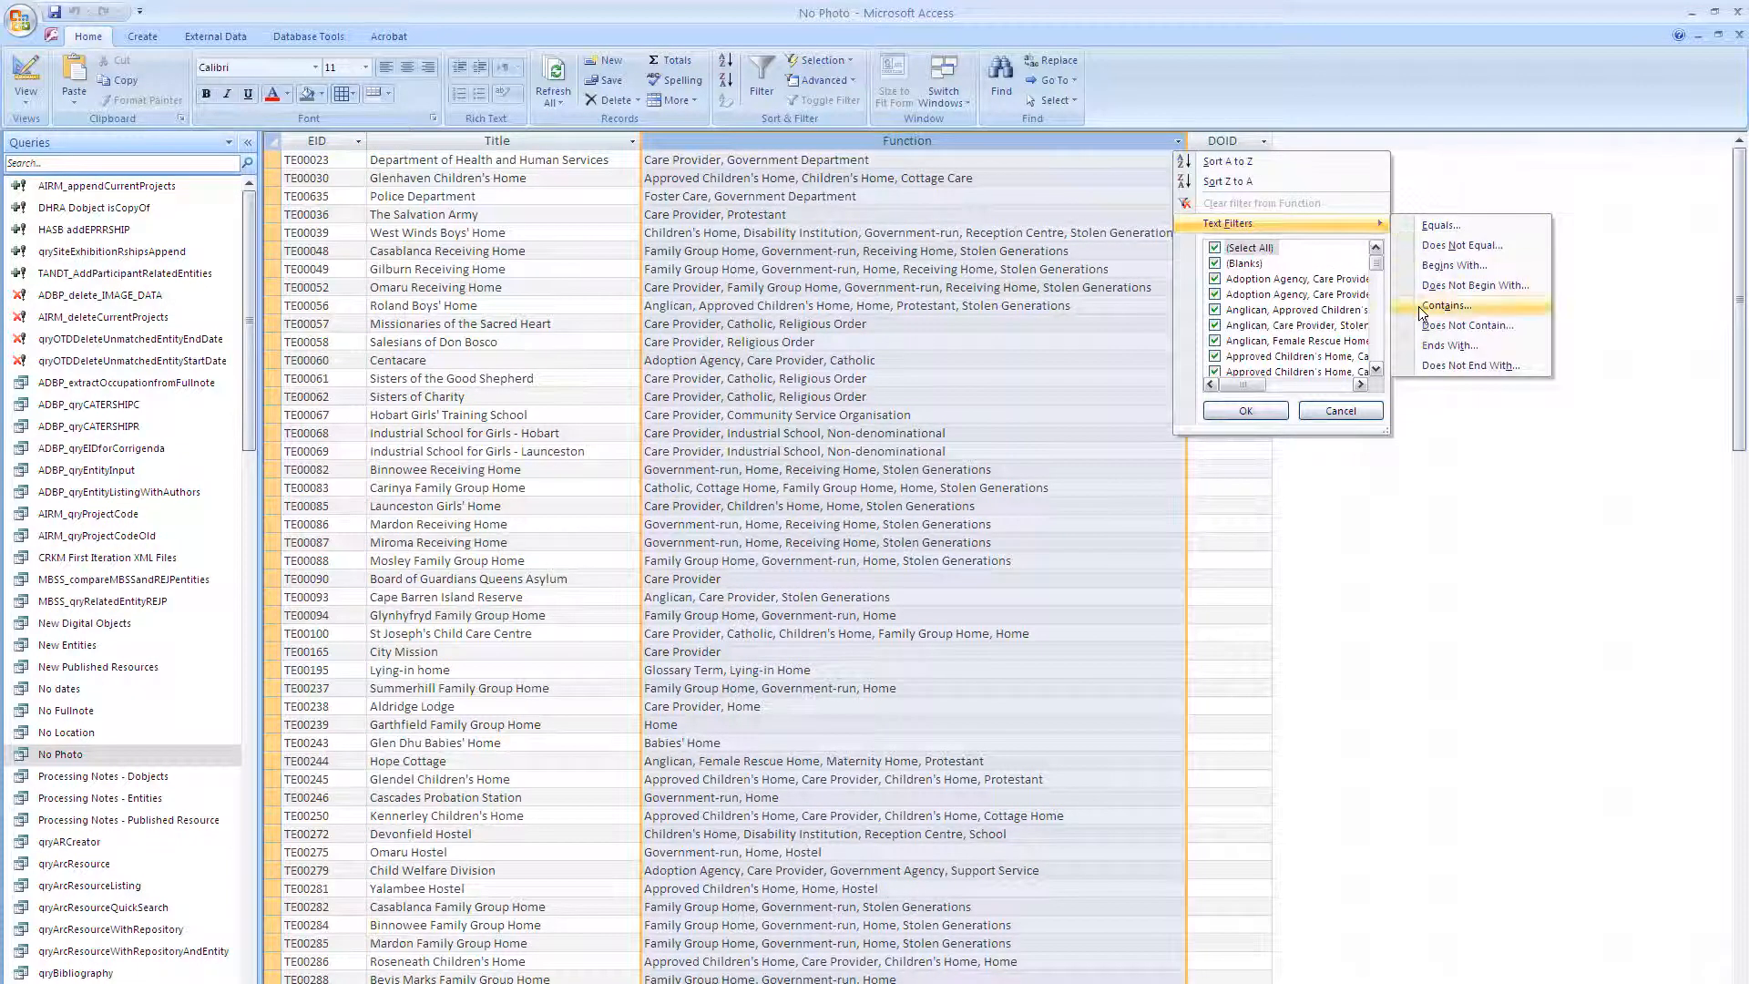
click(1447, 306)
text(care pro)
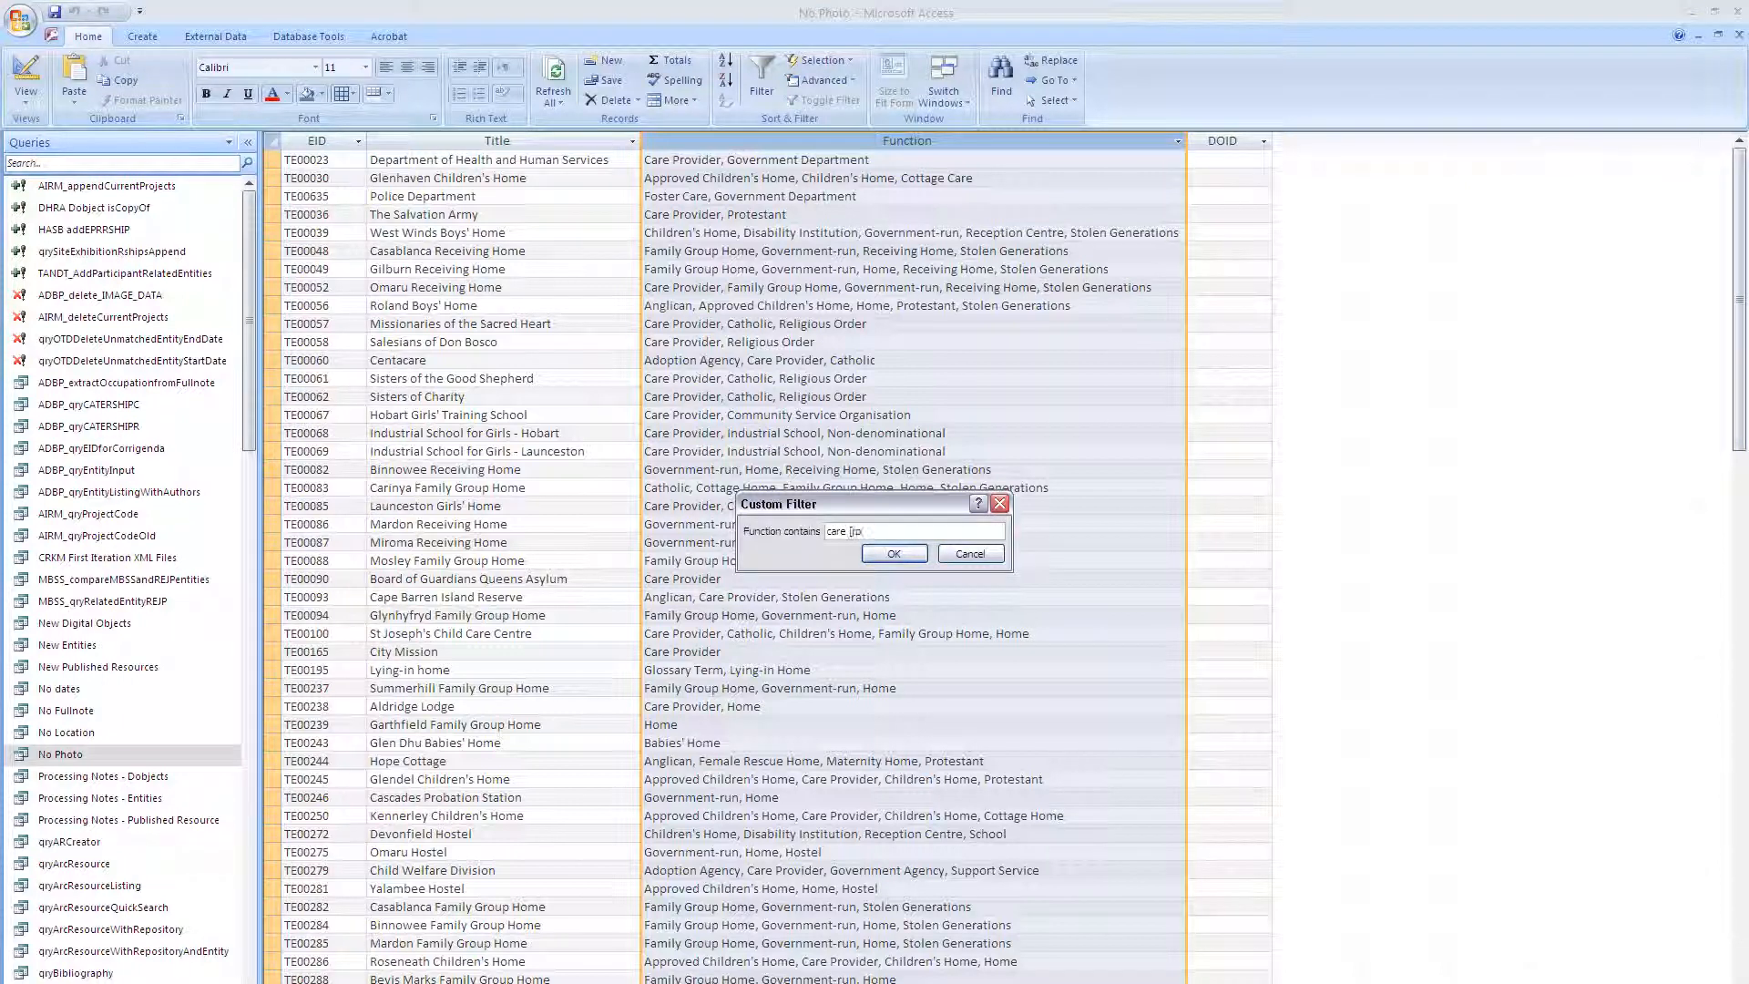
text(provider)
click(882, 557)
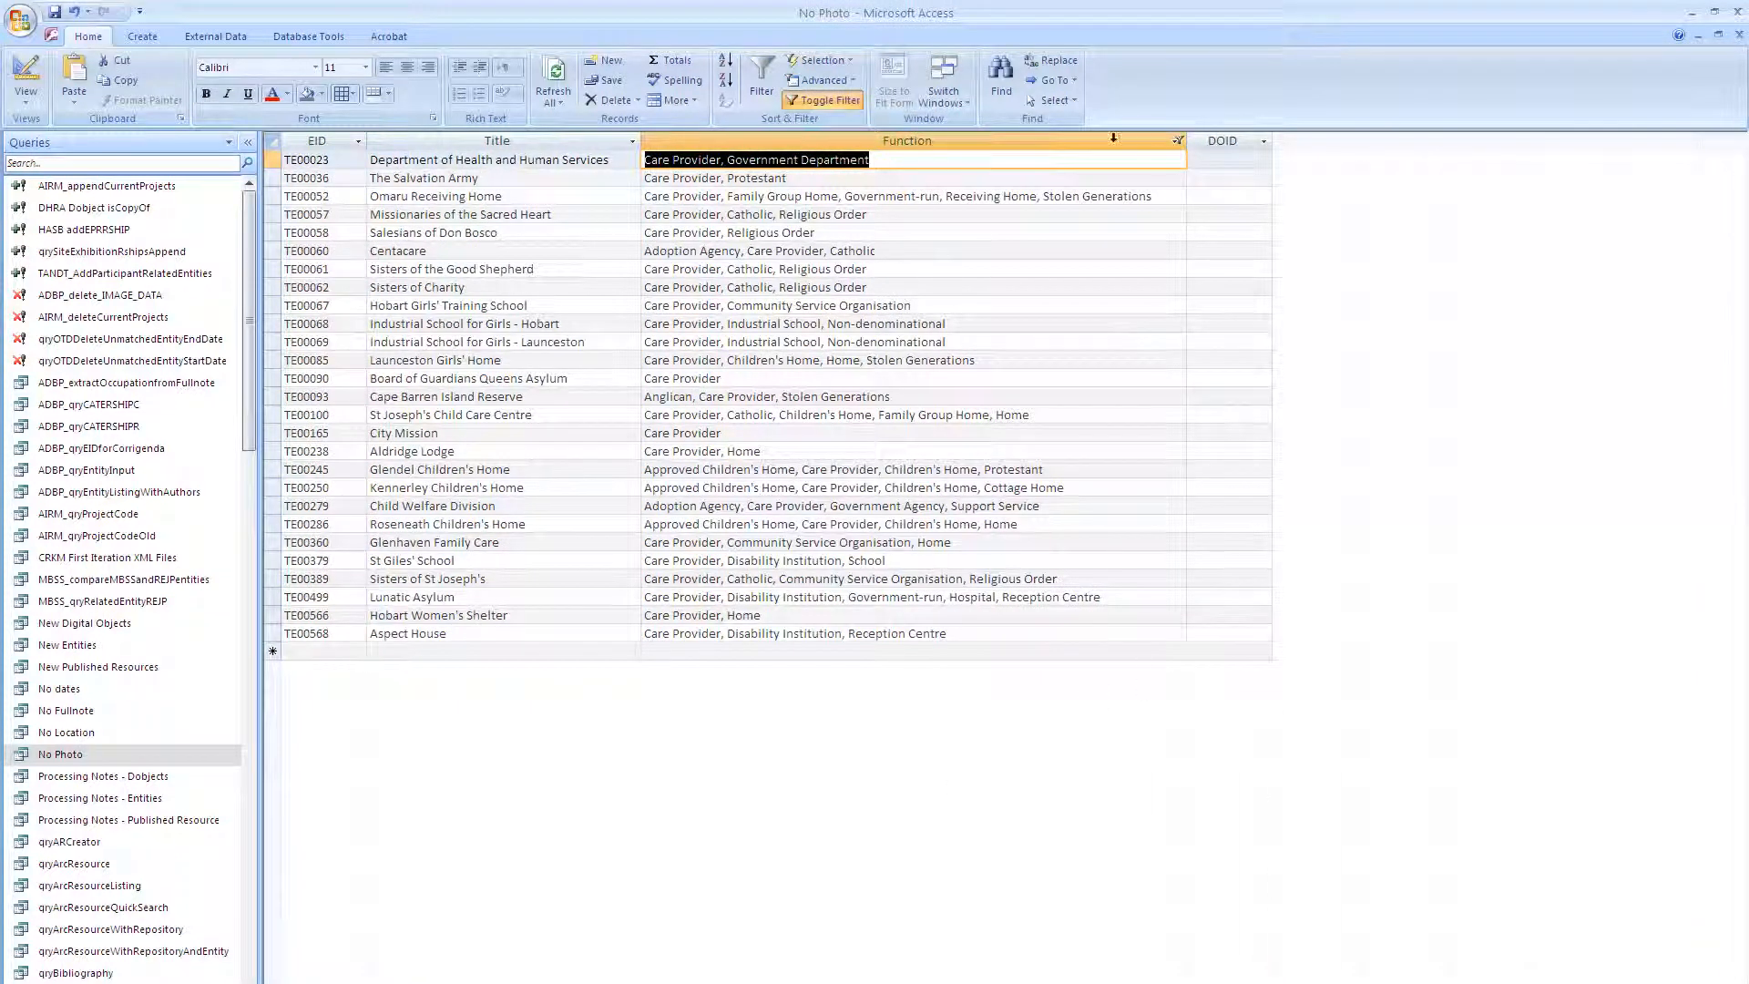
click(1741, 36)
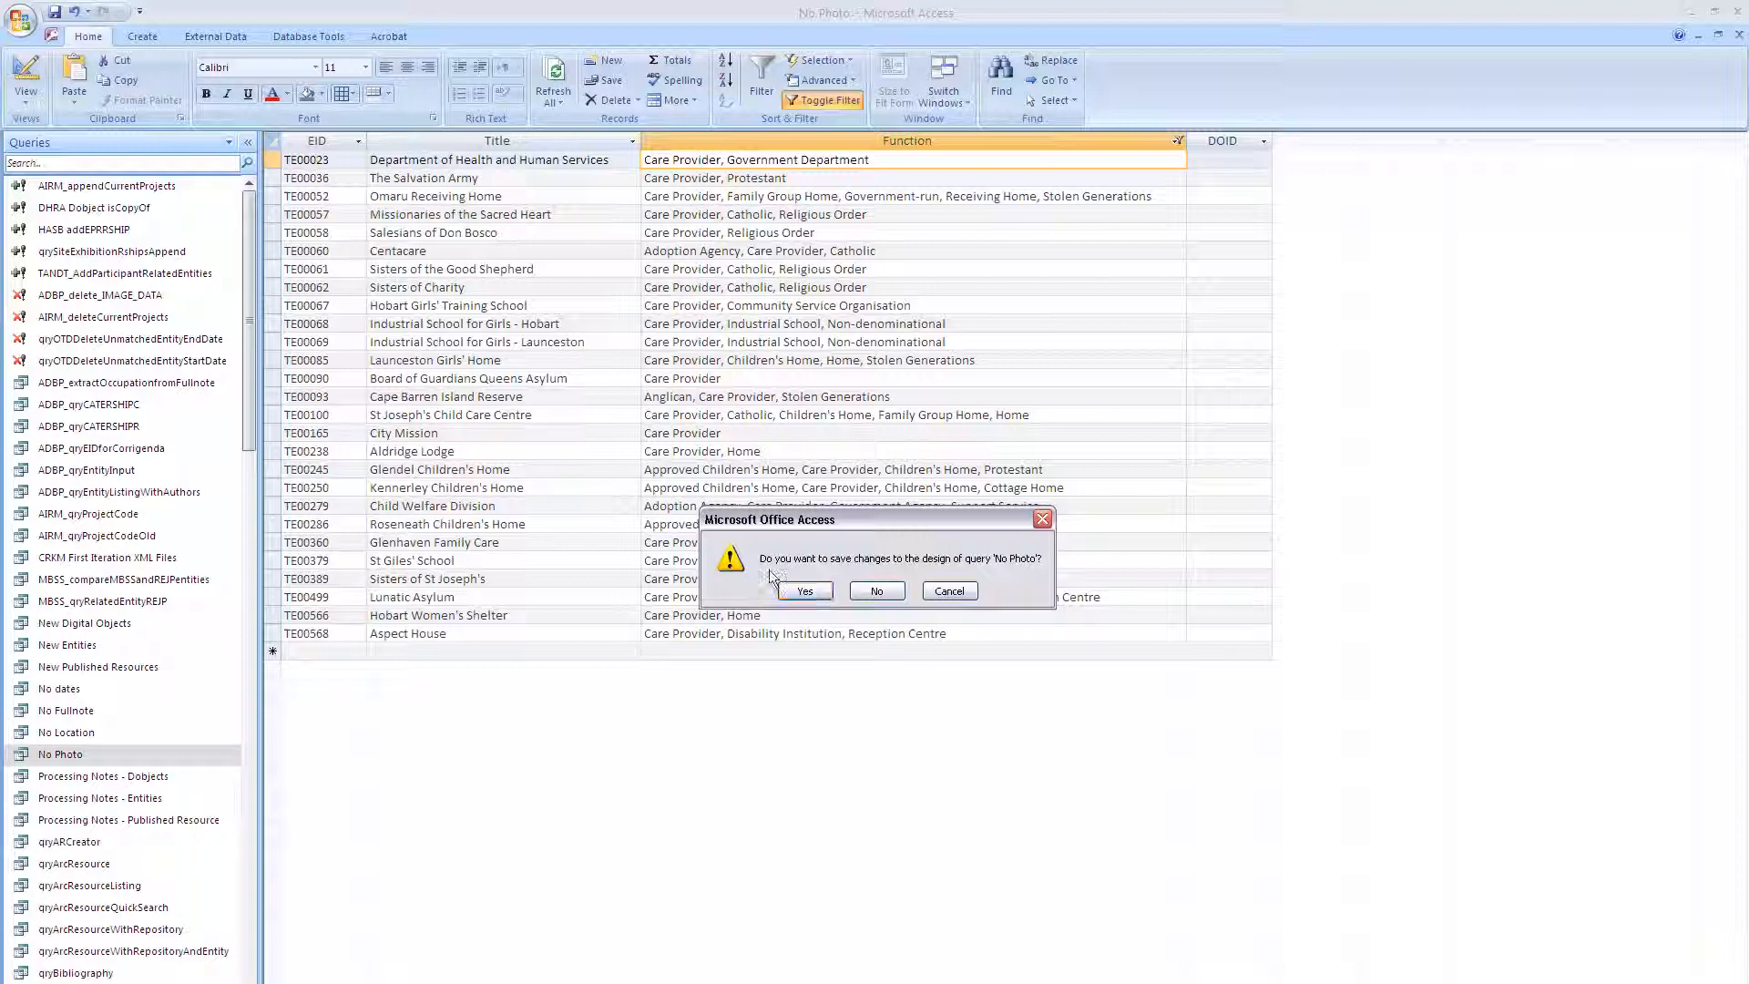
click(877, 591)
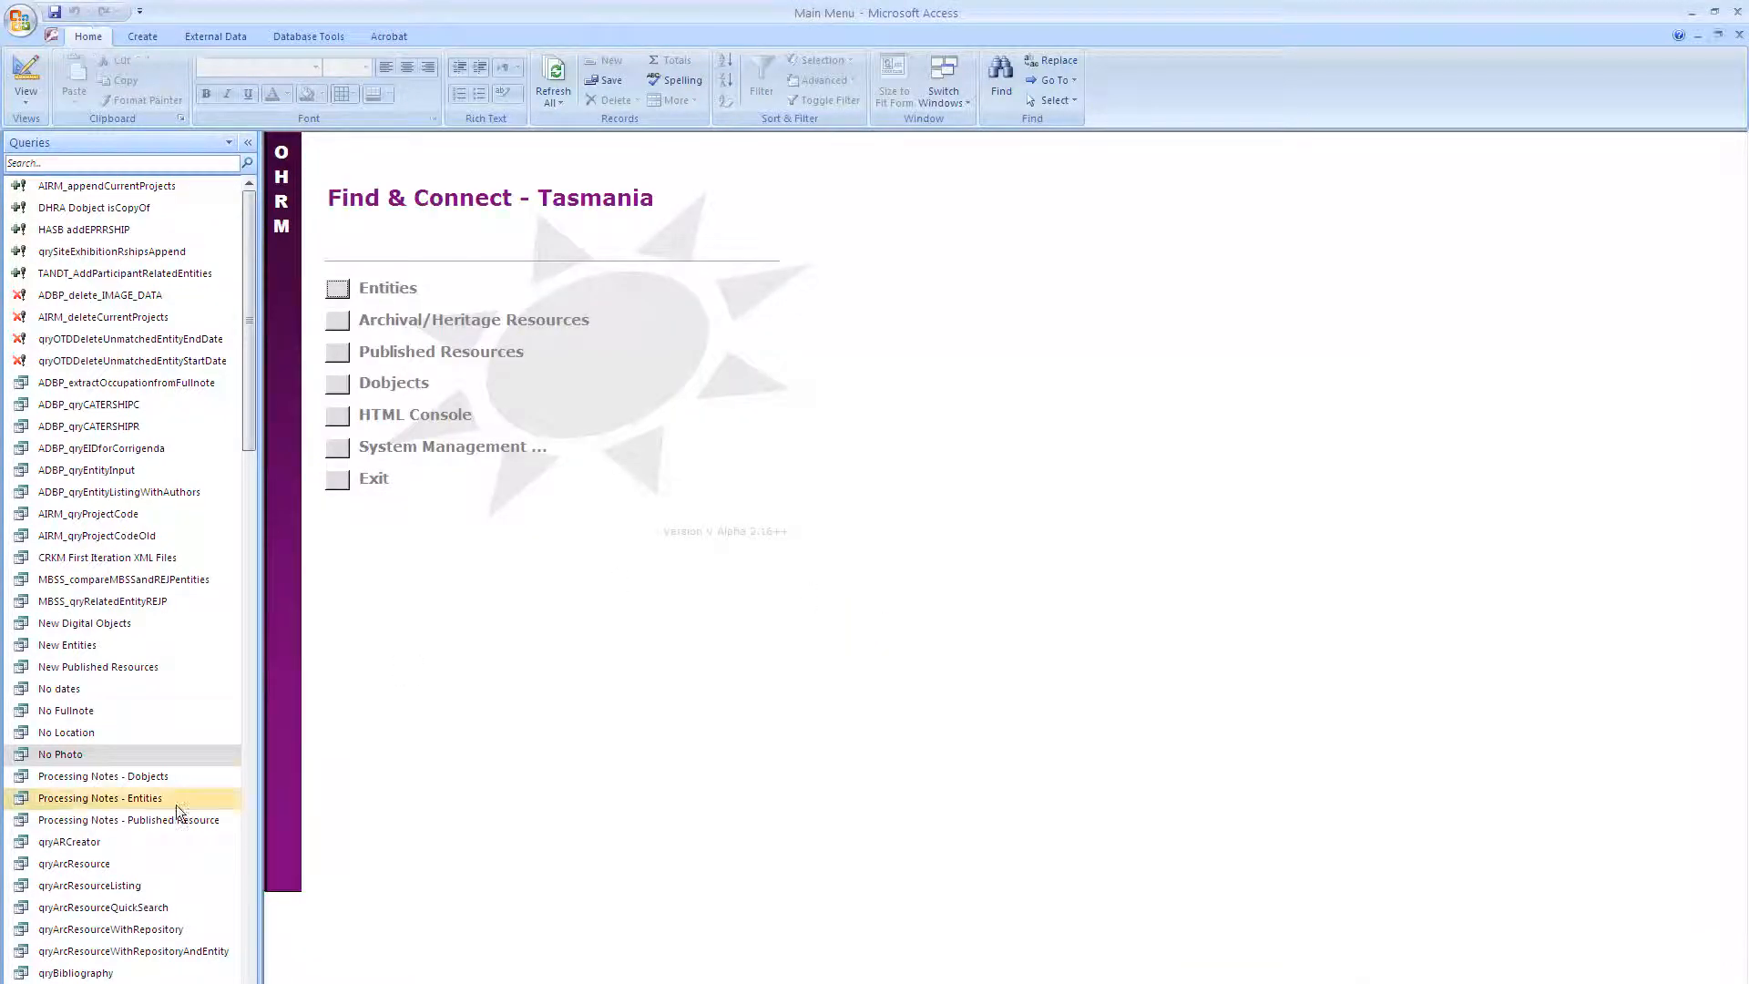
- Open the No Location query to view the entities lacking a location, and close it
double_click(65, 734)
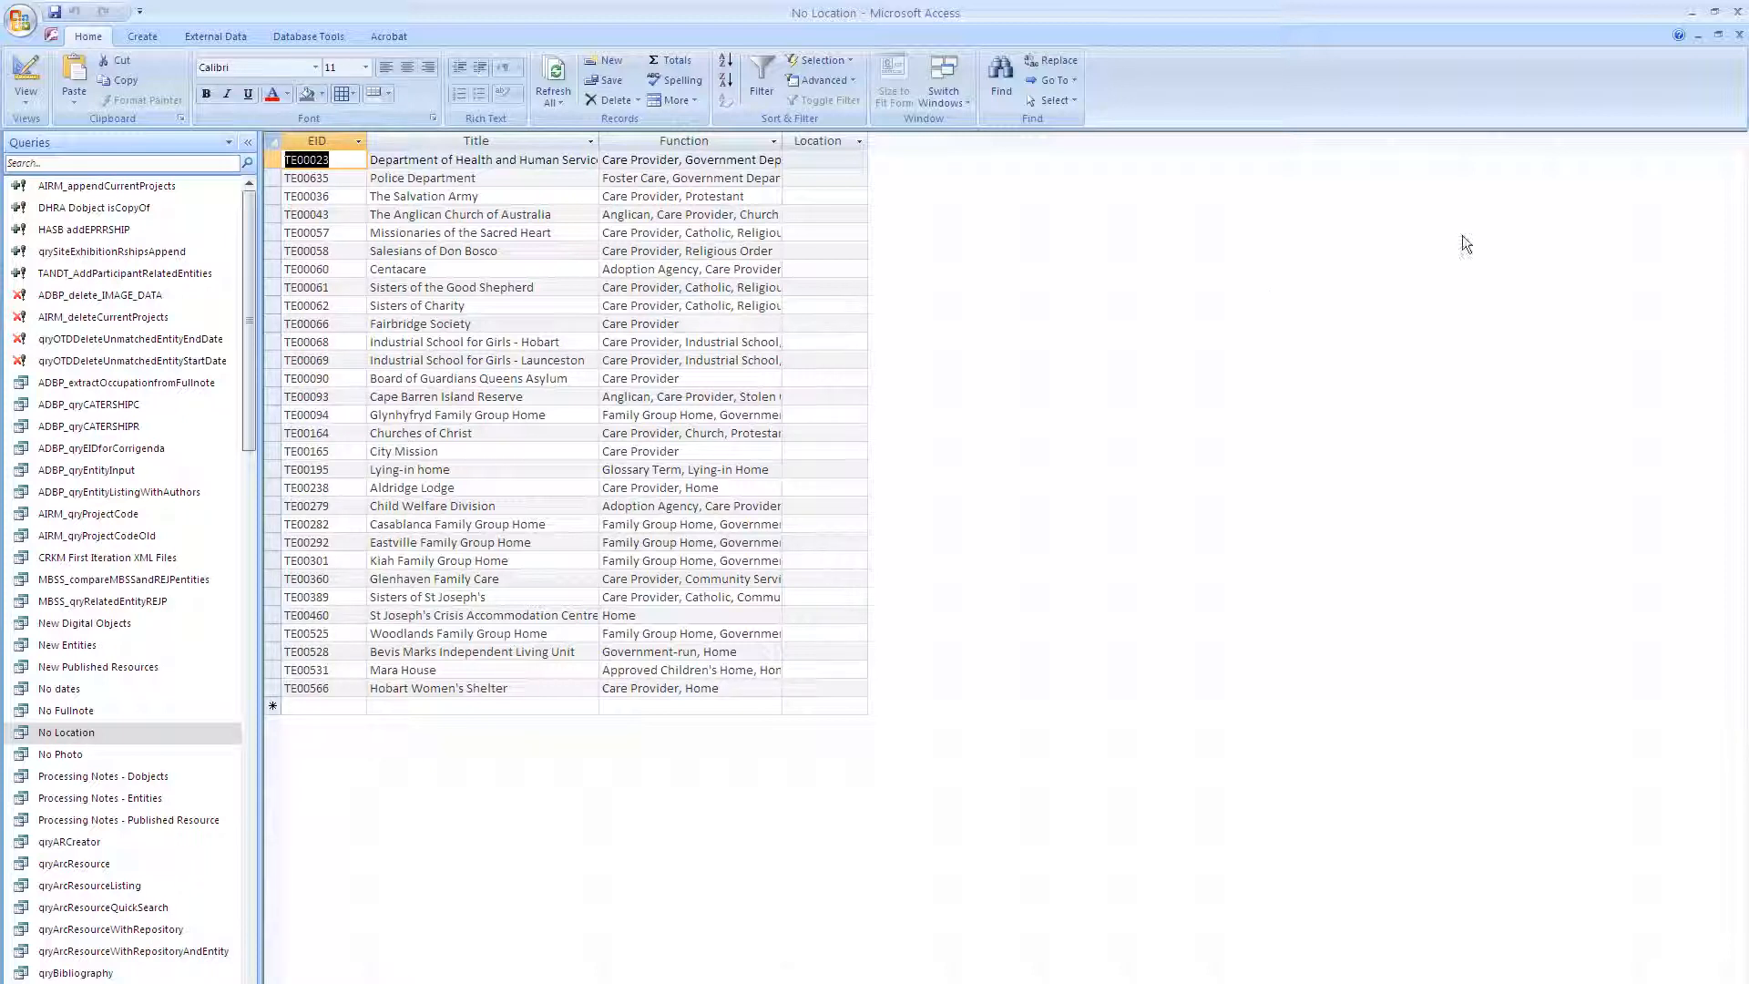
click(1740, 35)
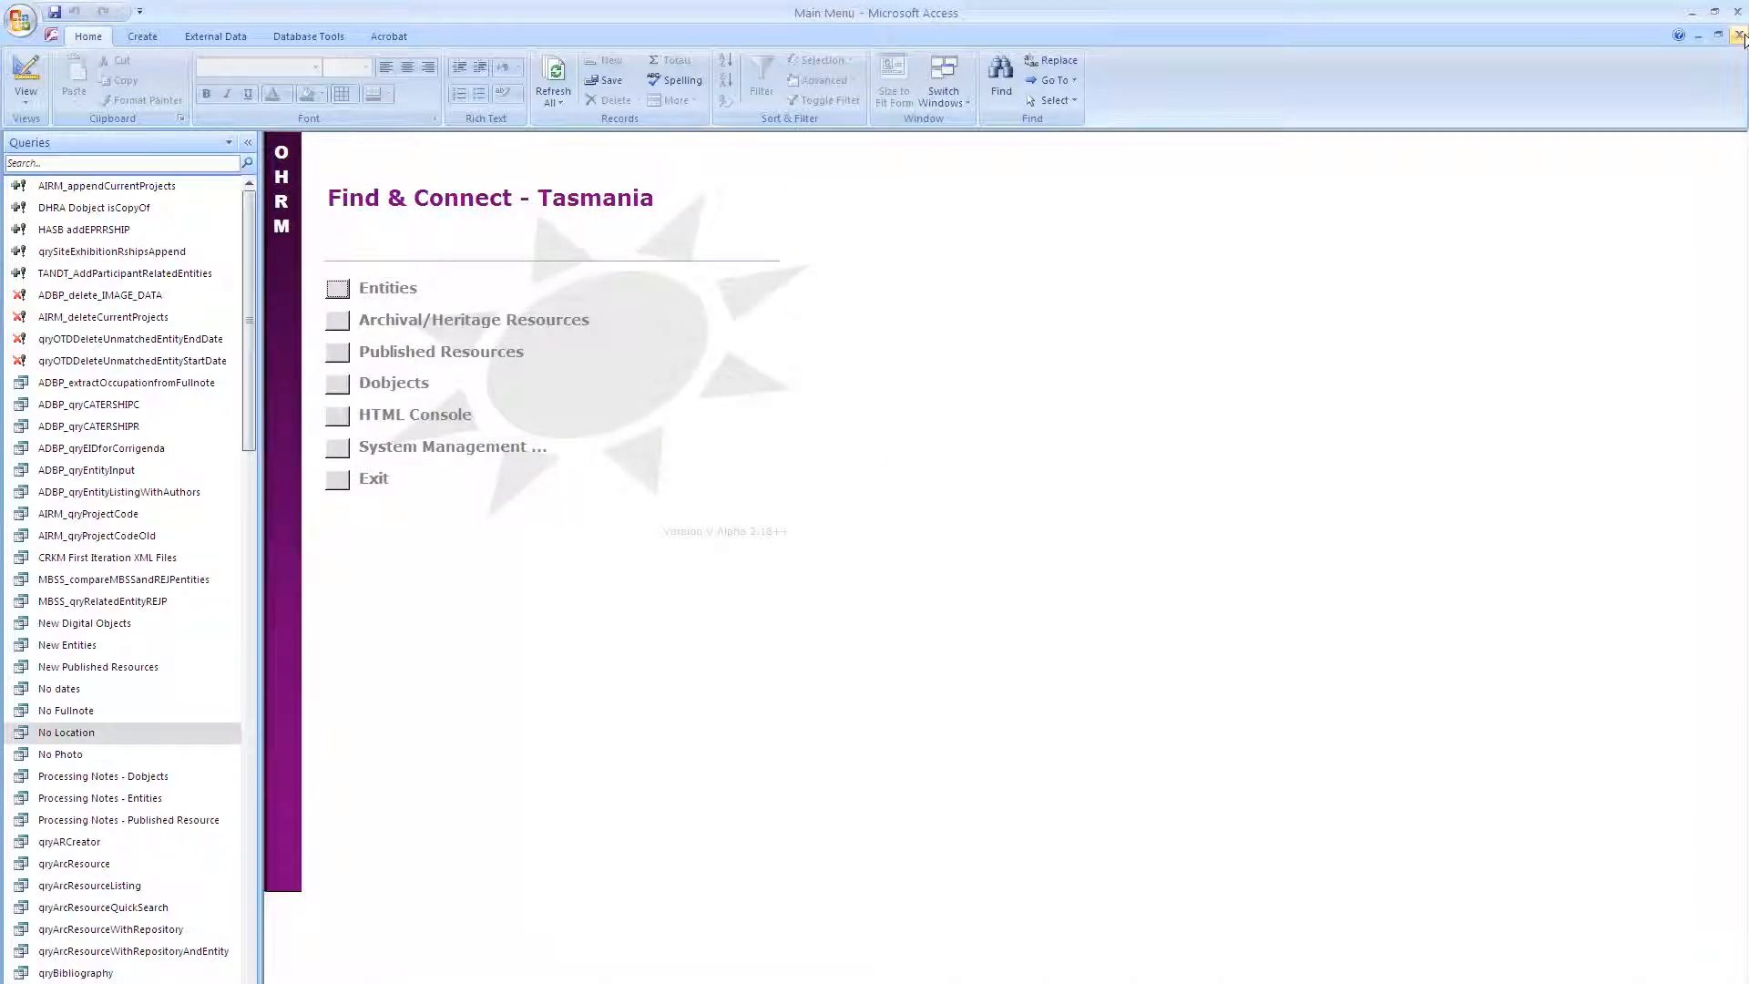